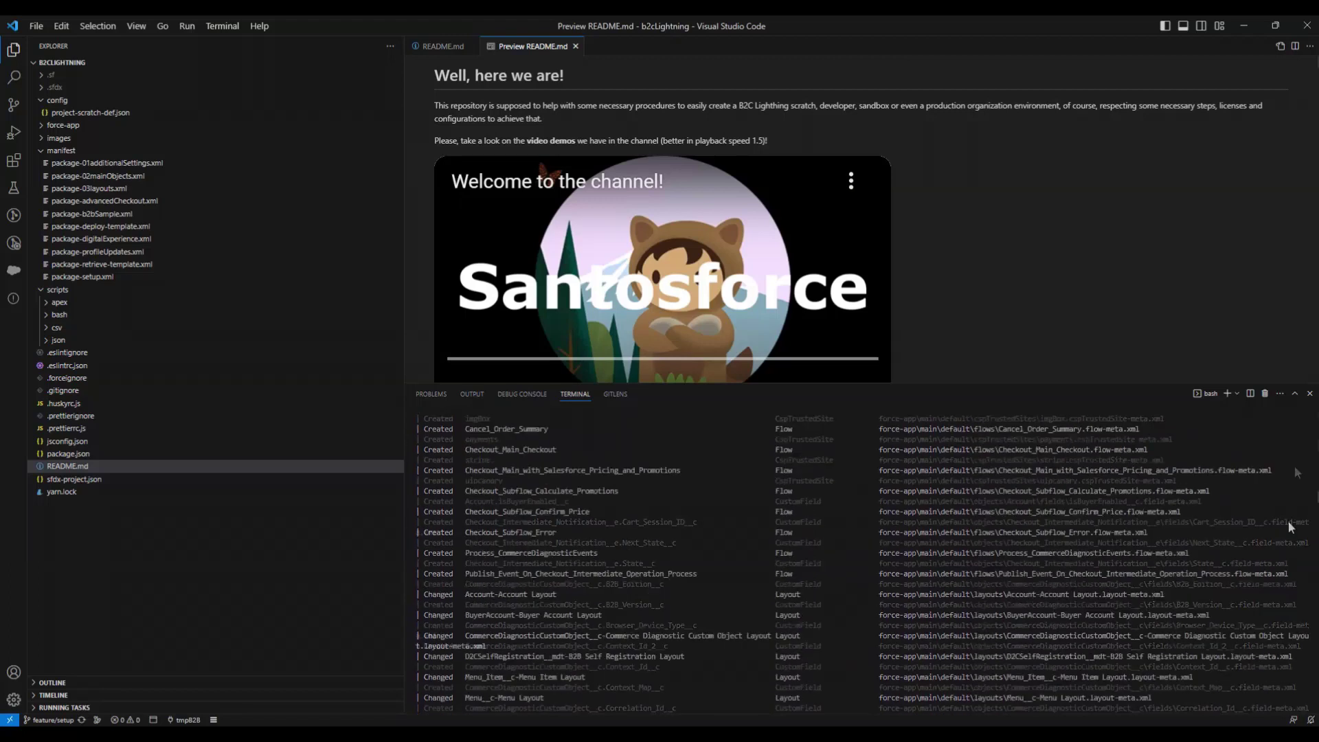
- Review the d2cStore Workspace content under Content Management, then close it
click(1244, 28)
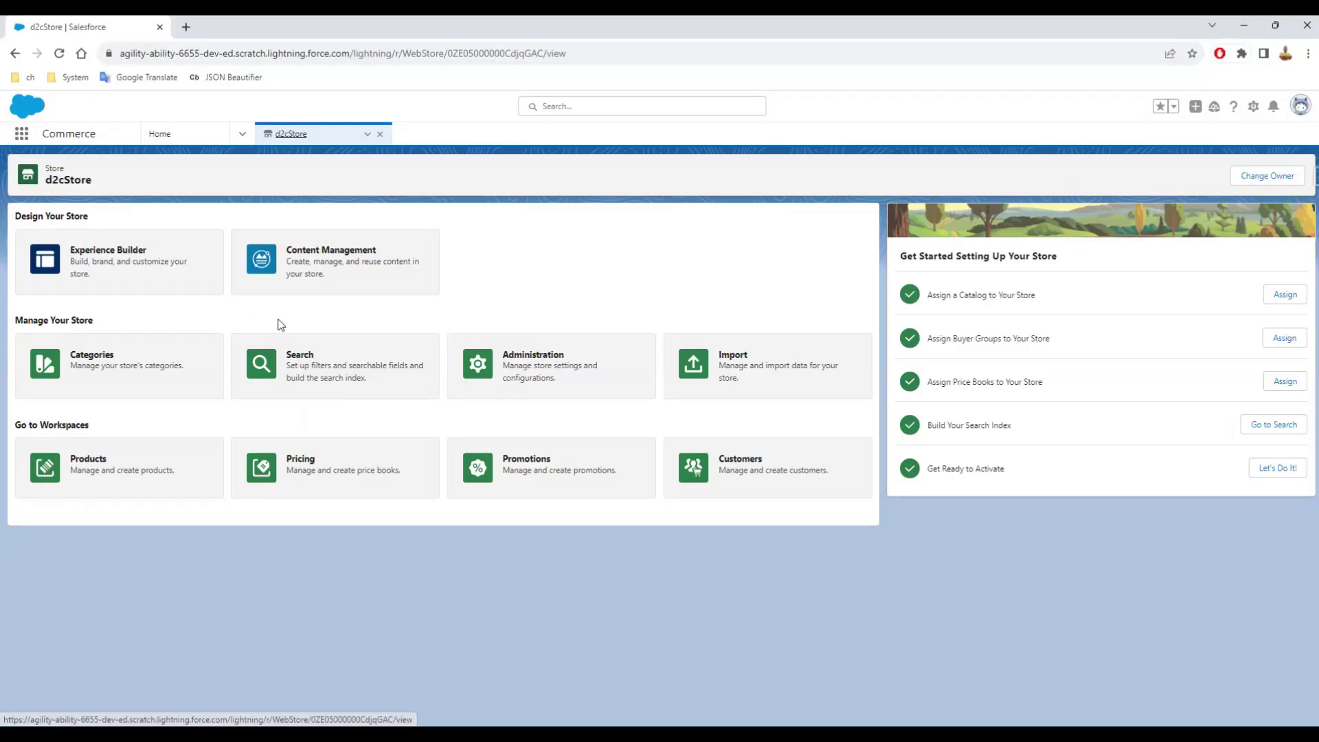
click(303, 266)
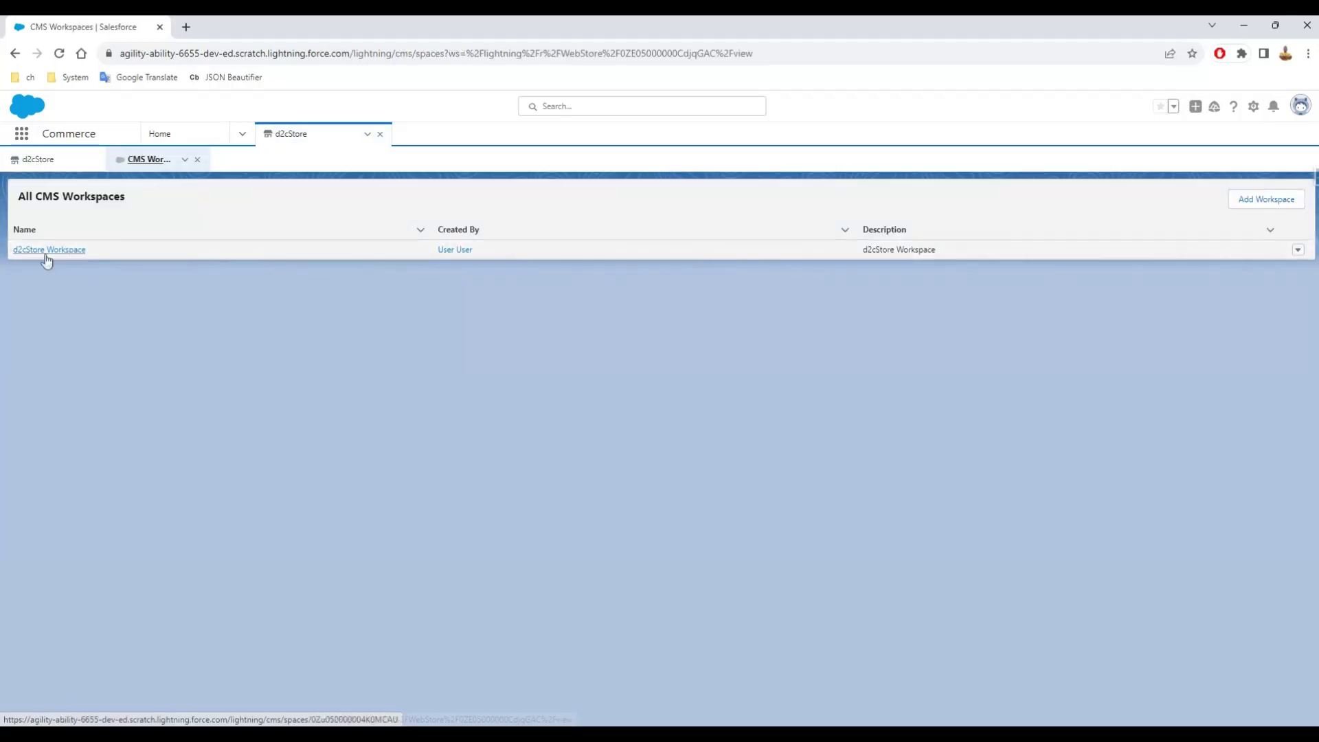
click(48, 252)
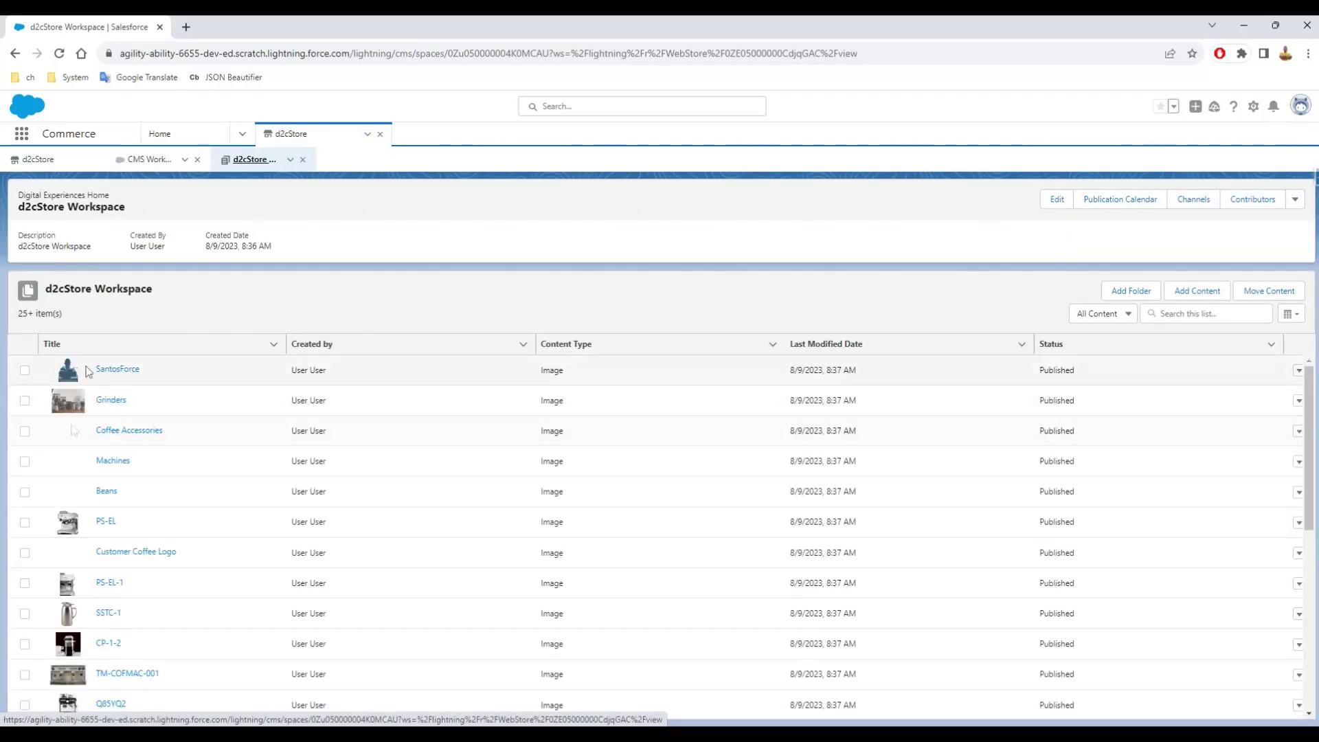
click(303, 160)
click(197, 159)
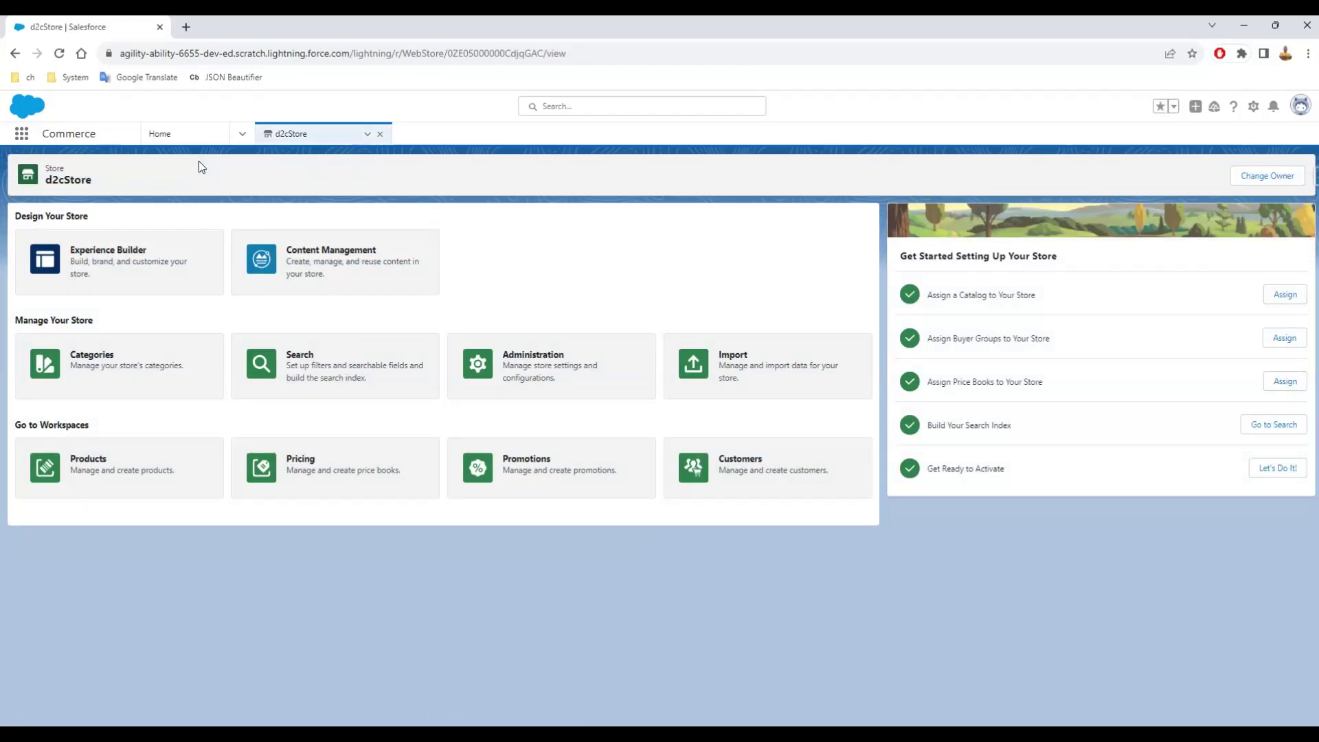
- Review the store's Buyer Access settings under Administration
click(549, 364)
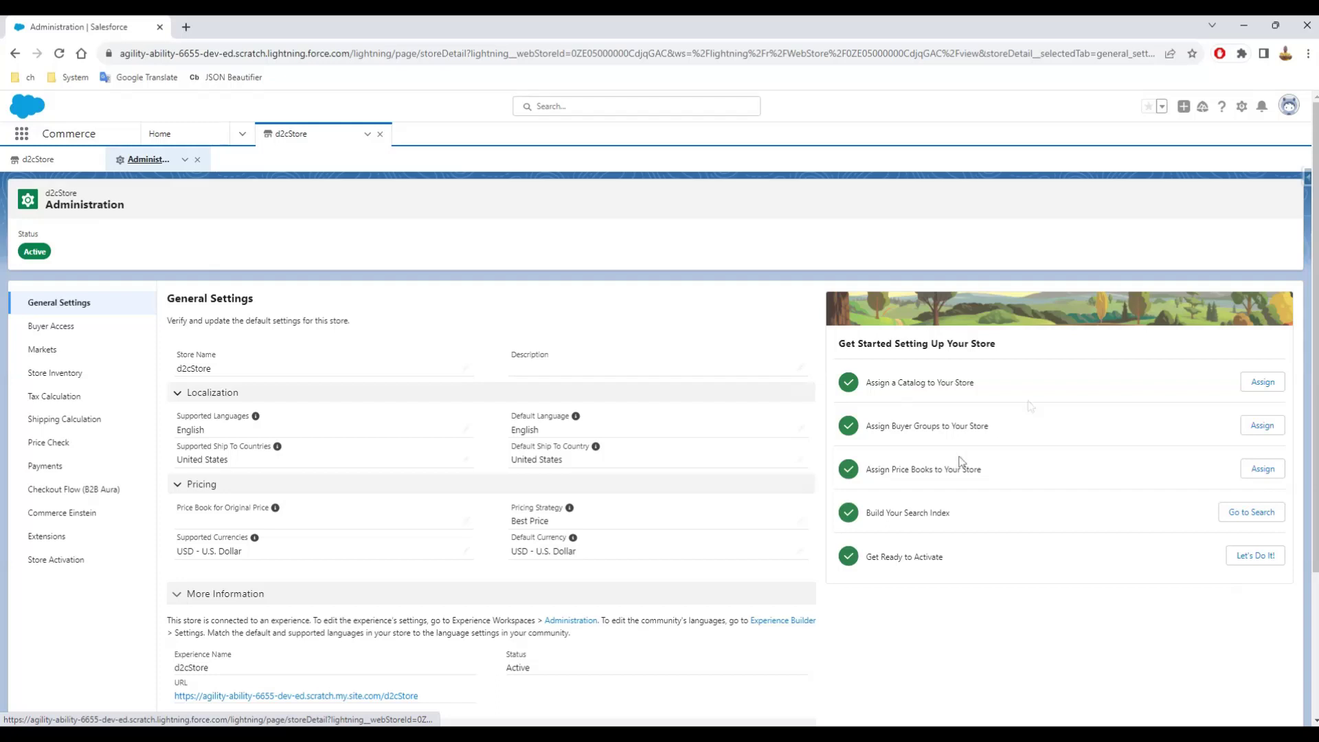
click(71, 328)
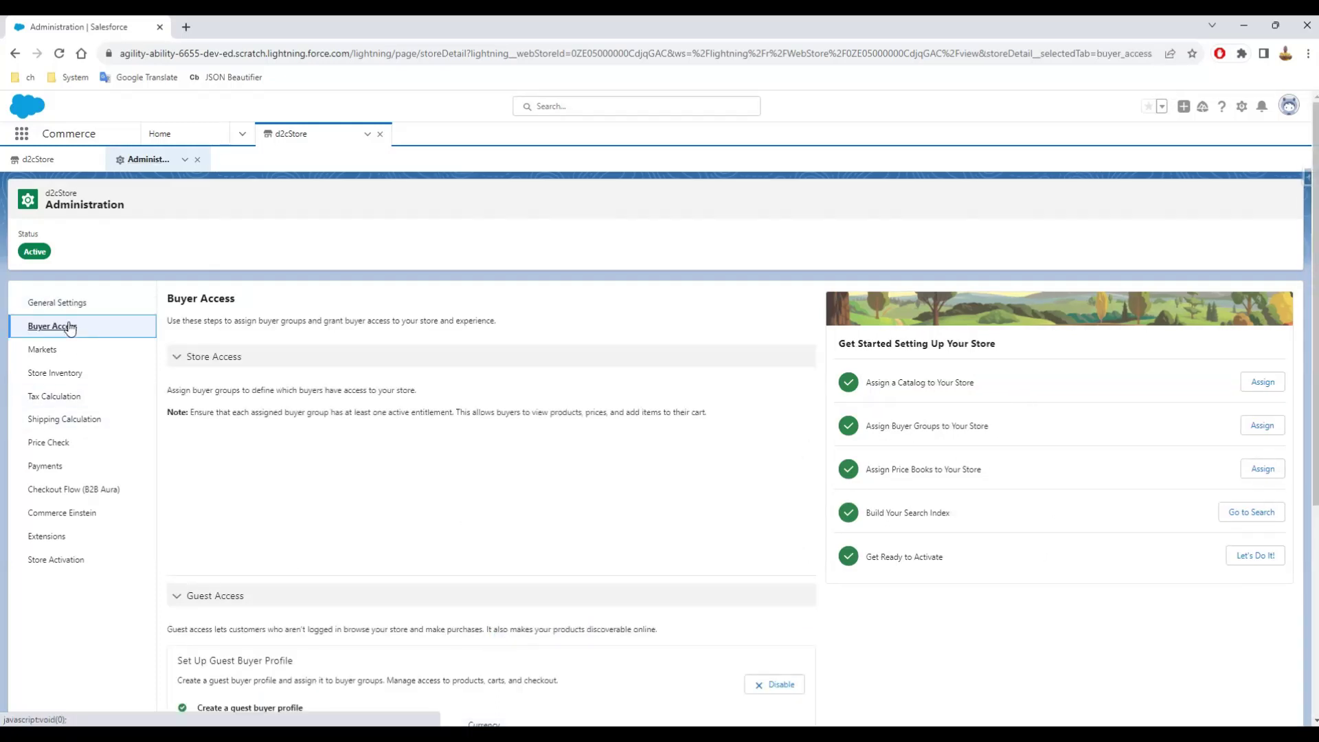
scroll(445, 515, down, 2)
scroll(445, 515, down, 2)
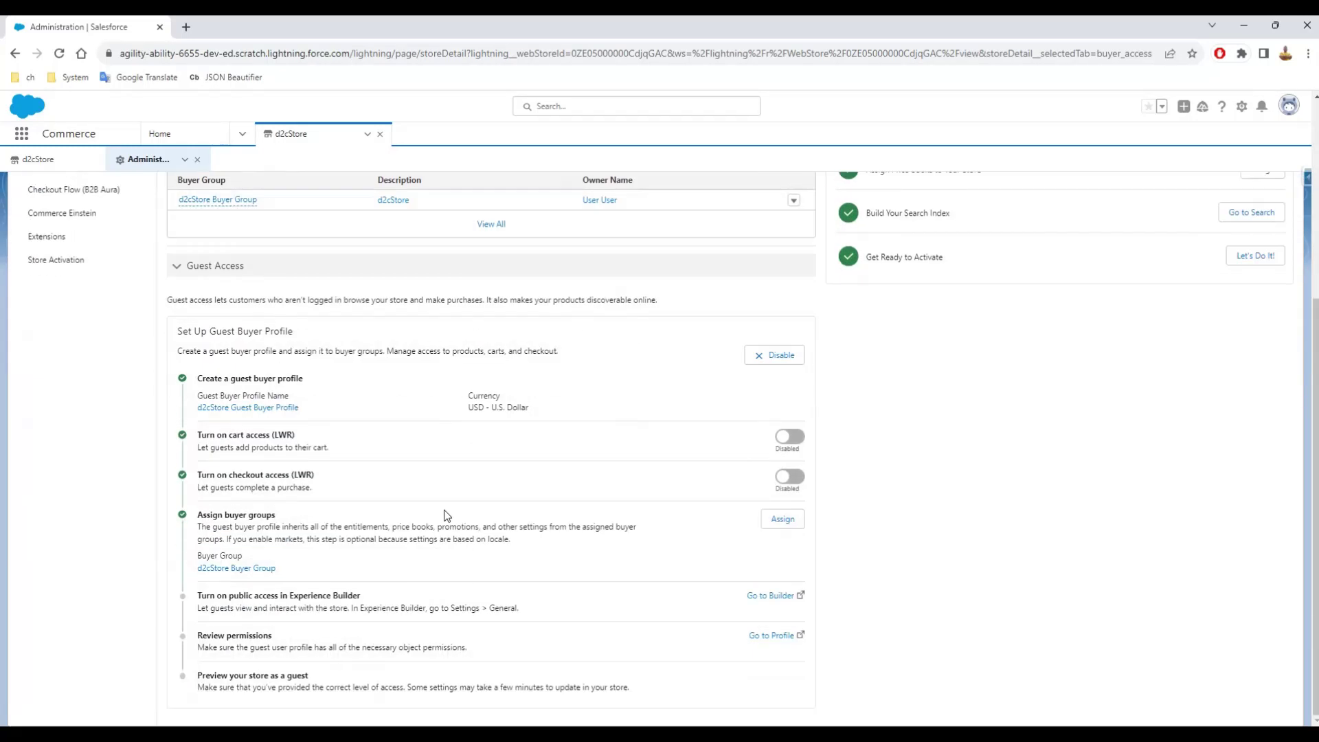
scroll(444, 510, up, 5)
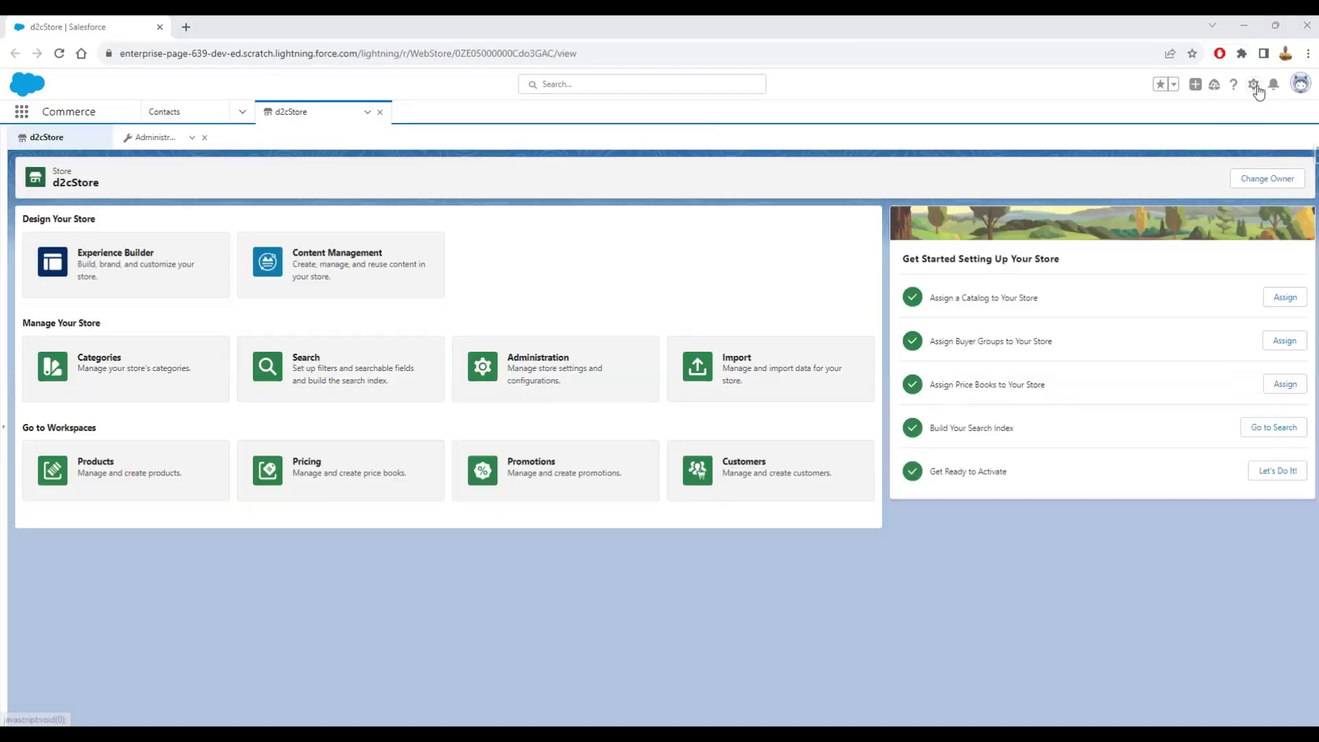
- Find Person Accounts in Setup via Quick Find 'person', then return to the d2cStore tab
click(1253, 84)
click(1210, 116)
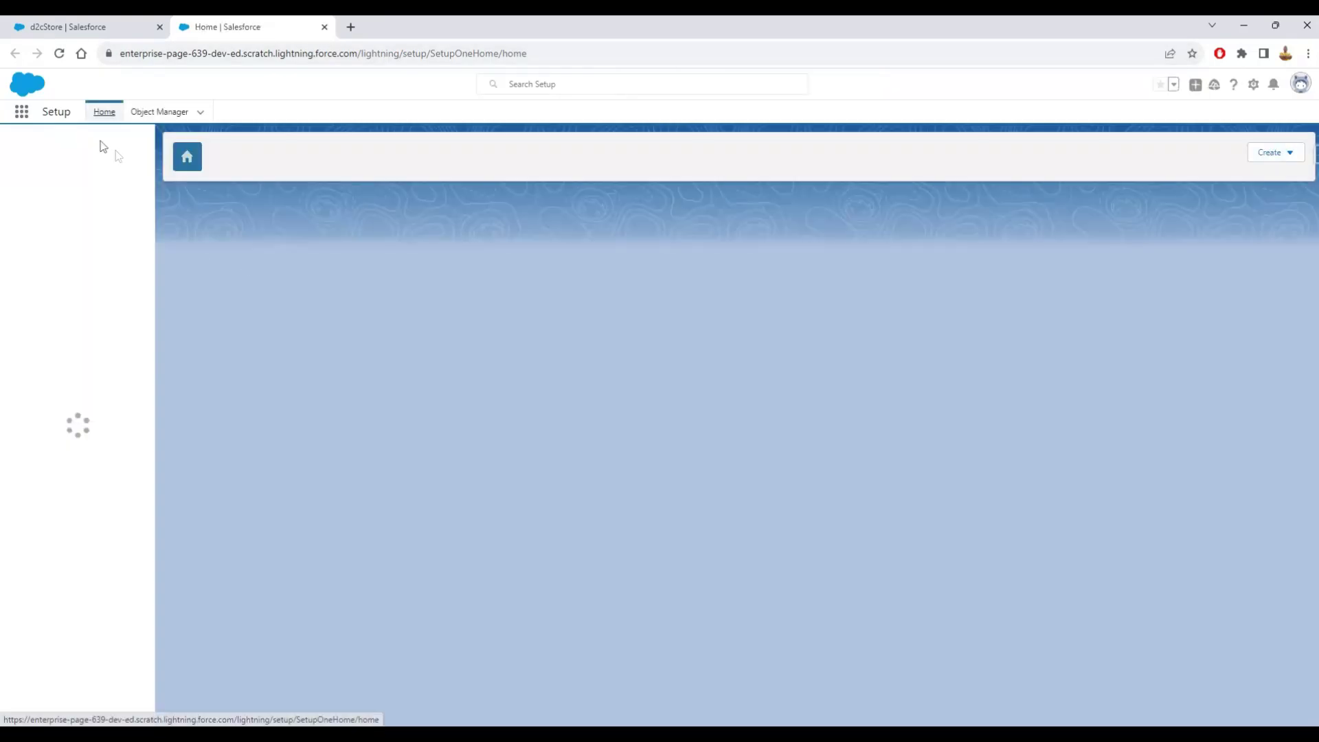
click(103, 144)
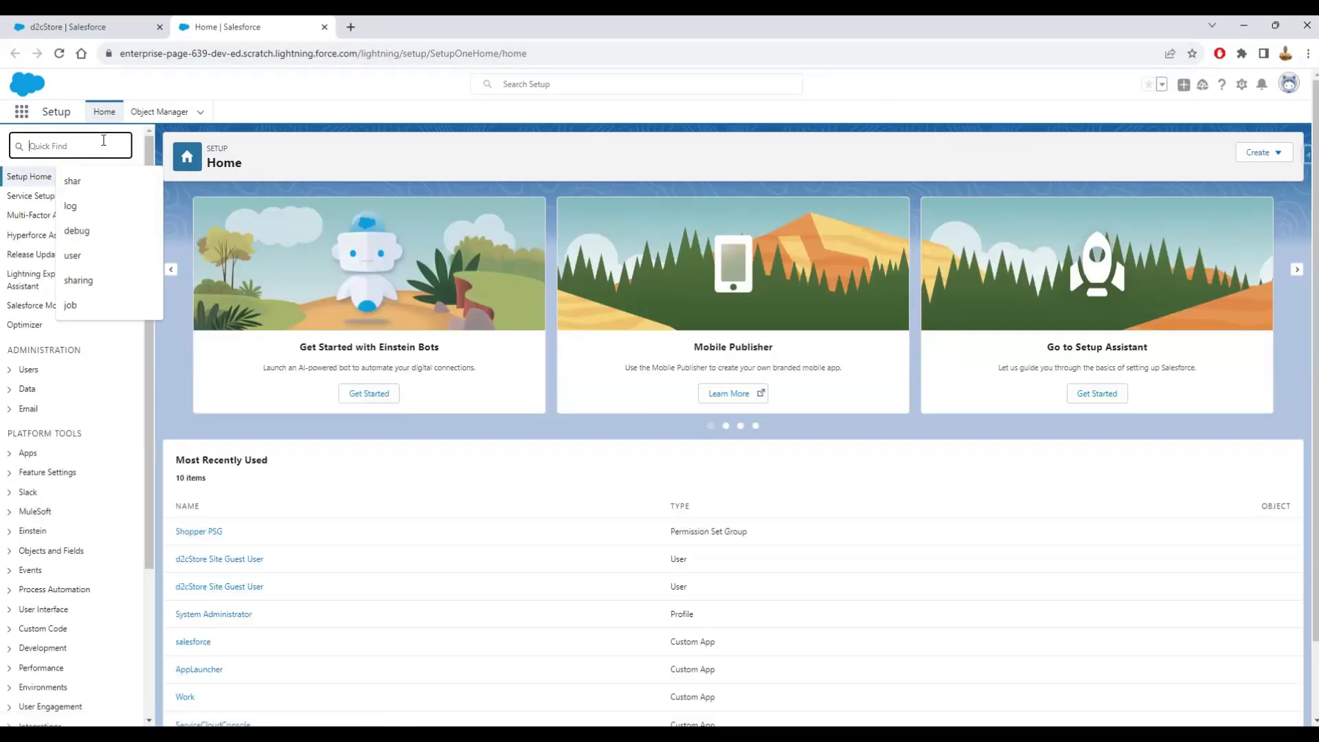
text(person)
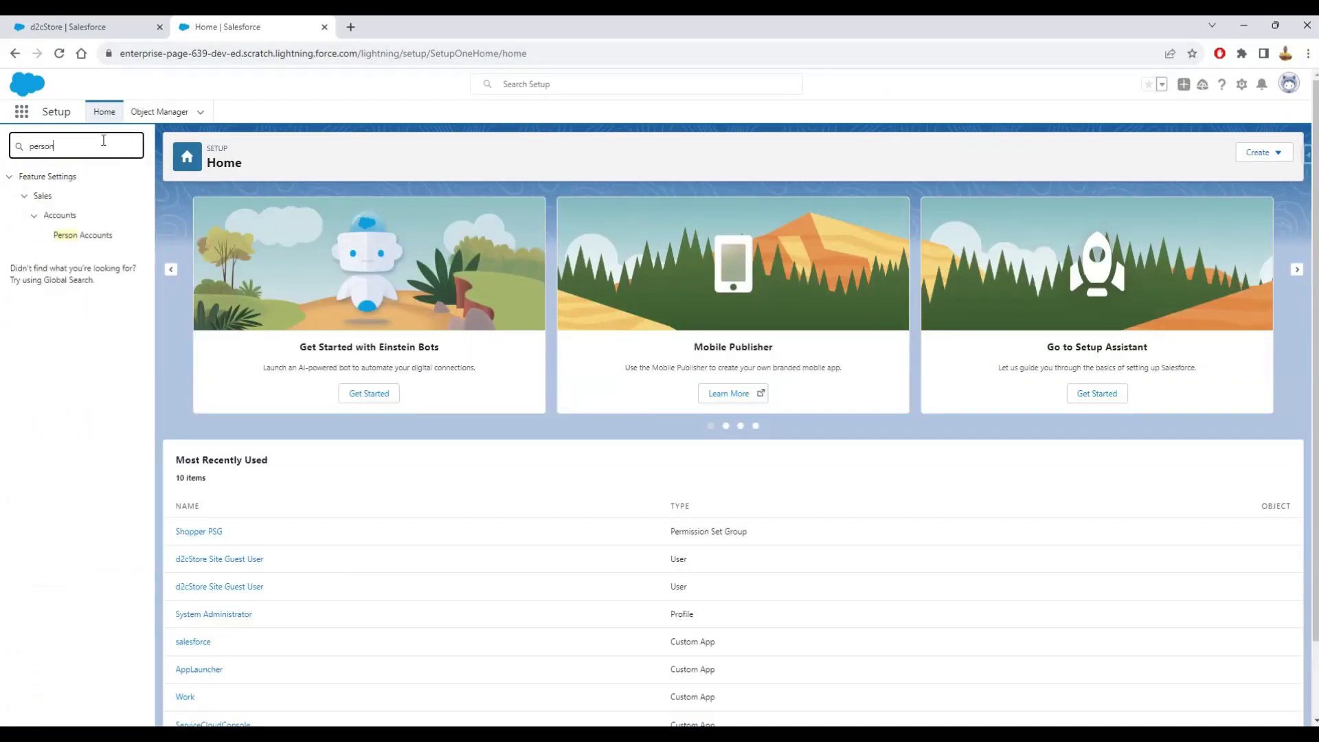
click(97, 239)
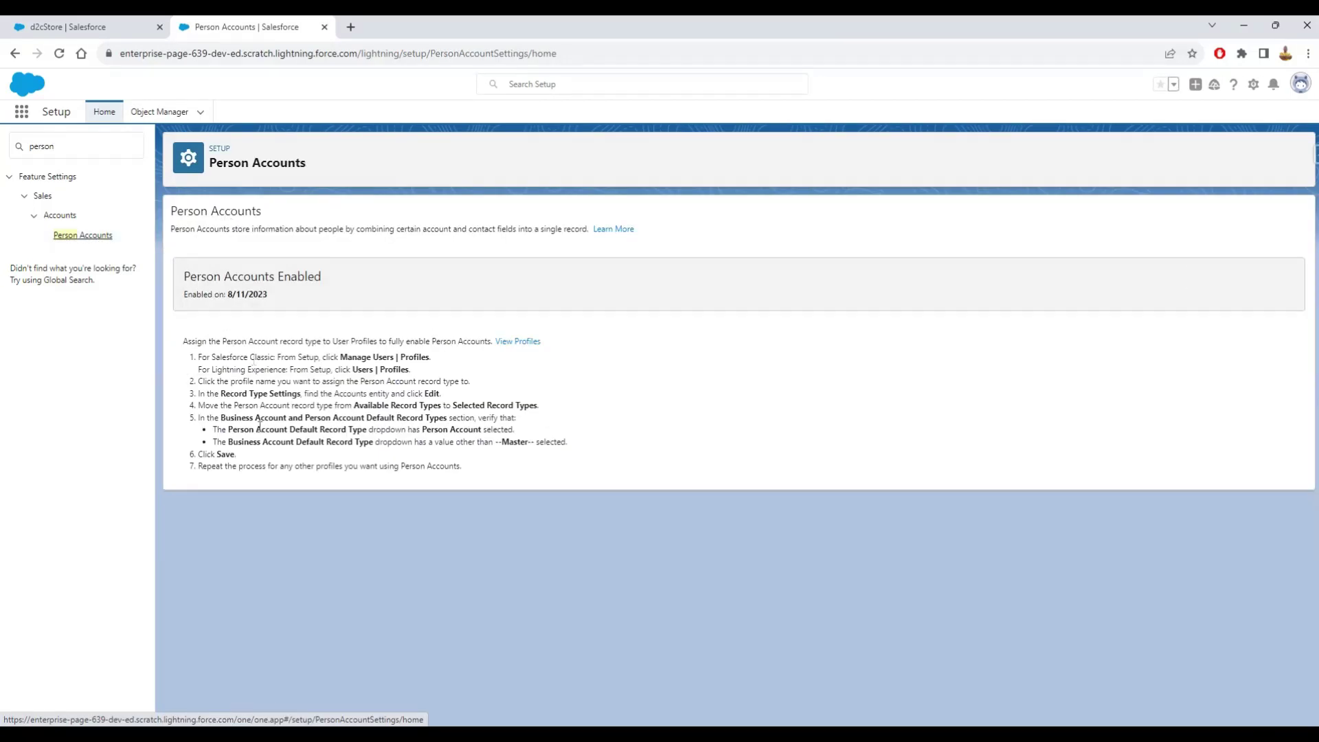
click(88, 148)
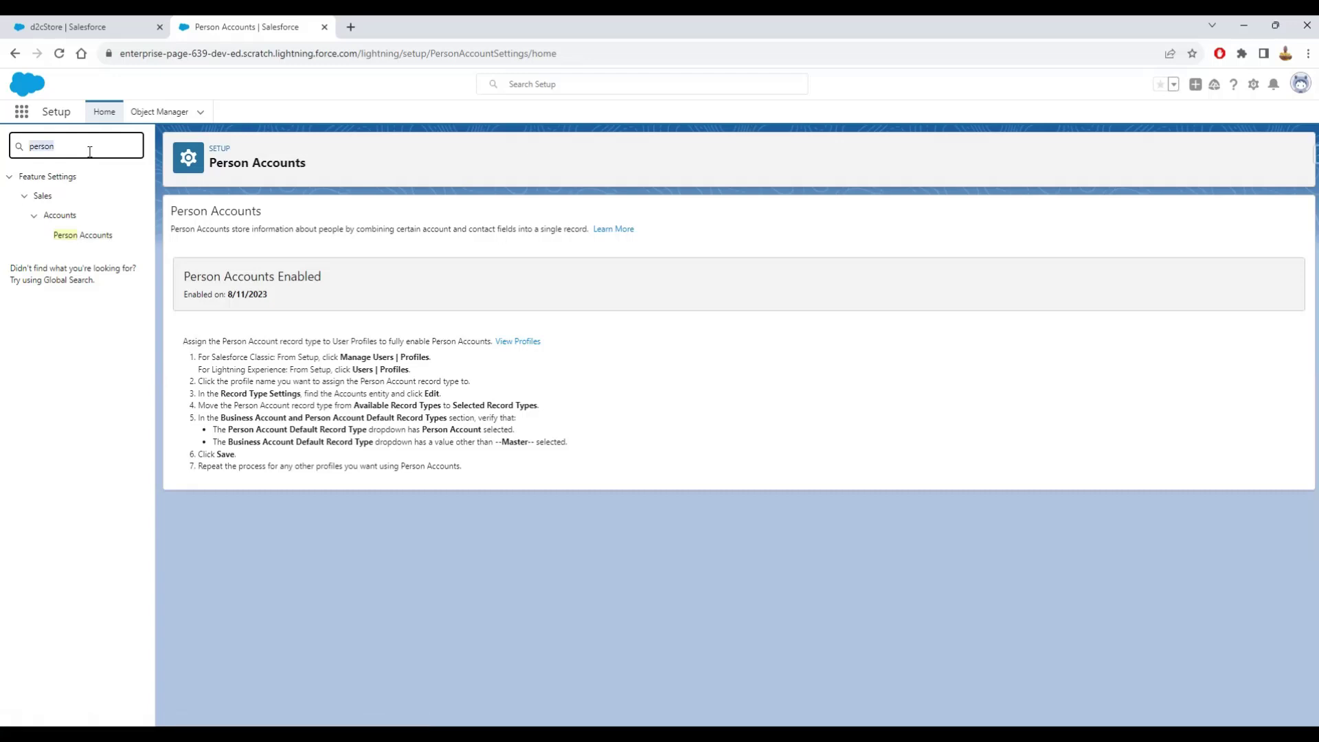
click(90, 26)
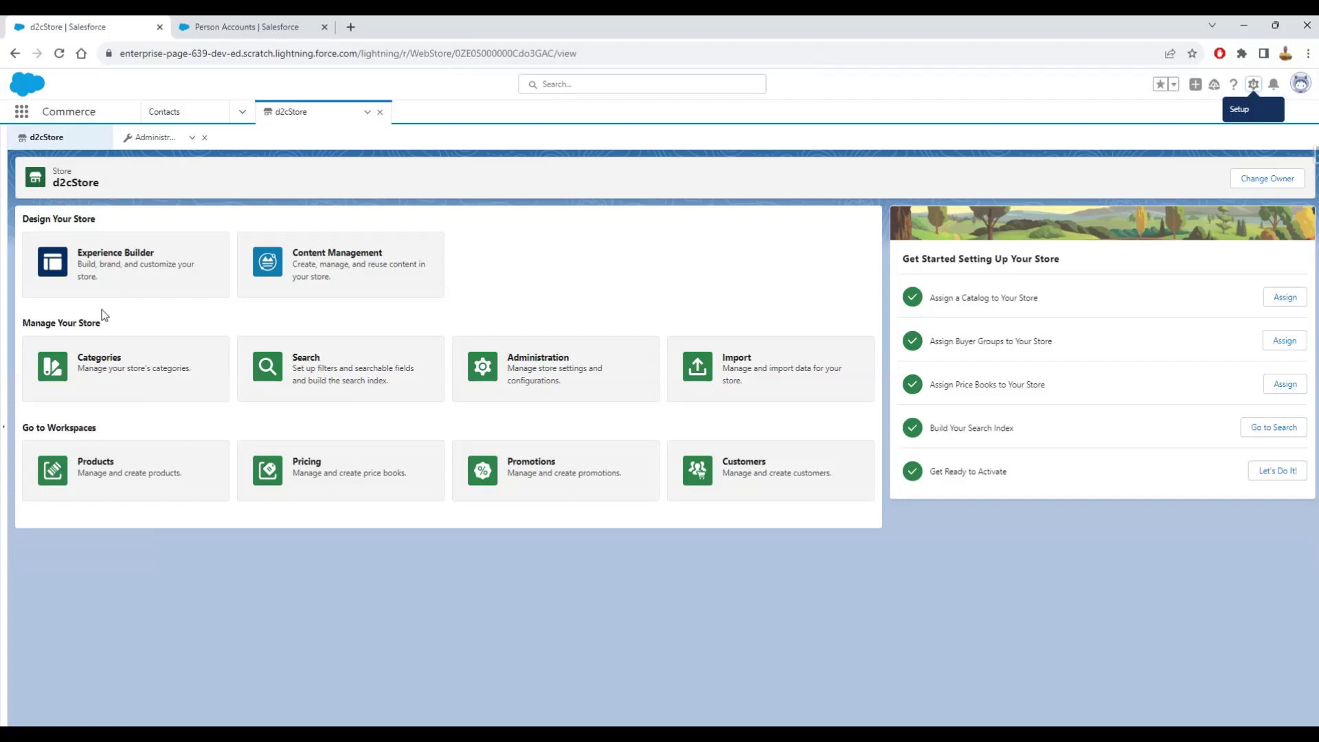
- Follow the AuthorizeNetPGateway payment gateway to its AuthorizeNet Merchant Credential and edit it
click(542, 366)
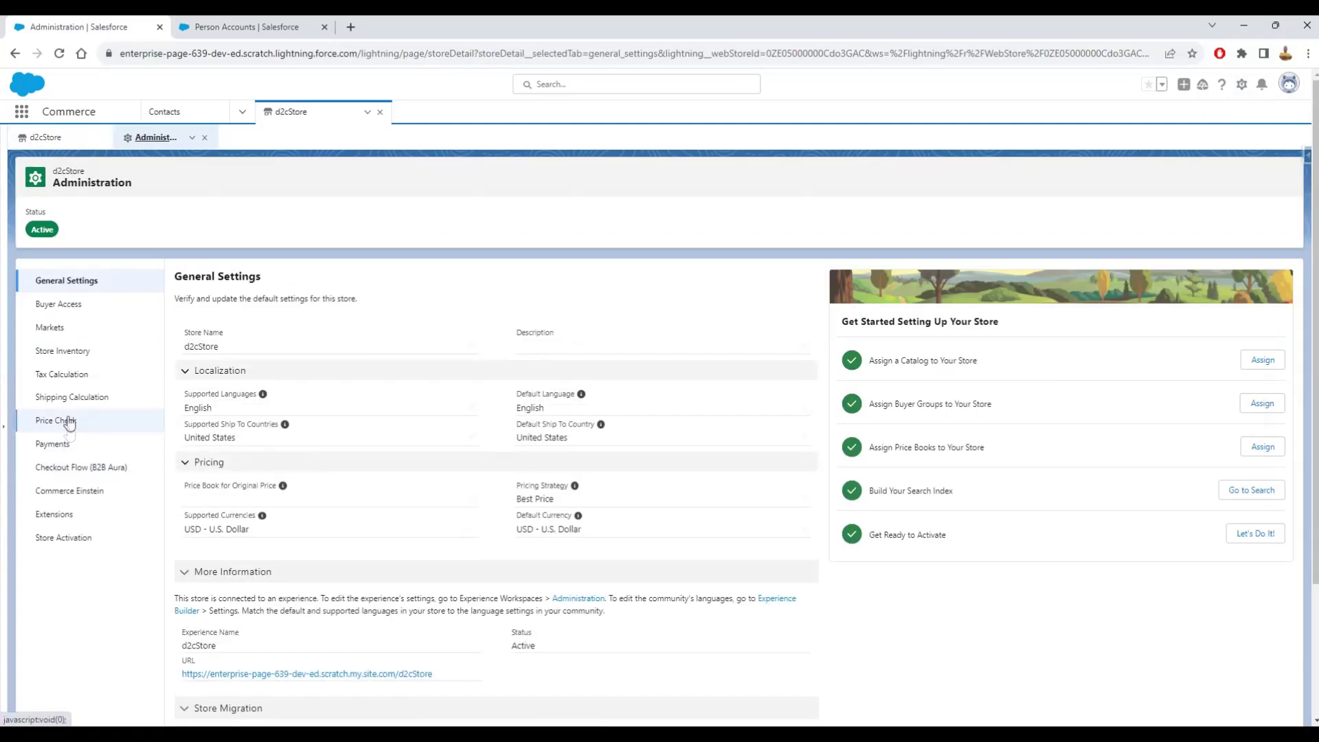
click(68, 443)
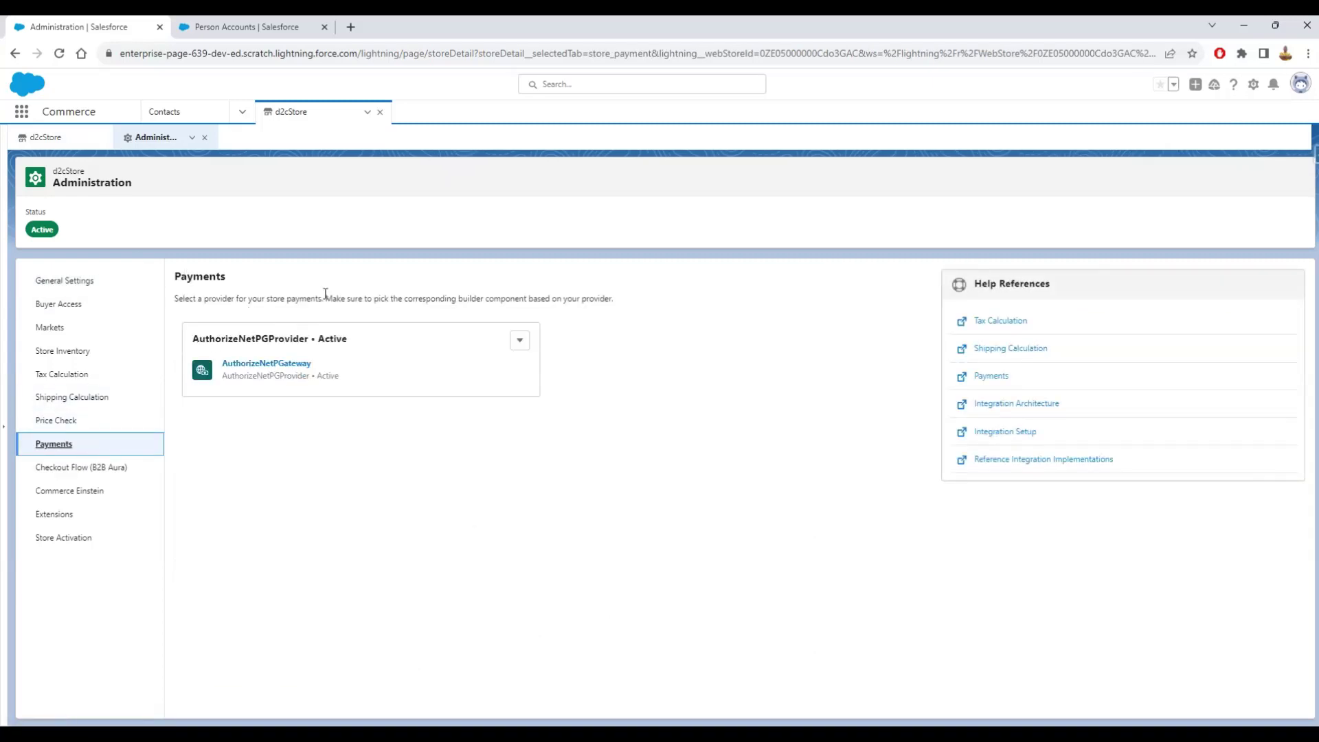
click(260, 364)
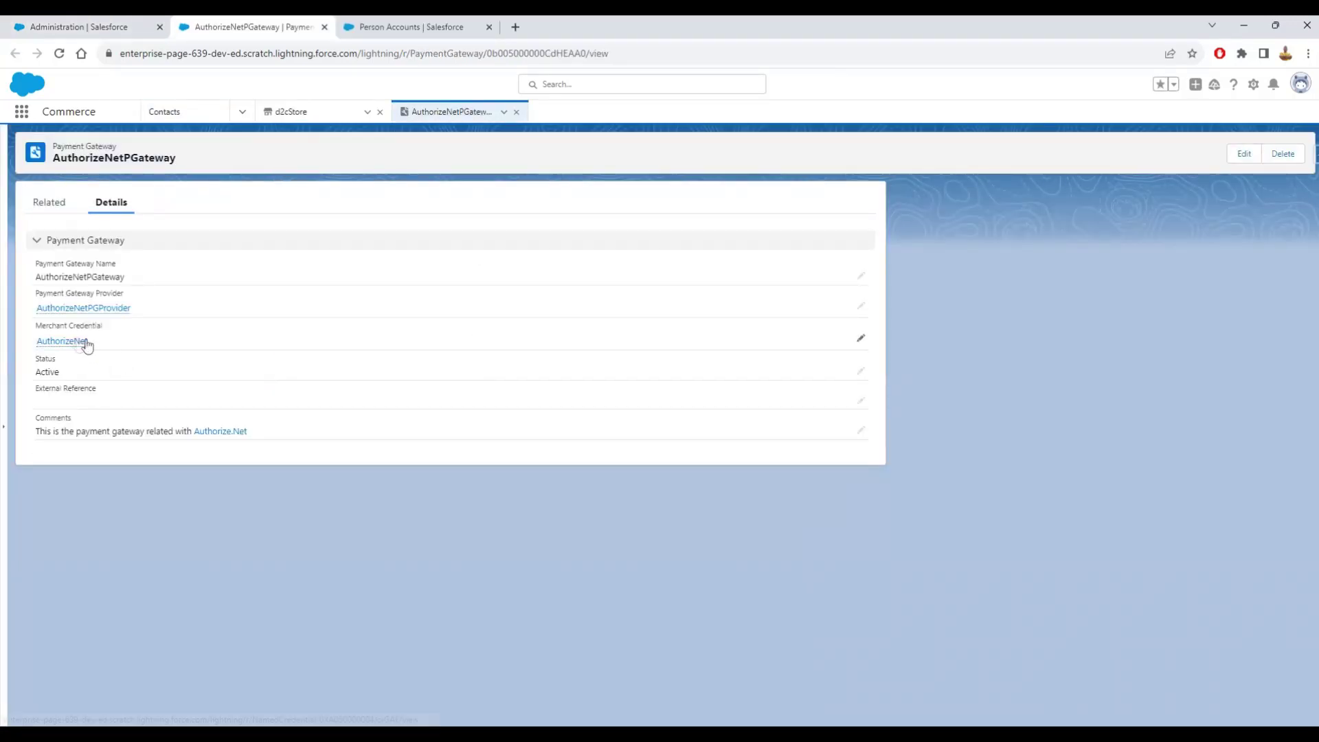
mouse_move(72, 344)
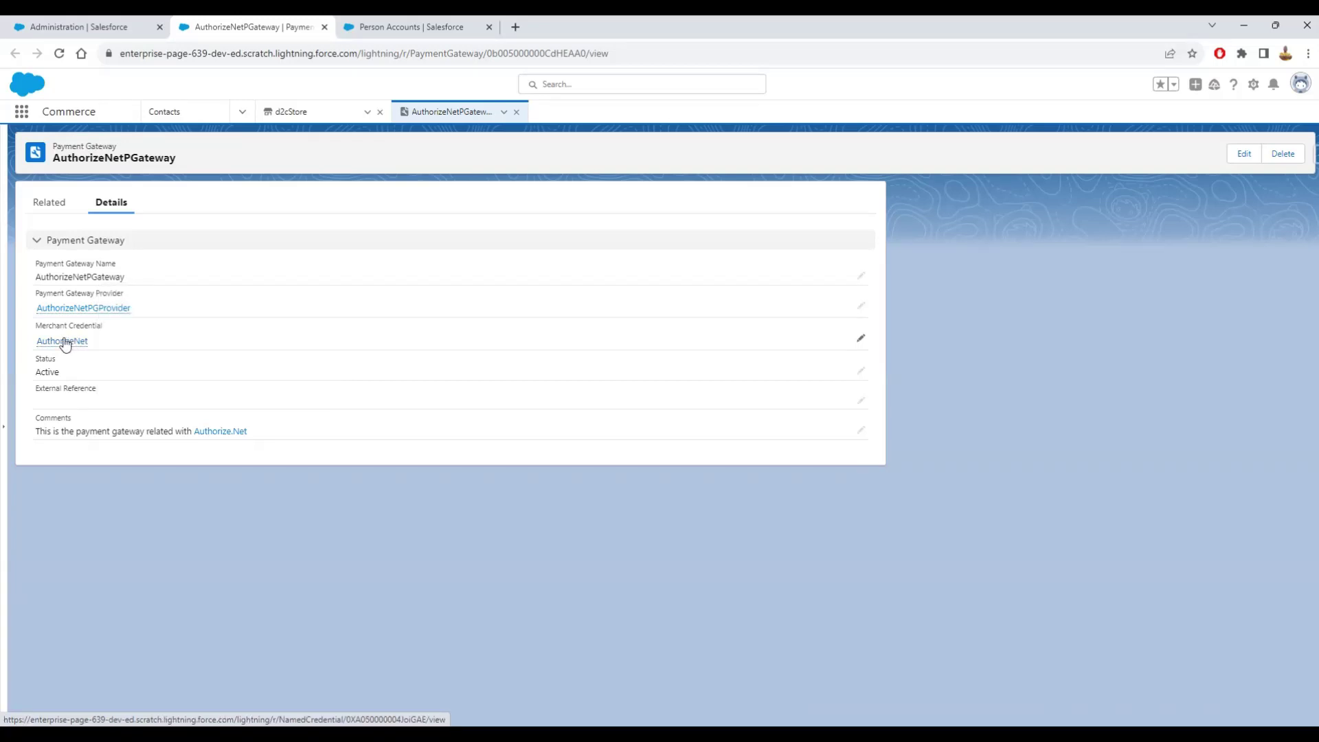
click(65, 343)
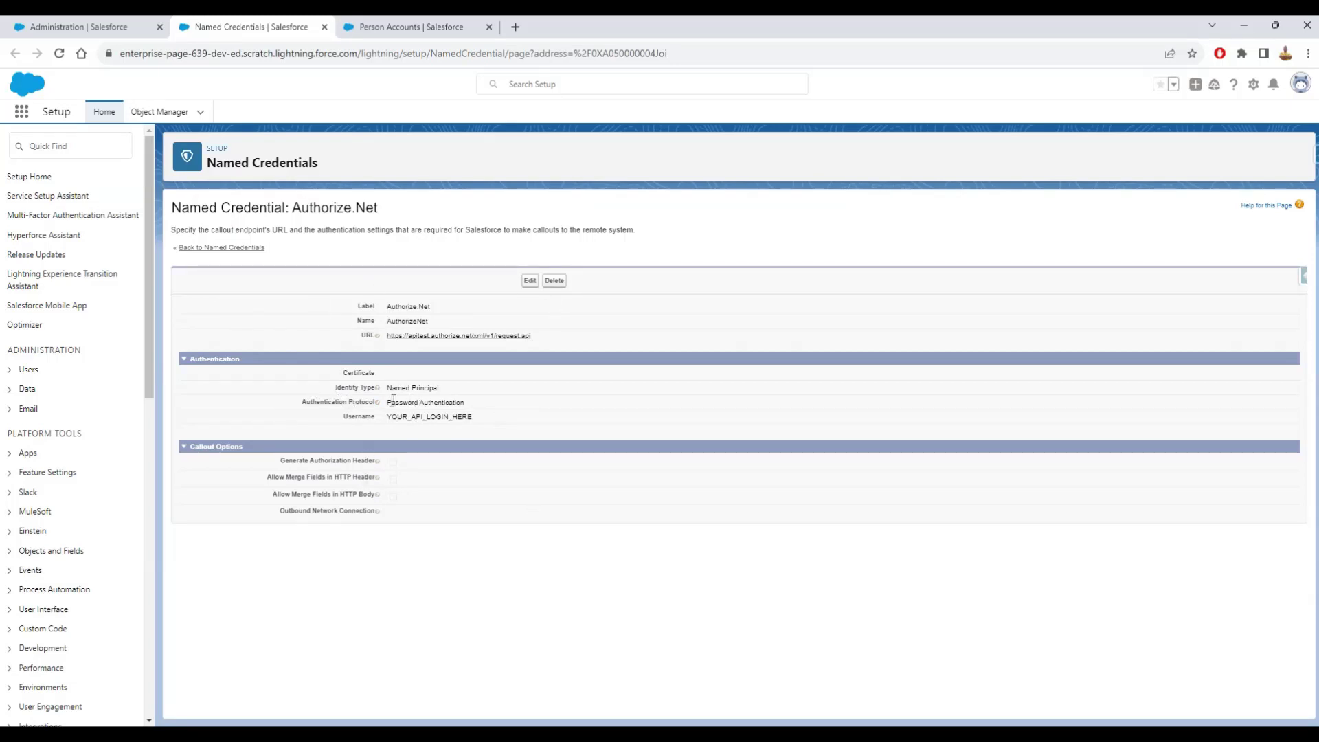
drag(385, 416, 471, 416)
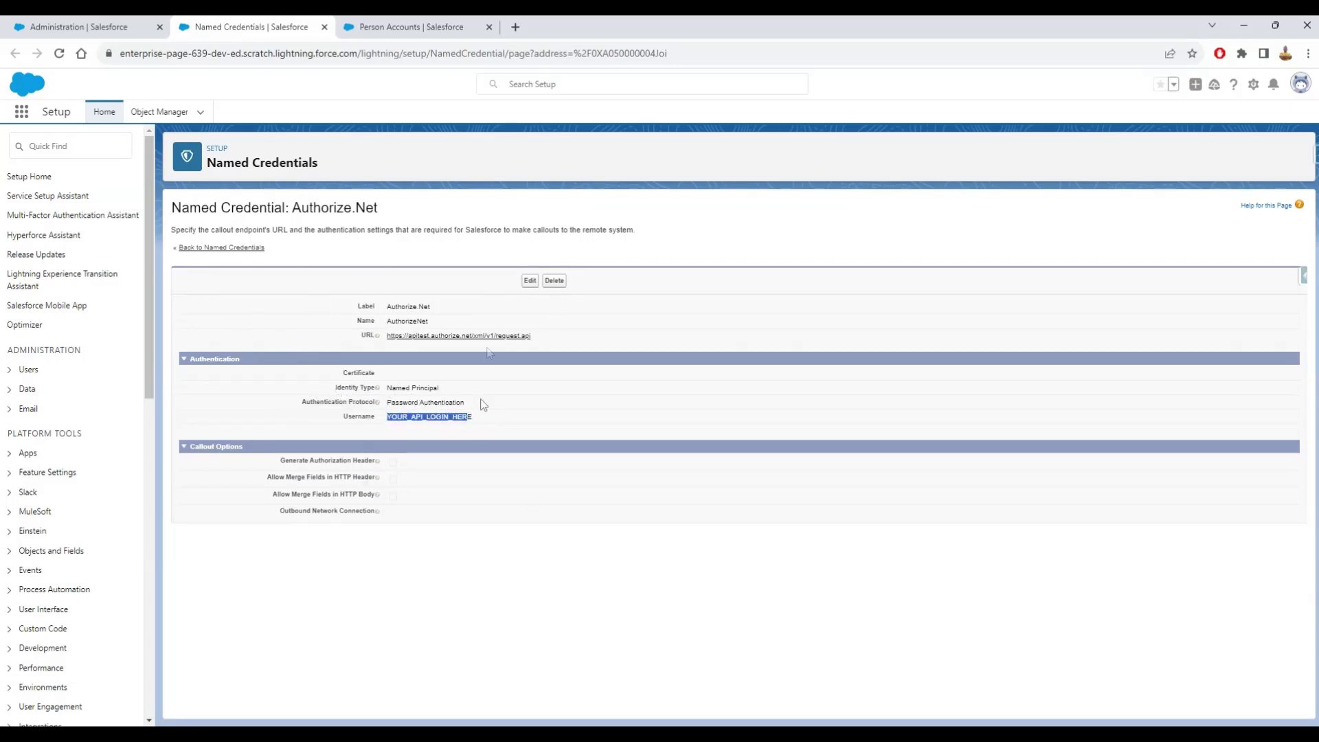
click(531, 282)
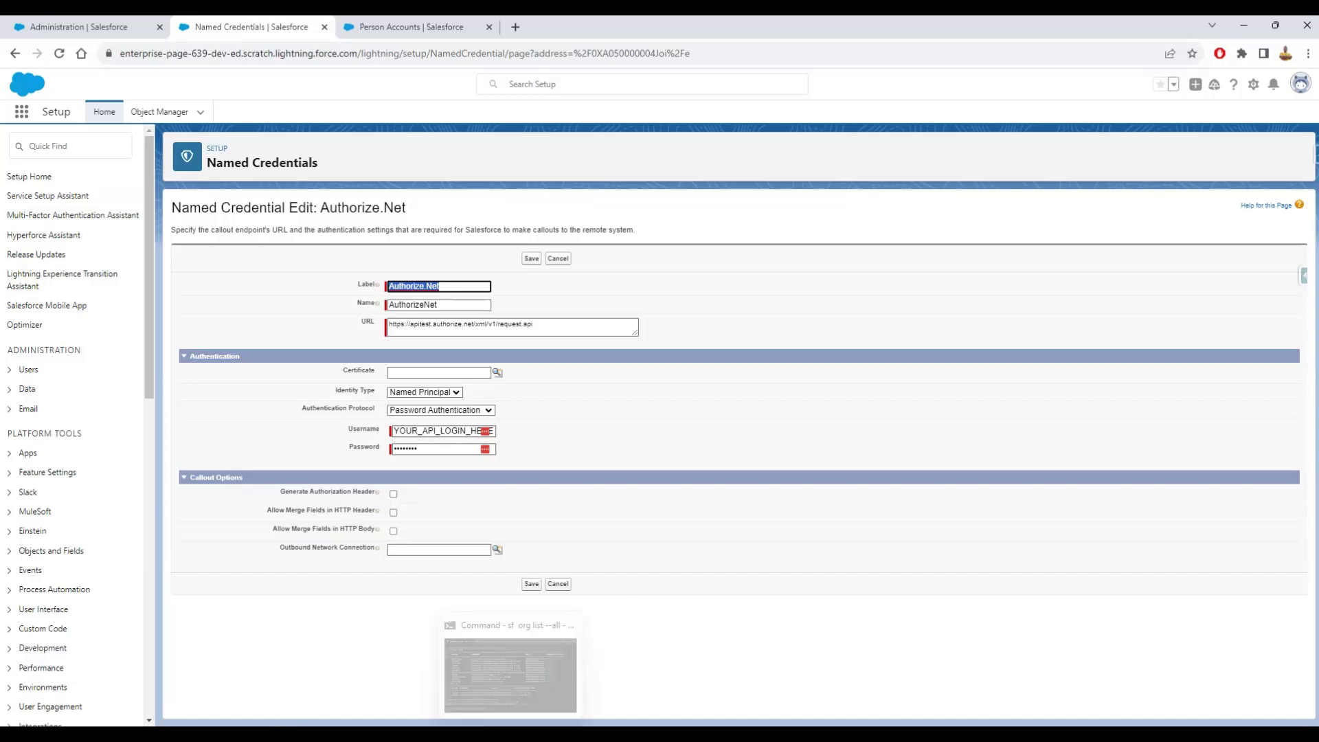
- Bring Visual Studio Code forward and show the README.md rendered preview
mouse_move(329, 733)
click(329, 677)
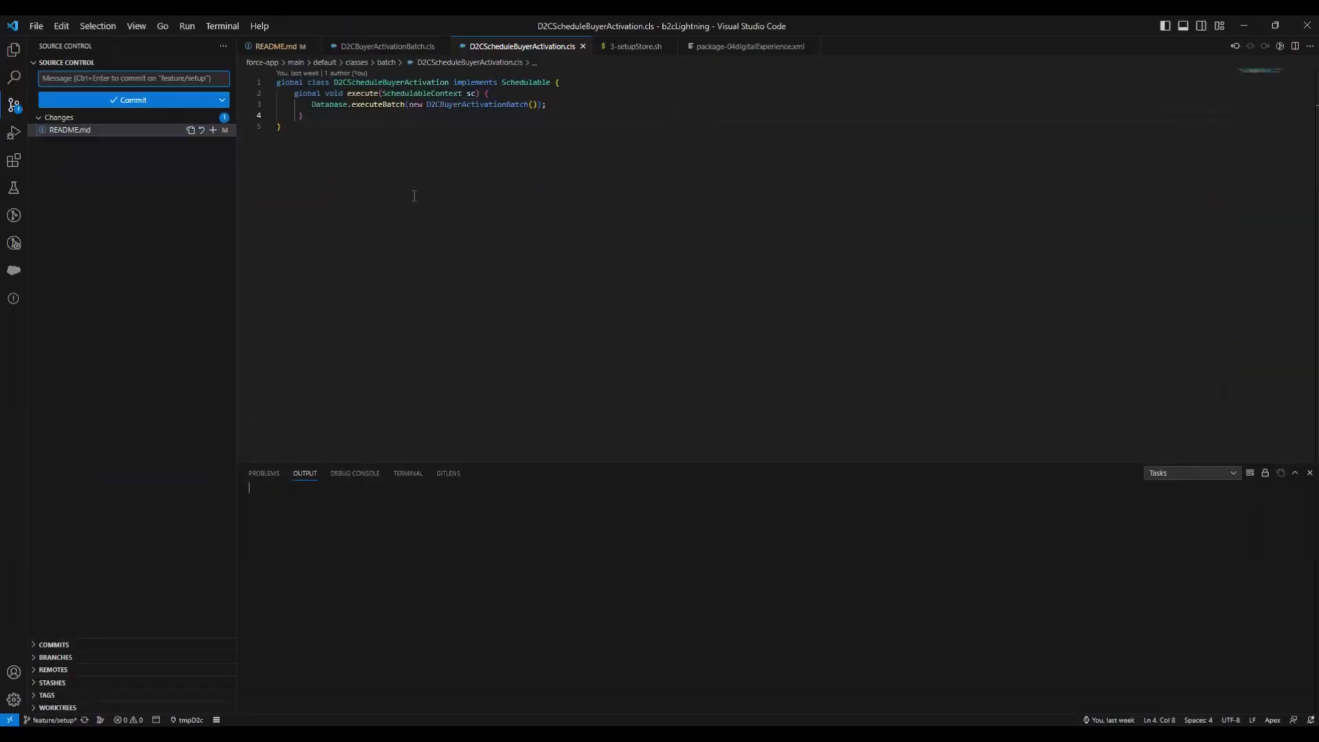
click(275, 46)
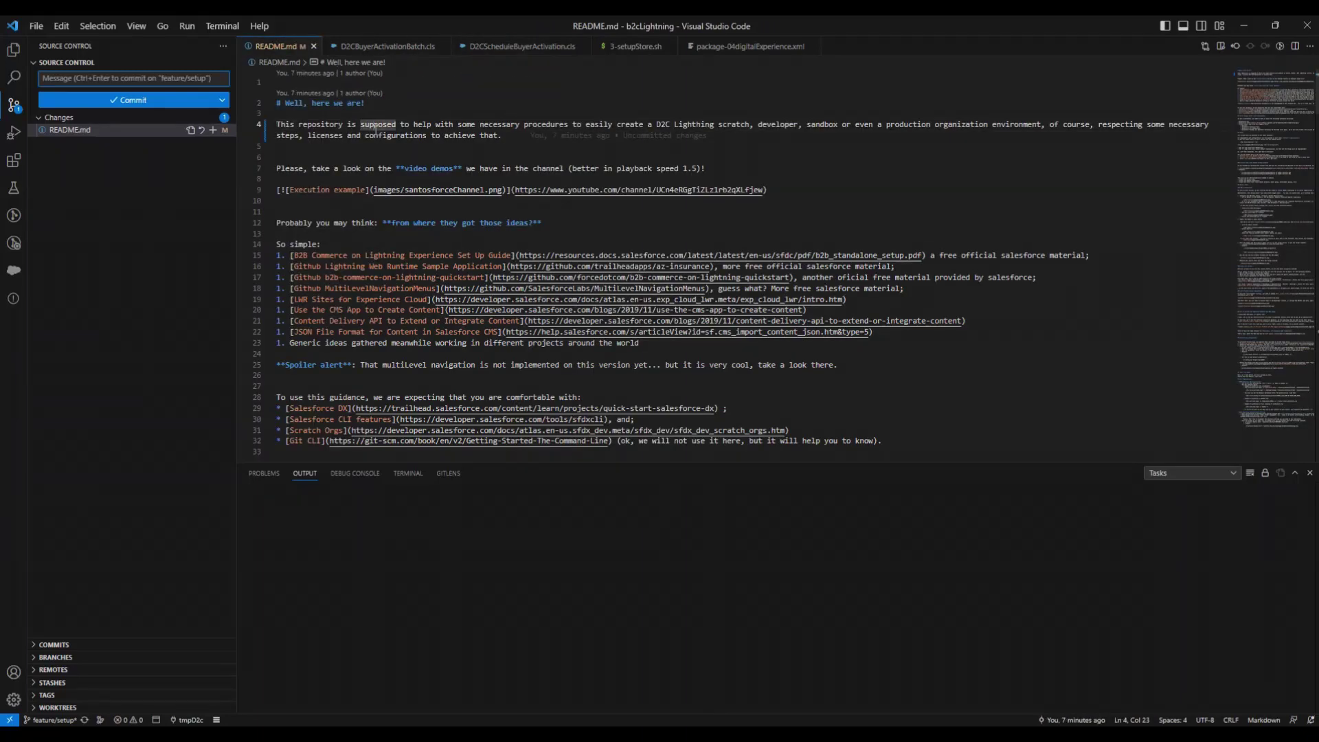
key(ctrl+shift+v)
- Read the README's Card Payment and named credential notes, then minimize the editor
scroll(542, 264, down, 5)
scroll(543, 265, down, 15)
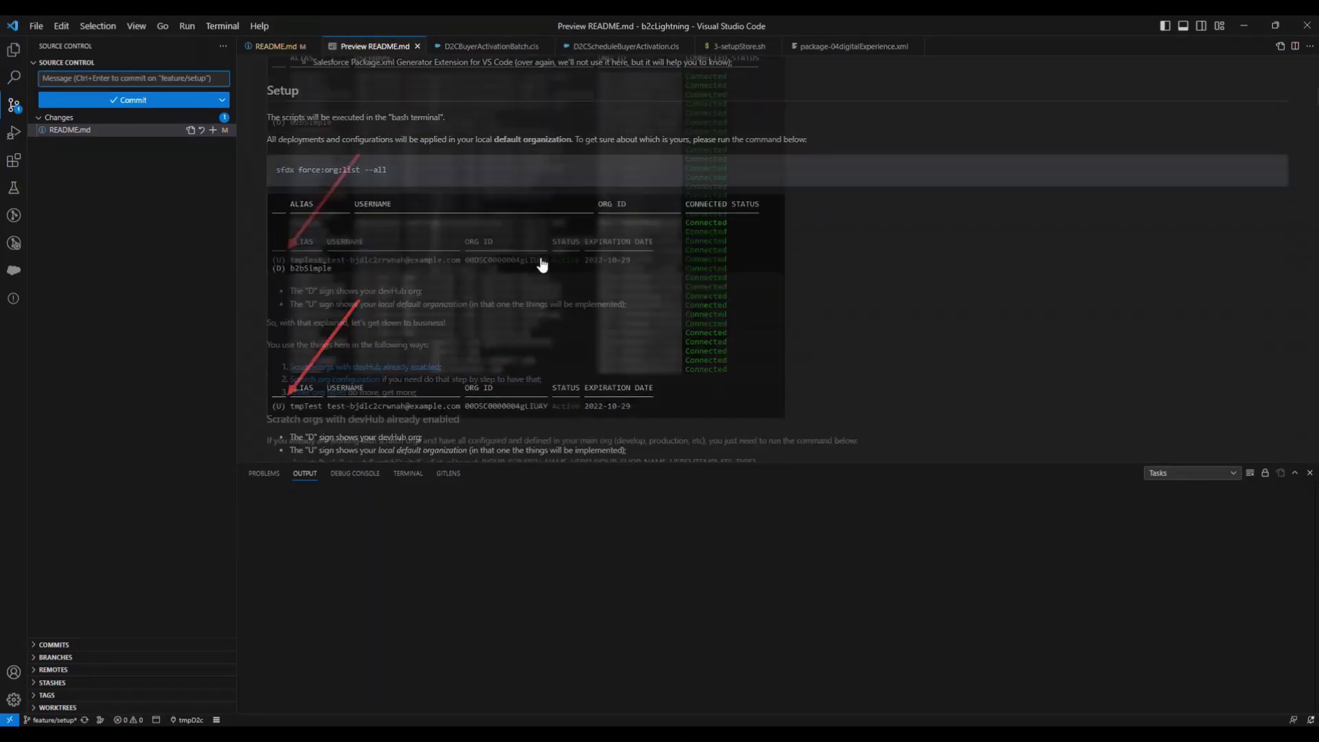
scroll(543, 265, down, 15)
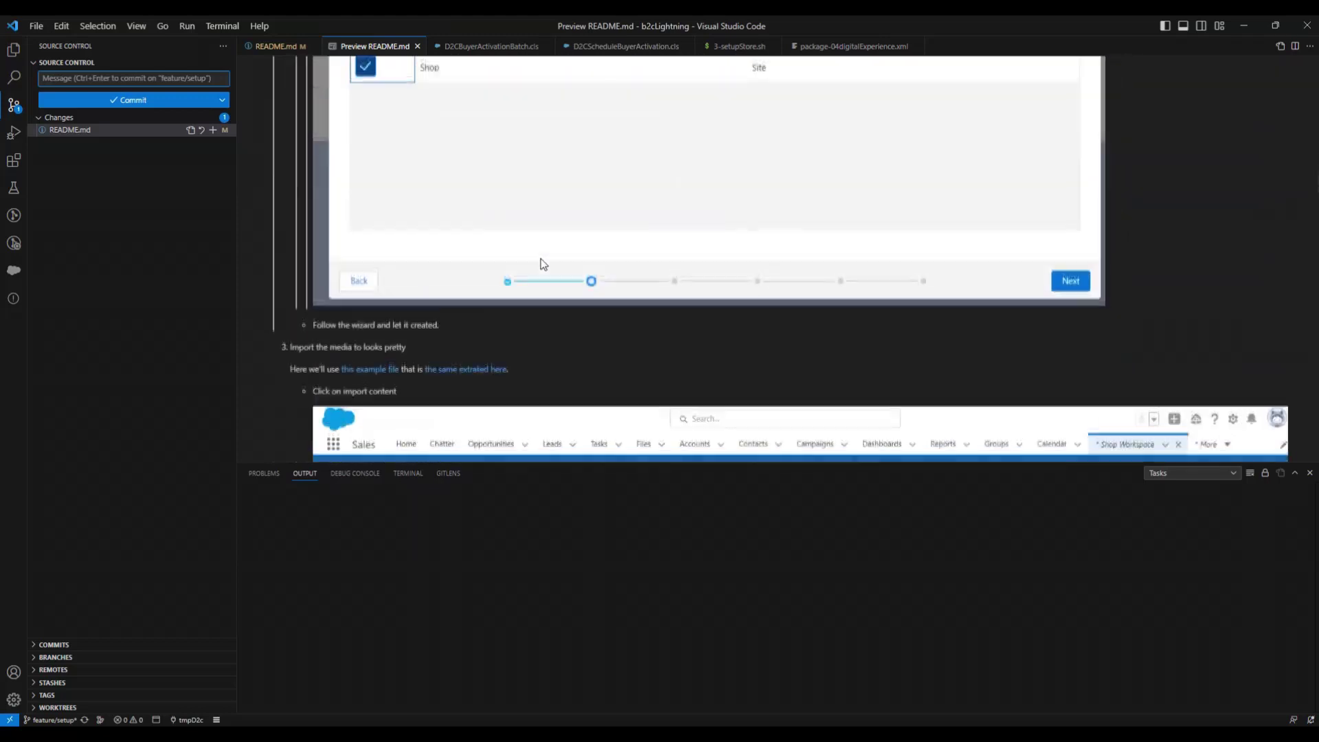
scroll(543, 264, down, 15)
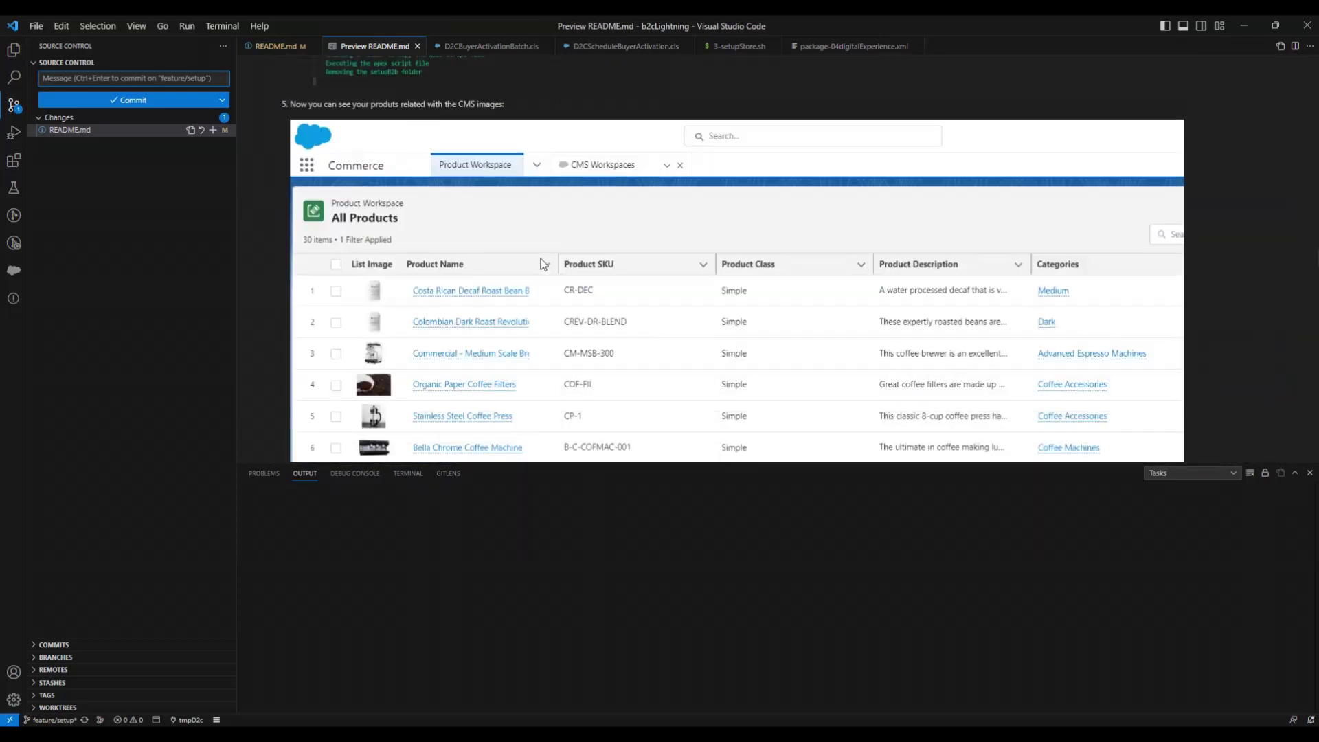
scroll(542, 258, down, 10)
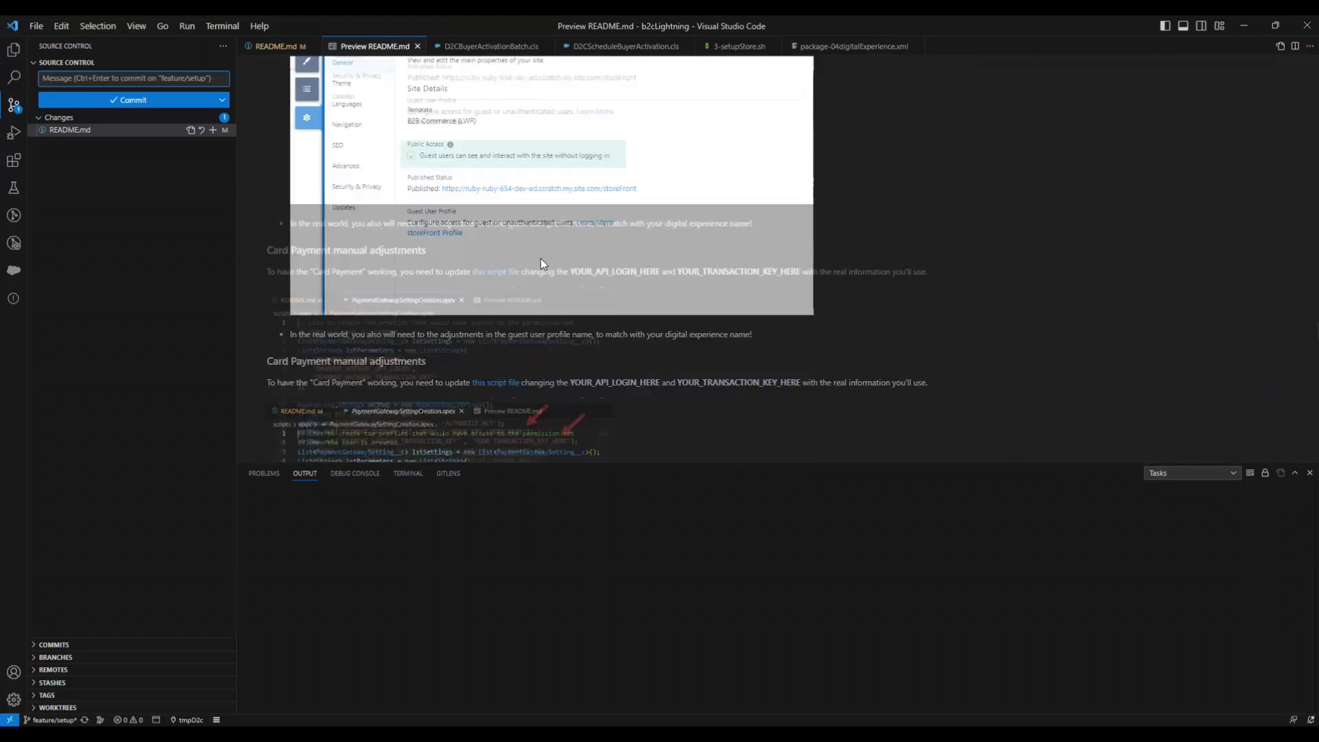
scroll(542, 259, up, 10)
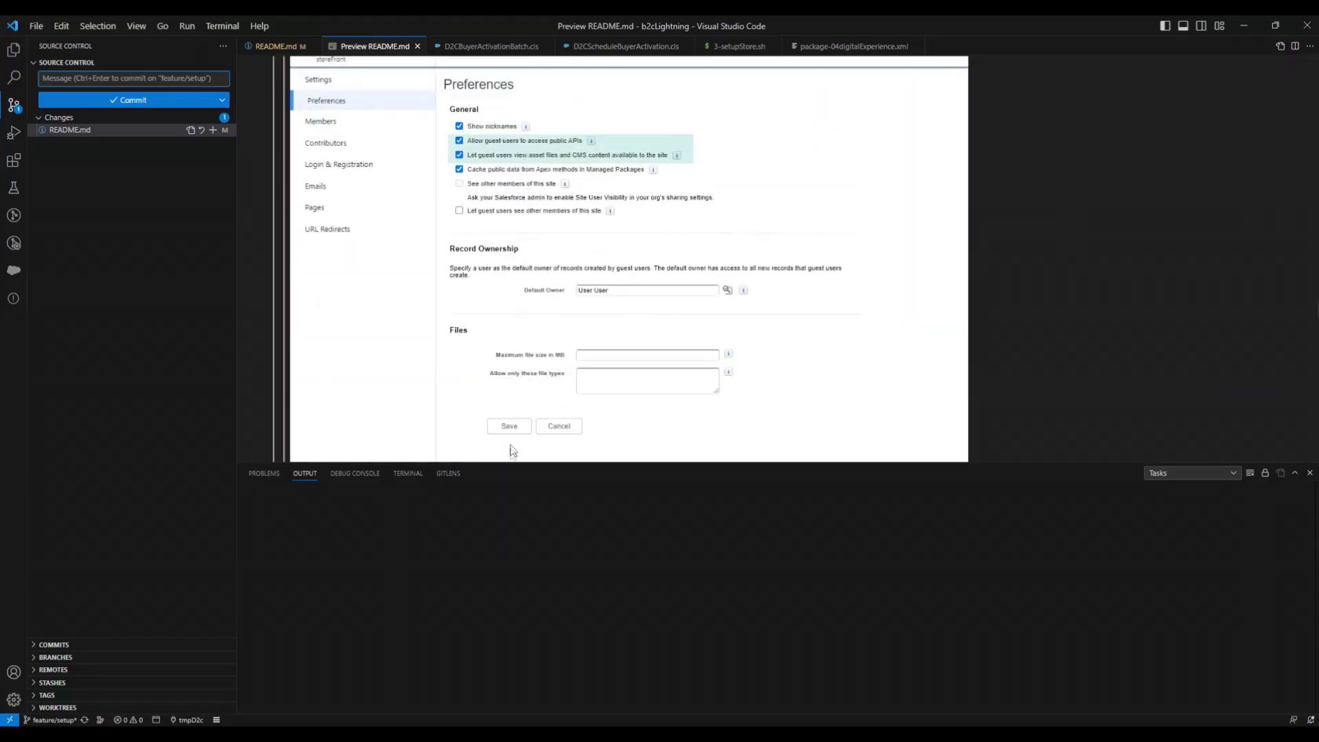
scroll(512, 452, down, 5)
scroll(556, 349, down, 10)
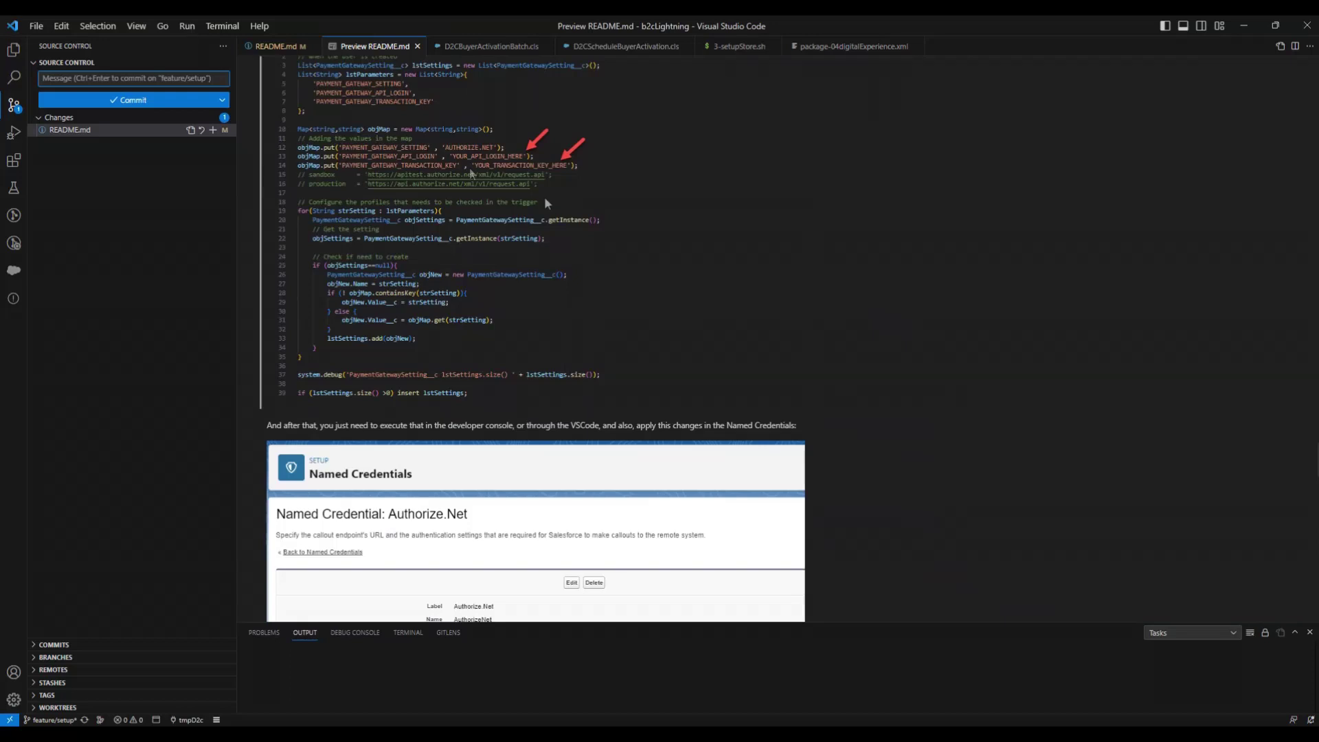
scroll(424, 158, up, 3)
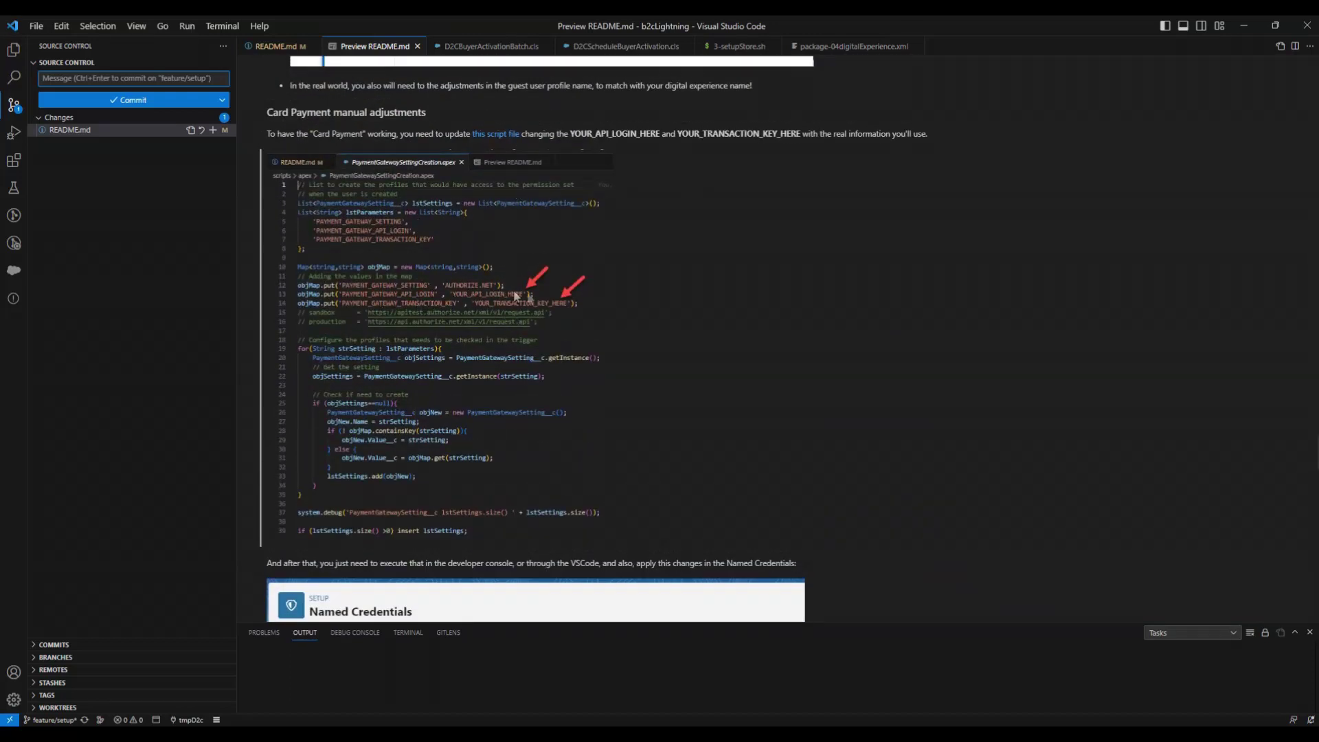
scroll(609, 288, down, 8)
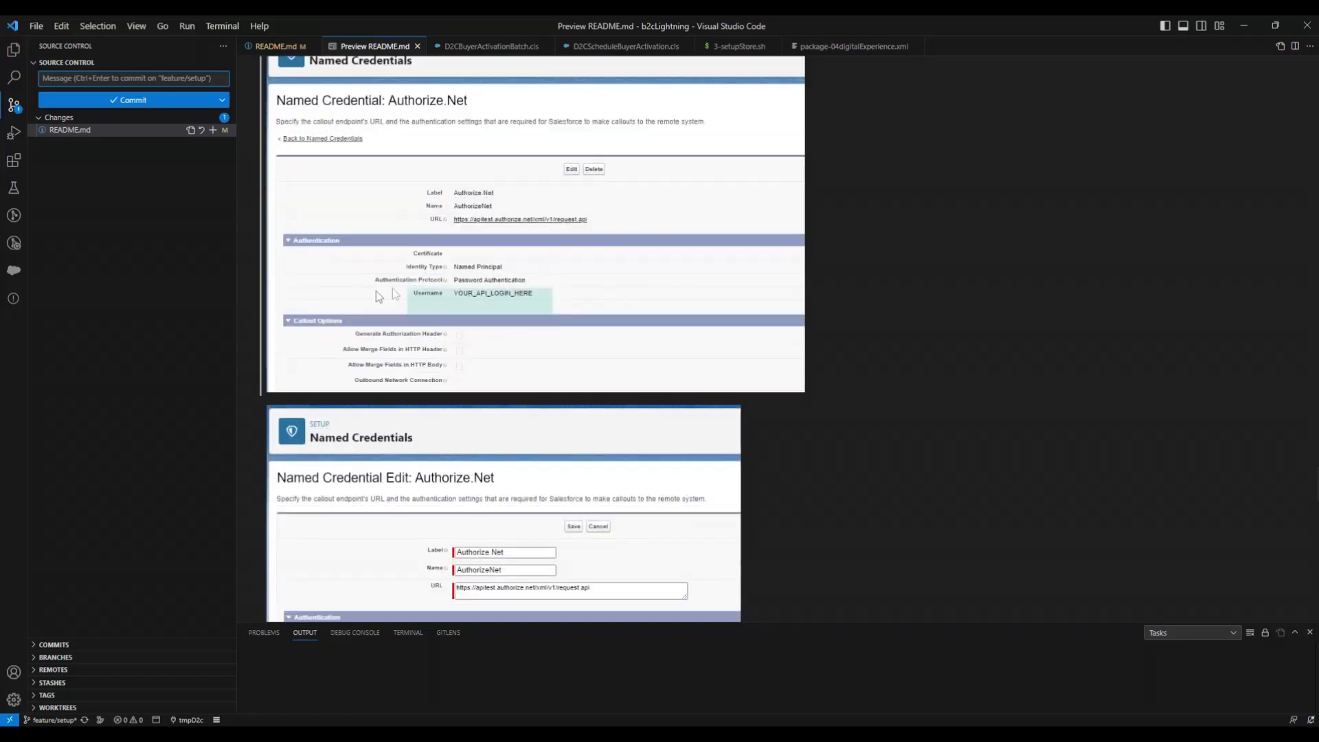
scroll(525, 305, down, 6)
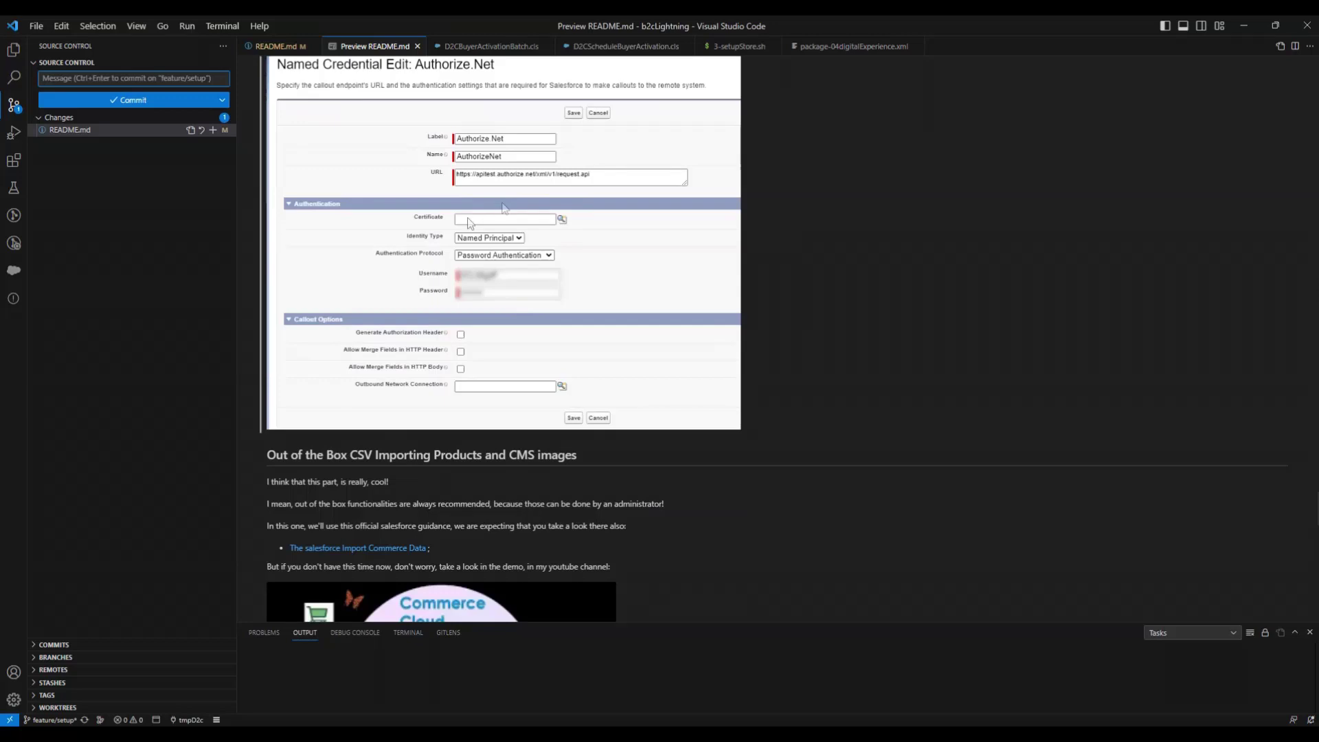
scroll(504, 270, down, 2)
scroll(503, 270, up, 4)
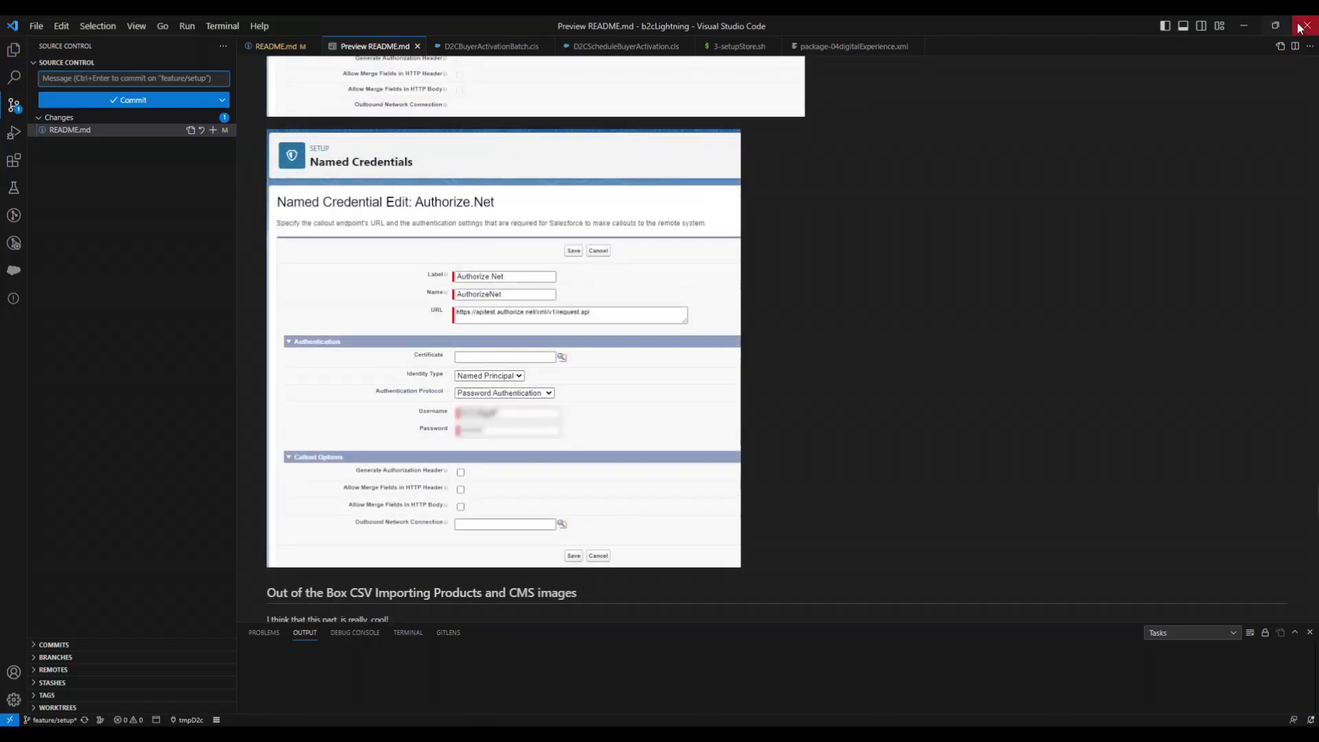
click(1243, 26)
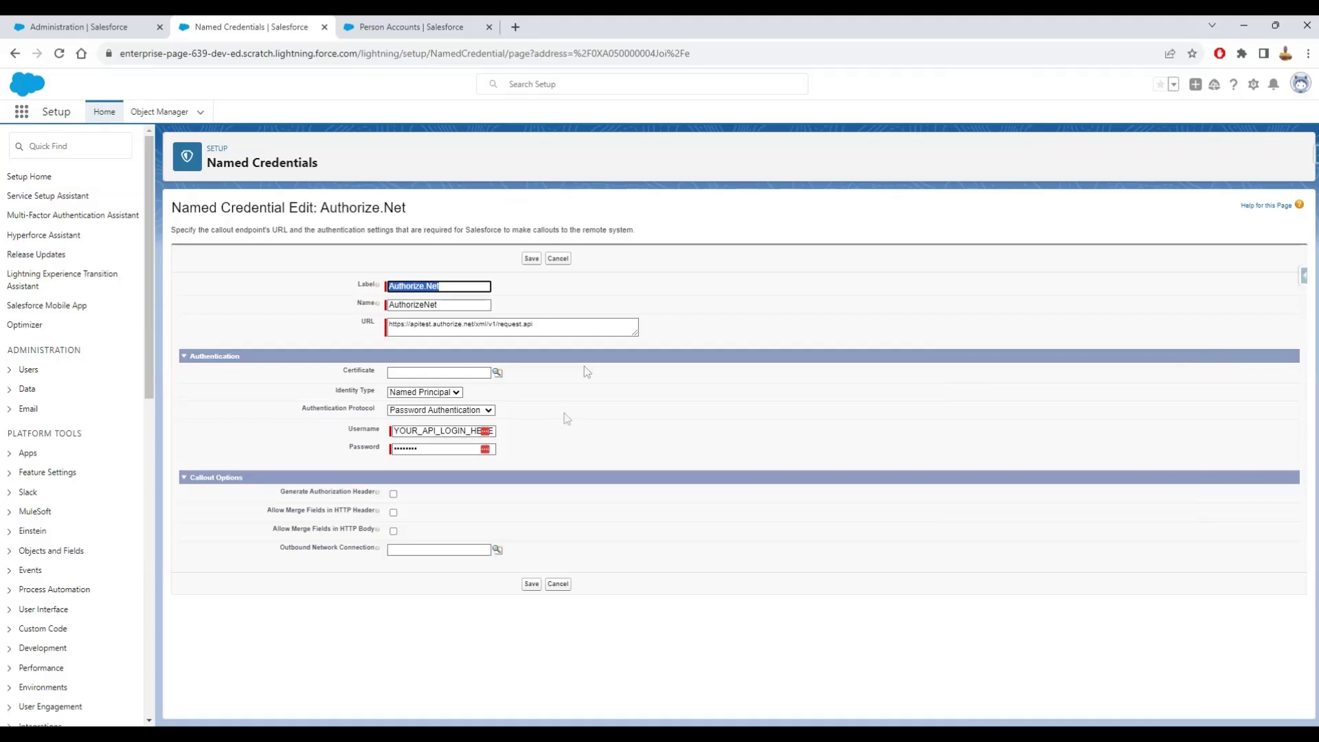
- Trace AuthorizeNetPGateway through AuthorizeNetPGProvider to the AuthorizeNetAdapter Apex class
click(79, 26)
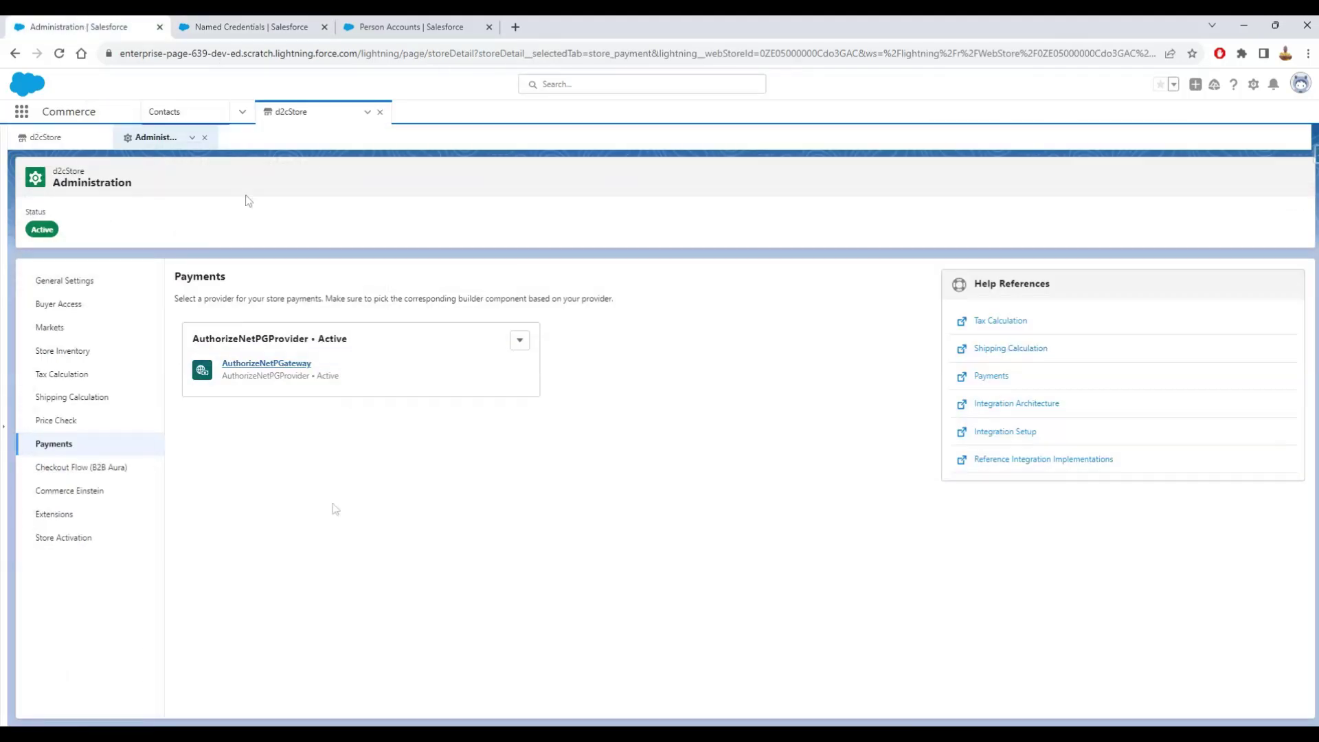
click(272, 369)
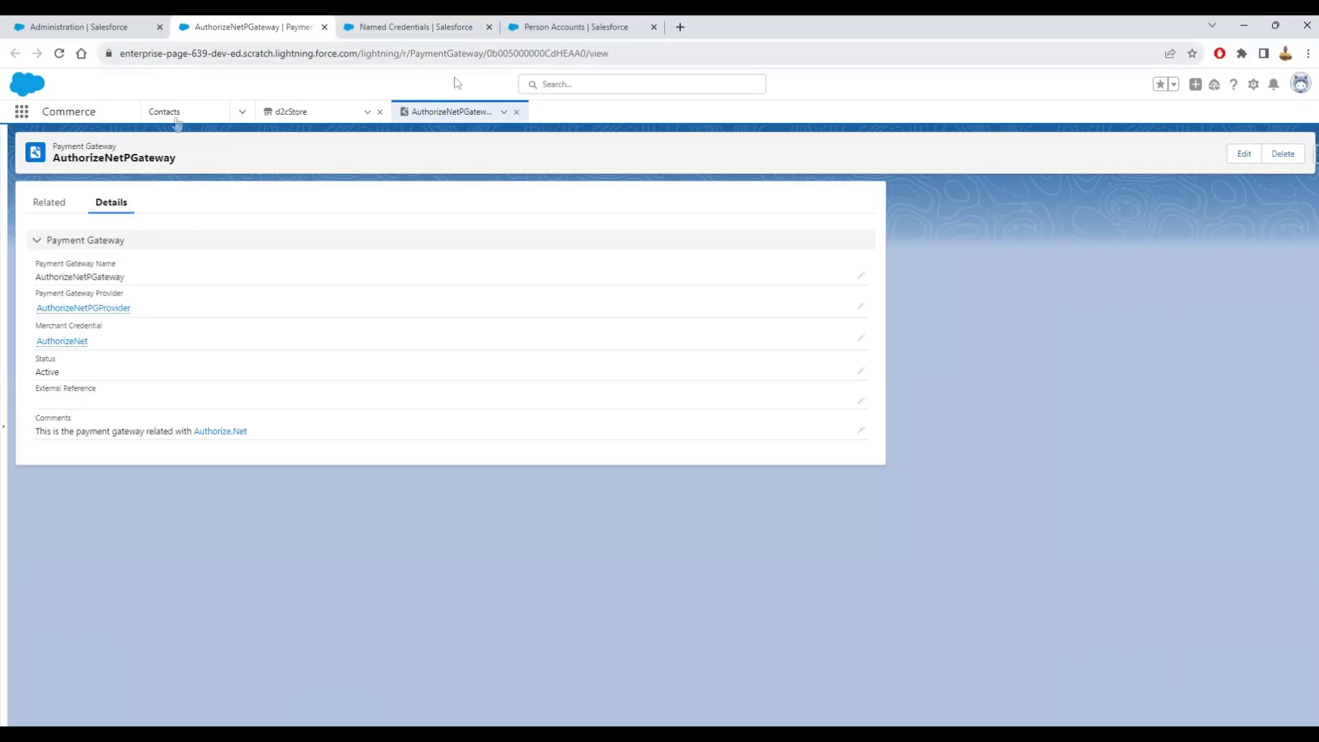
click(62, 308)
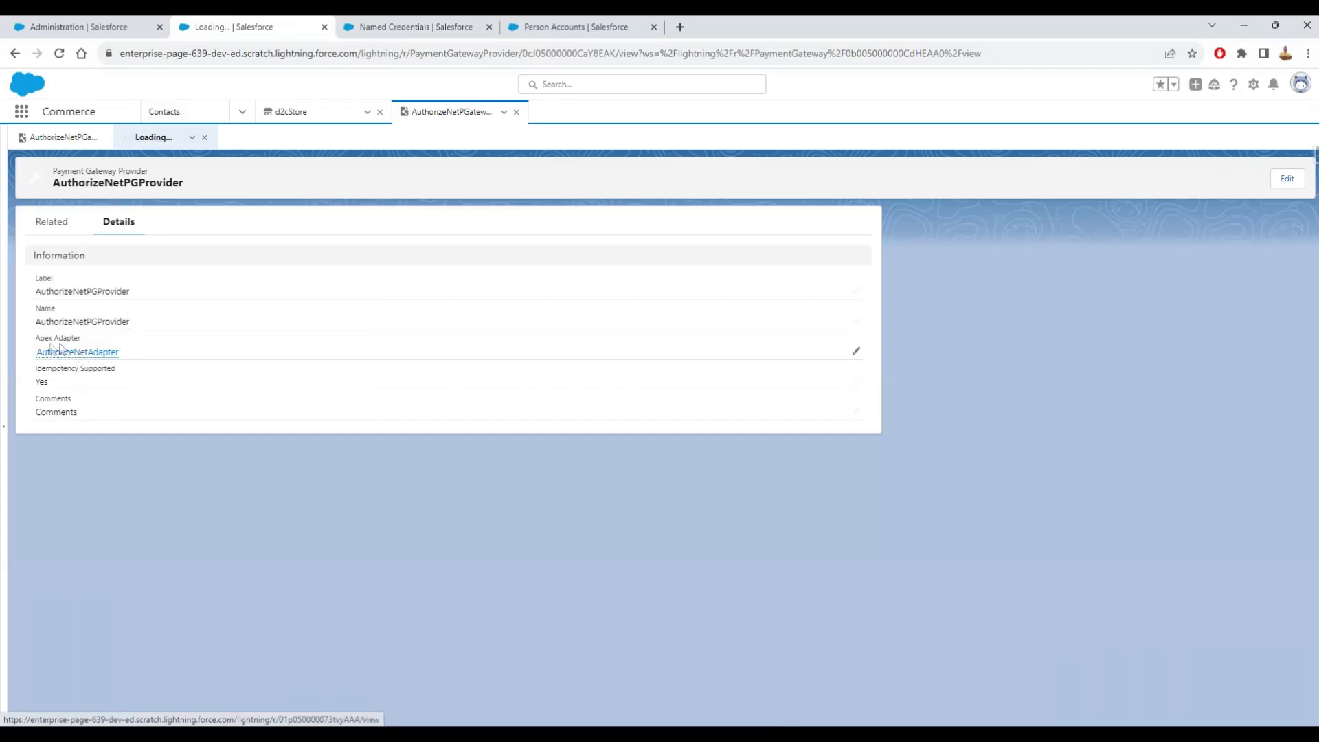
click(68, 353)
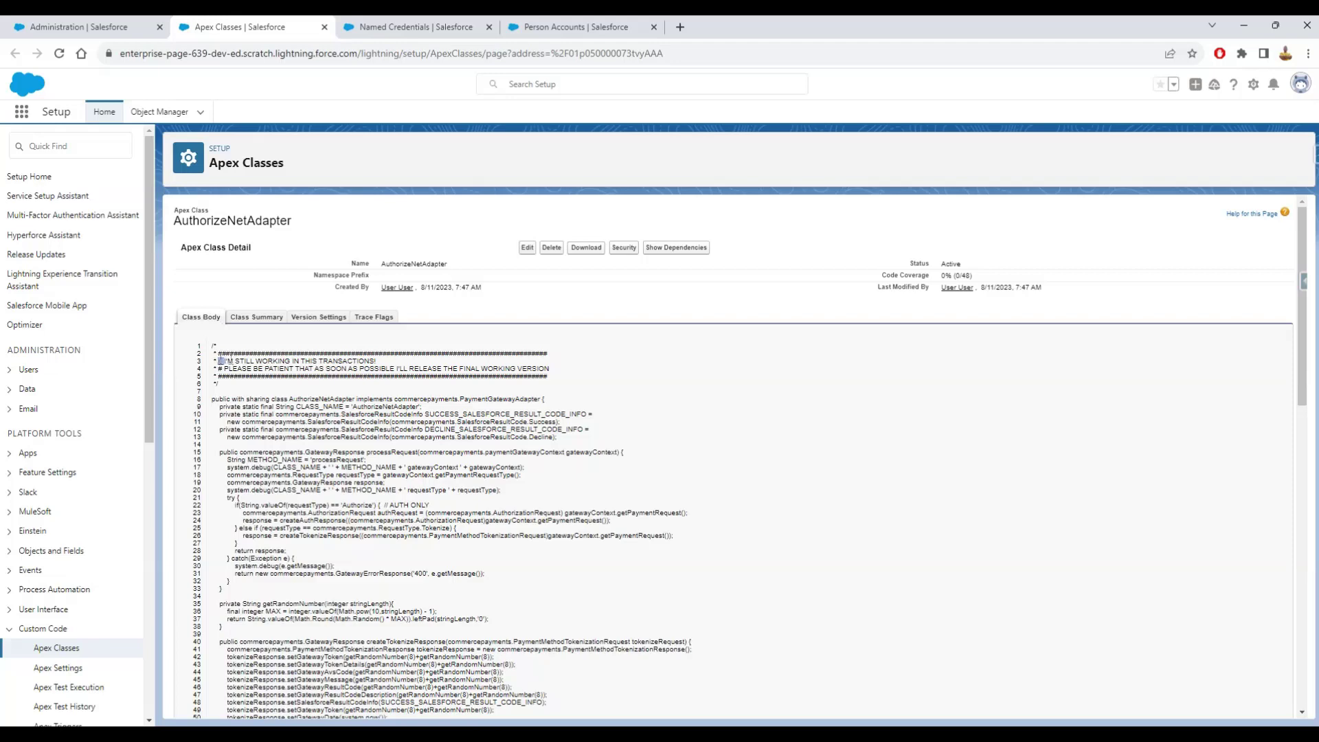
- Review the AuthorizeNetAdapter code and its work-in-progress comment, then return to Payments
drag(220, 361, 389, 364)
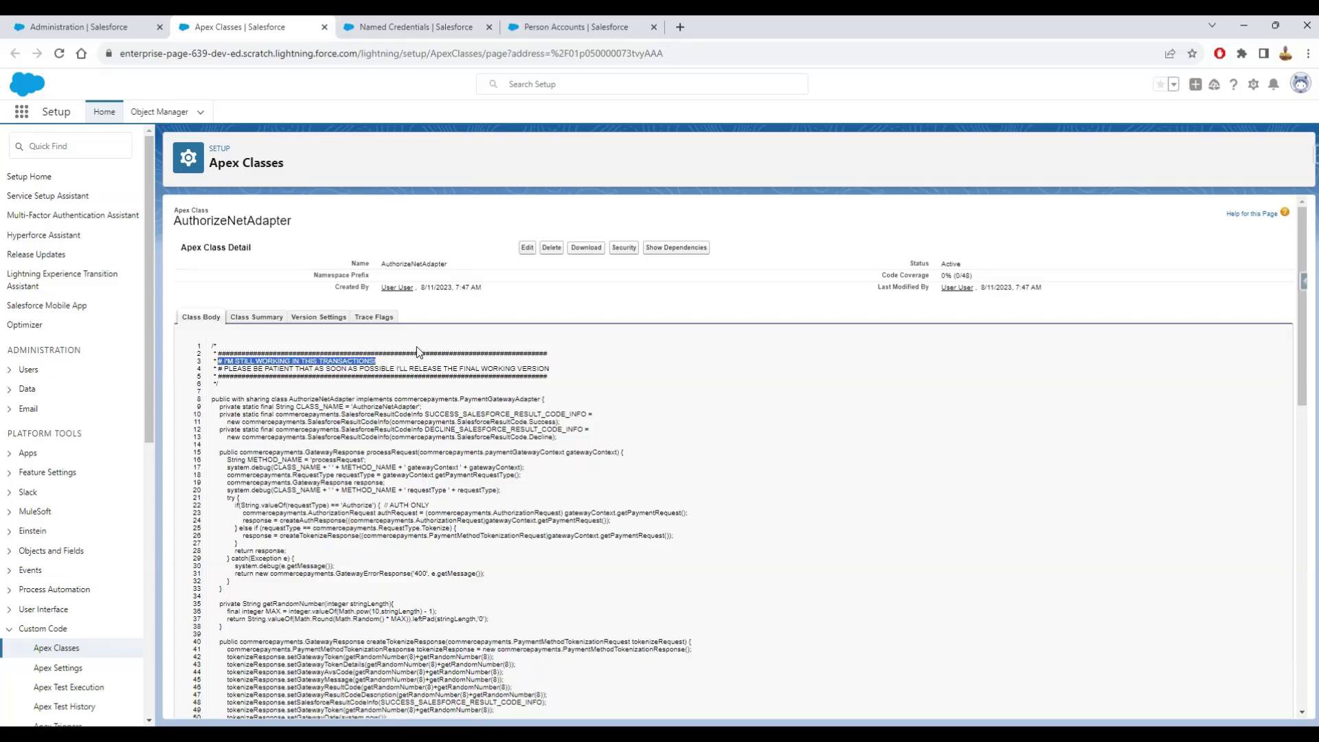
scroll(417, 352, down, 8)
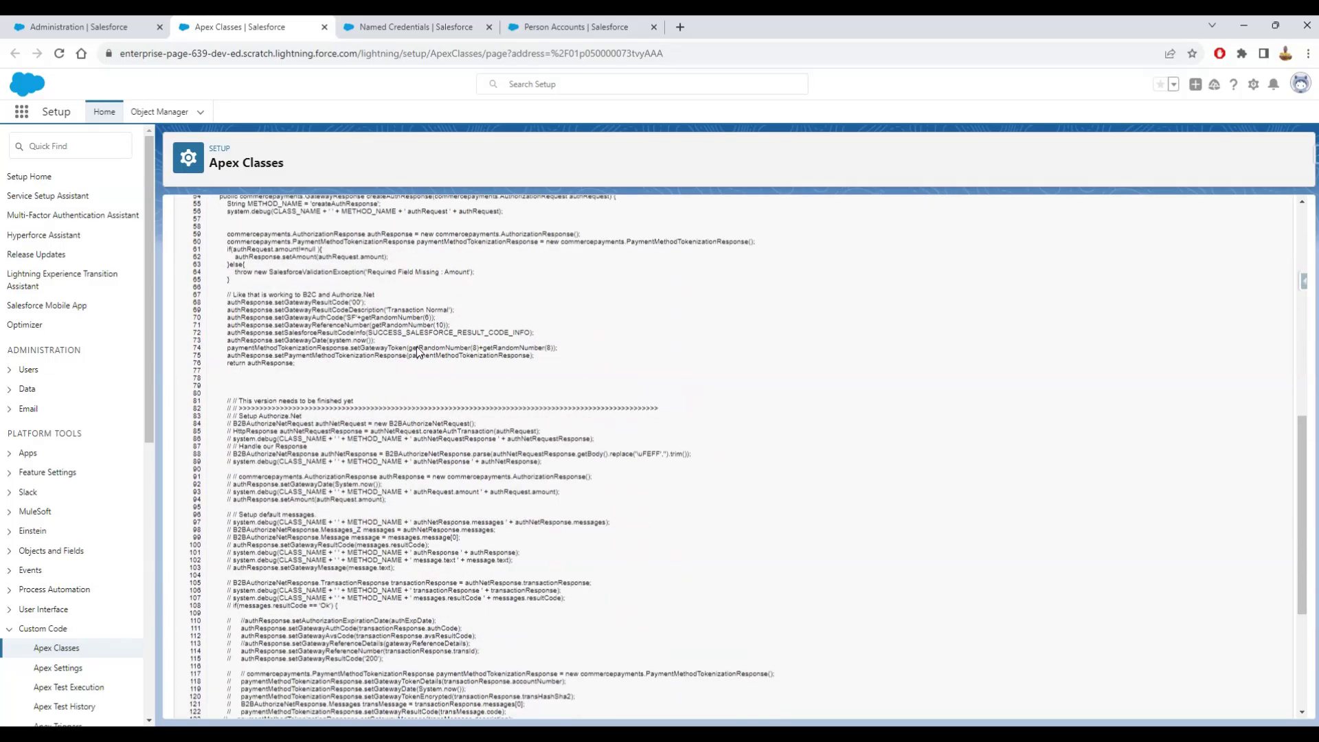
scroll(416, 347, down, 5)
scroll(416, 347, up, 12)
scroll(416, 347, down, 1)
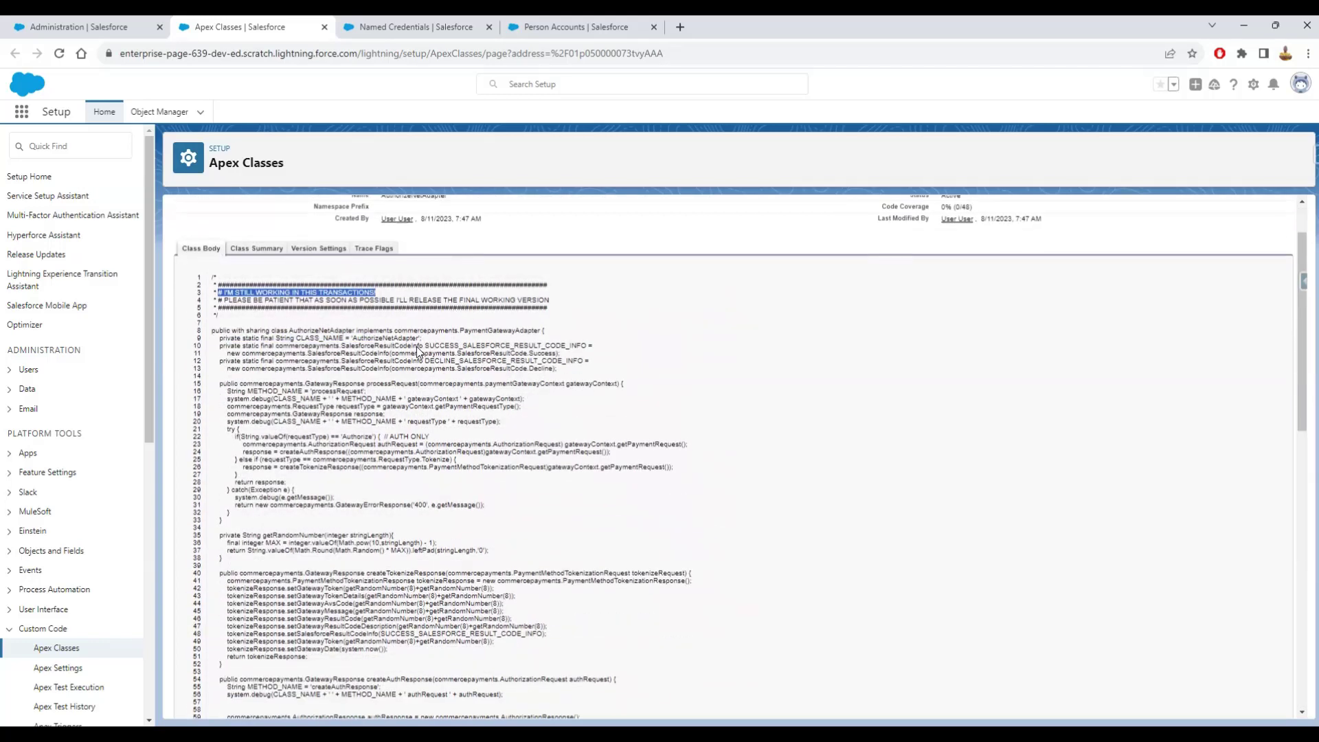
scroll(416, 346, up, 2)
click(89, 27)
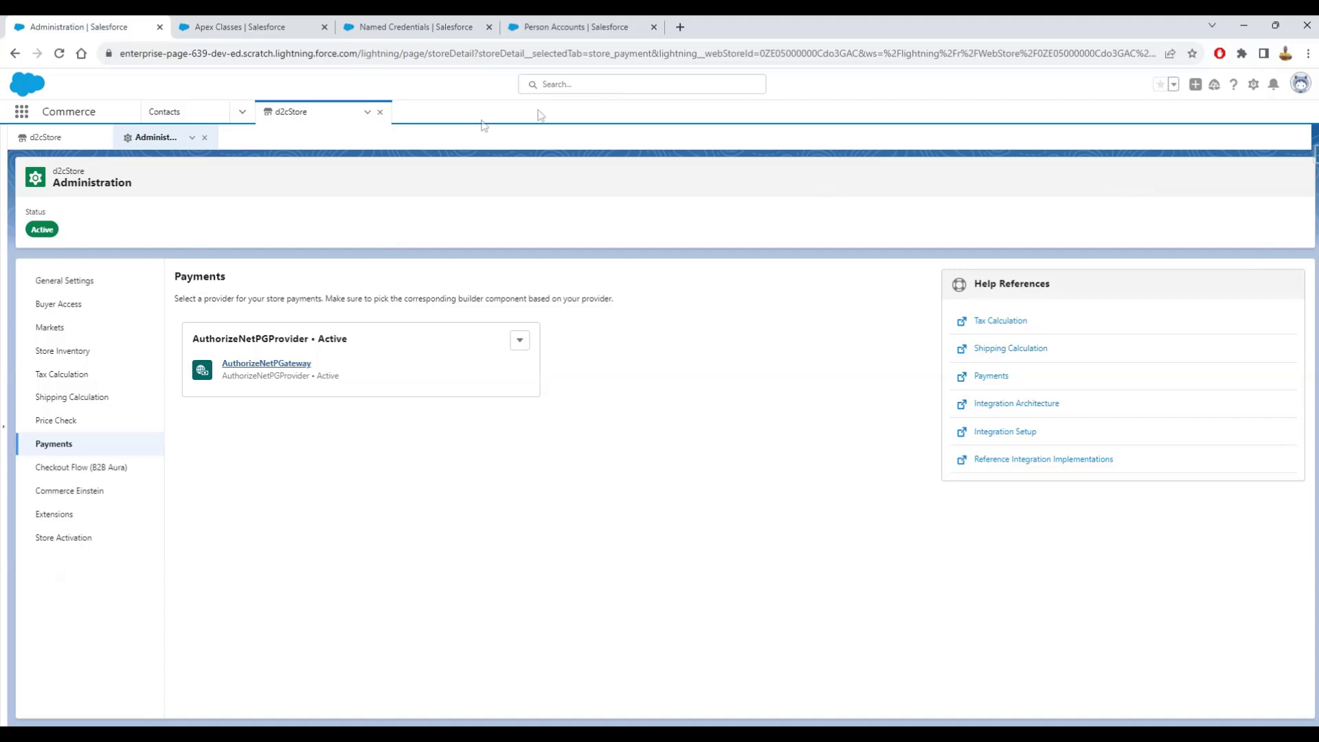
- Open the test buyer's contact from Recently Viewed and log in to Experience as that user
click(381, 112)
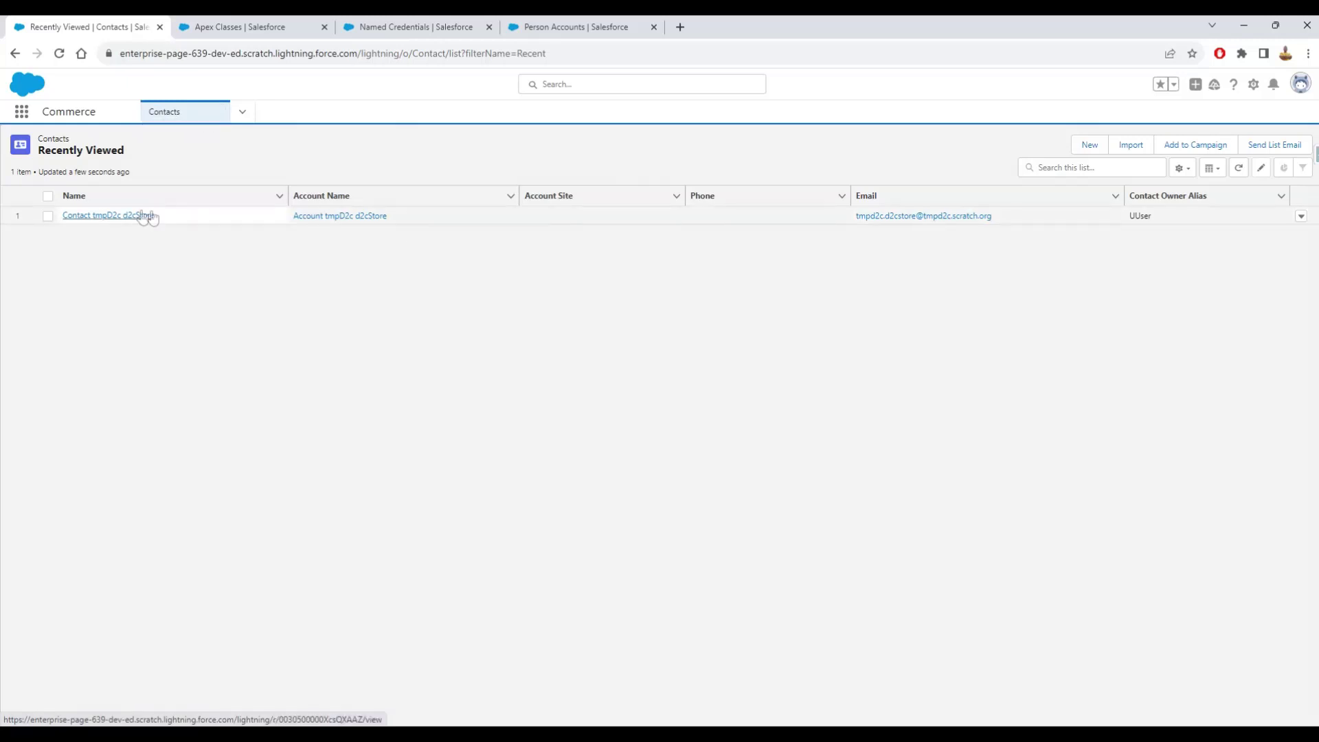
click(110, 217)
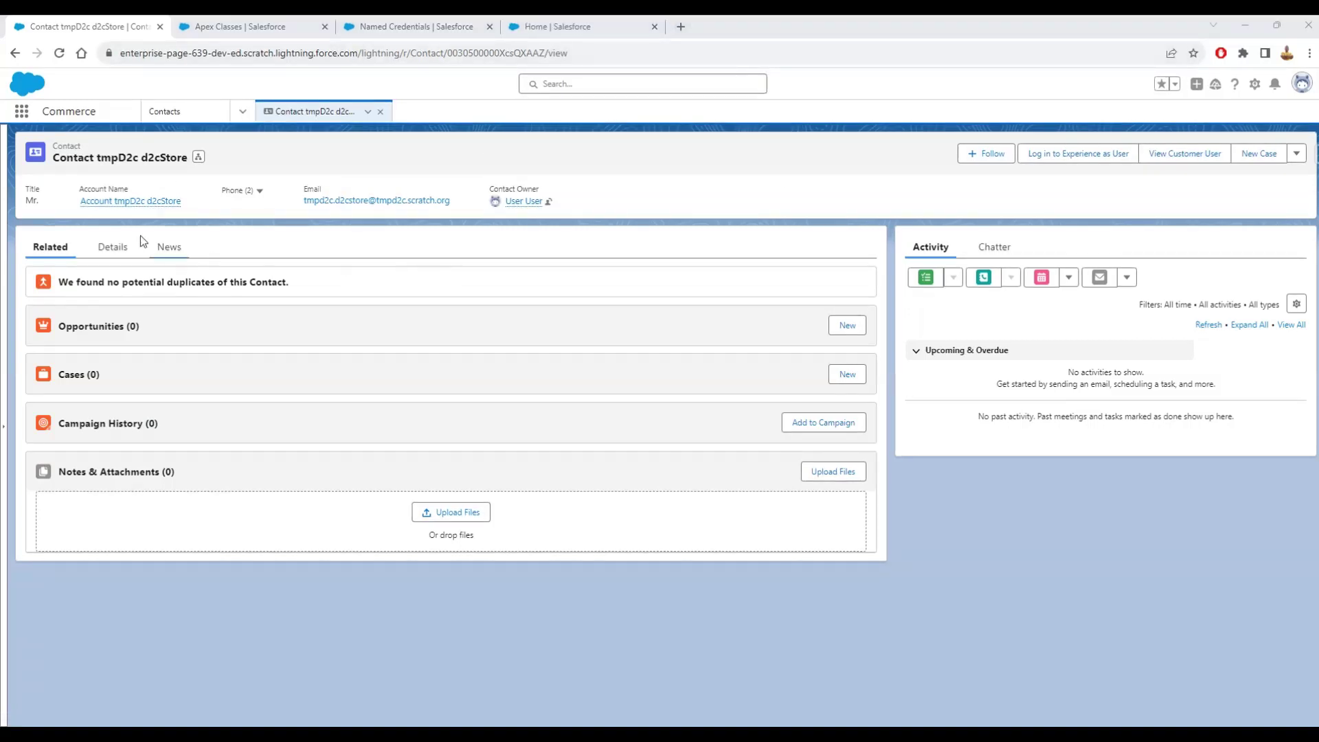
click(1076, 162)
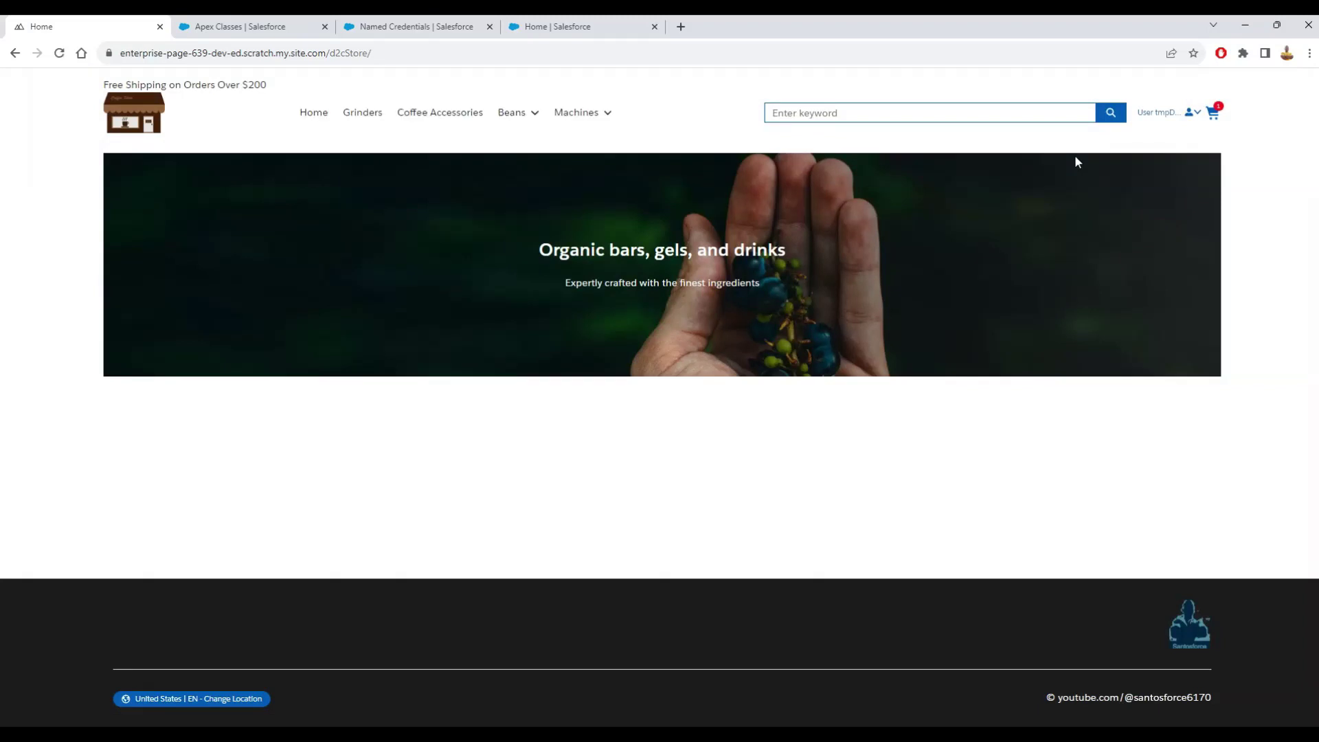
- Add the Costa Rican Decaf Roast Bean Bag from Beans > Medium to the cart; choose Purchase Order payment
click(363, 114)
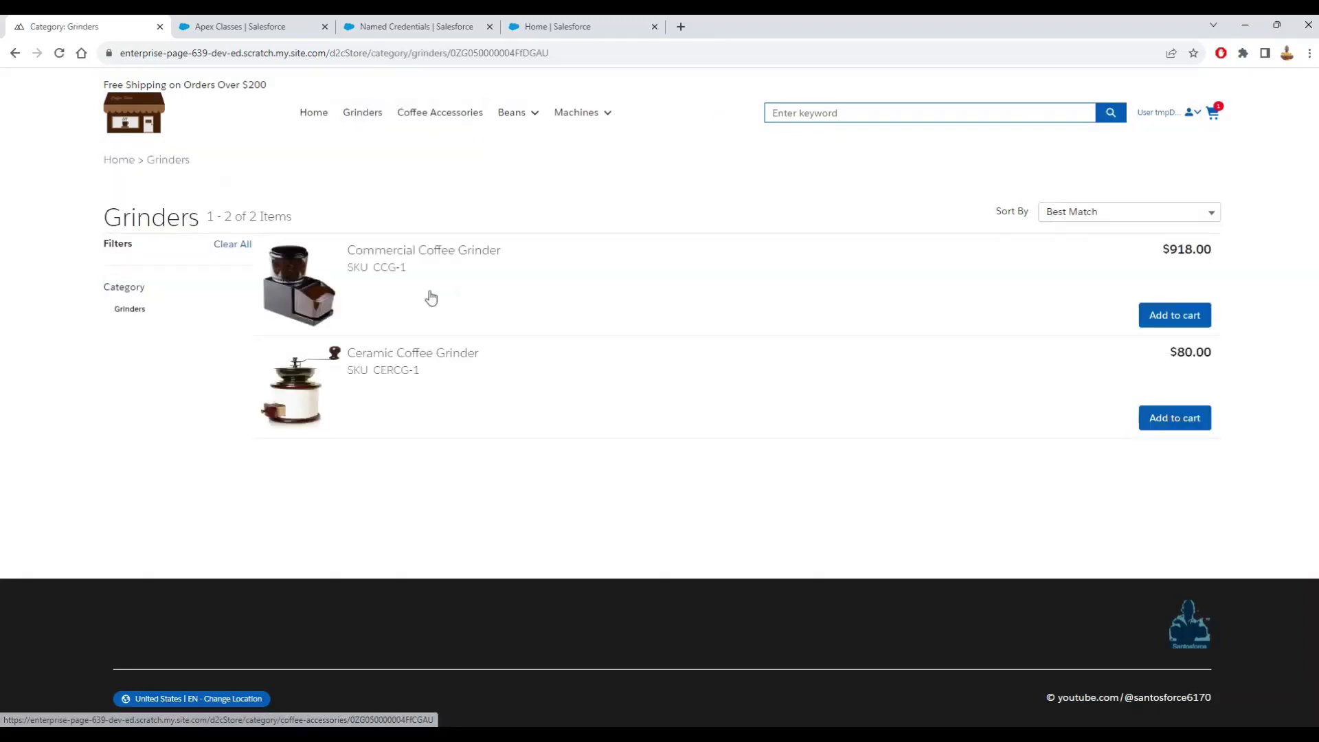
click(432, 126)
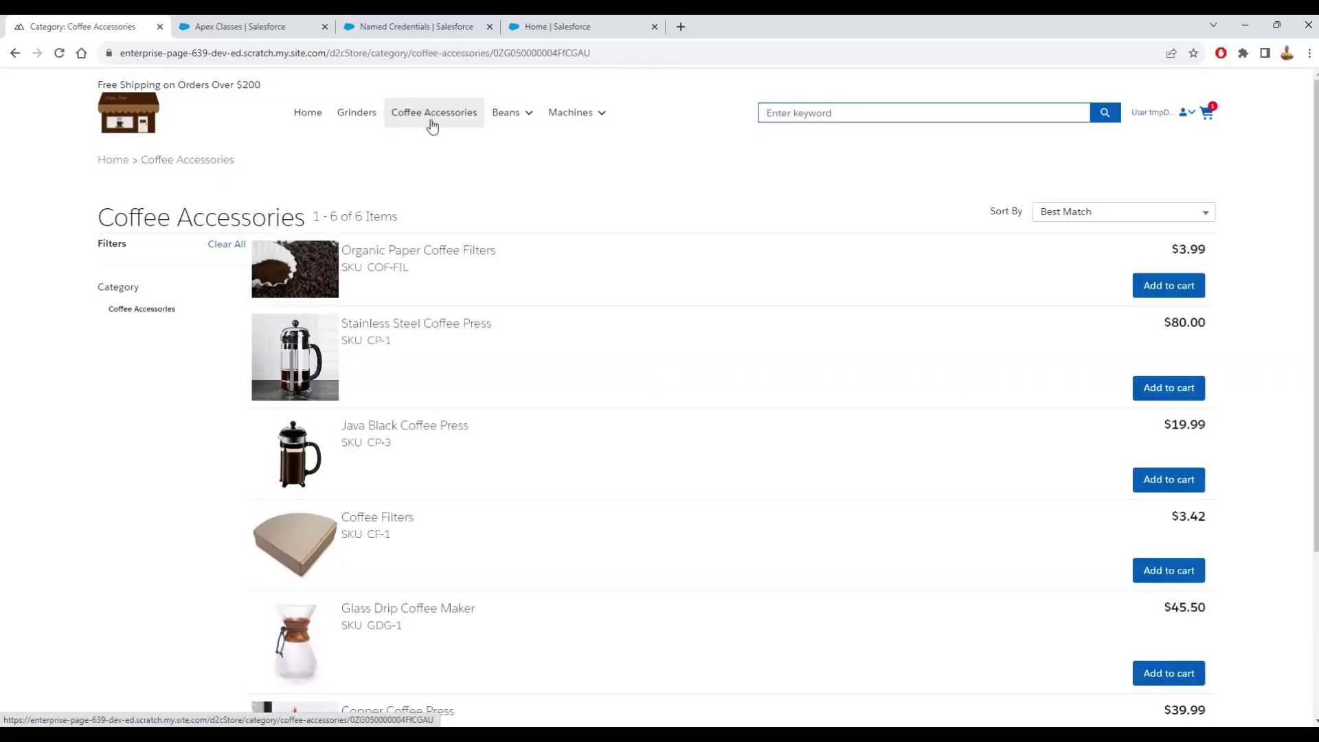
click(514, 120)
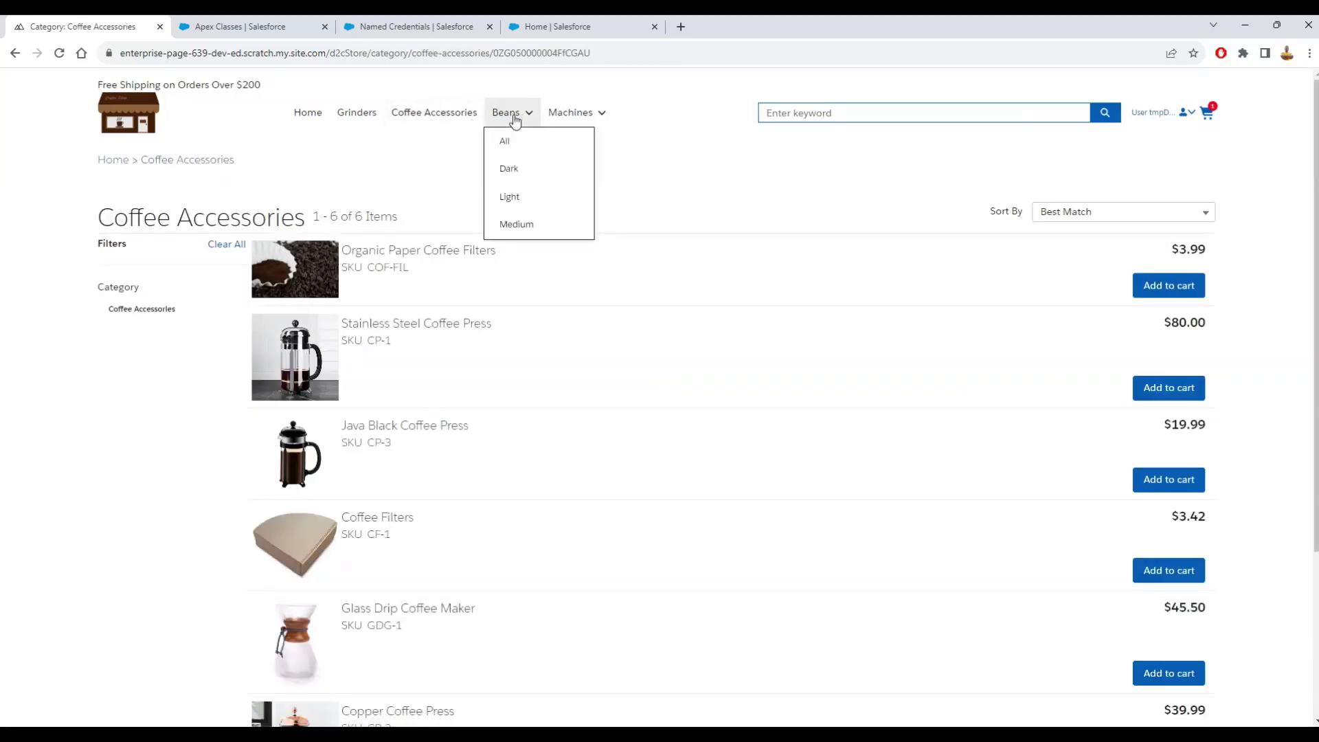
click(504, 224)
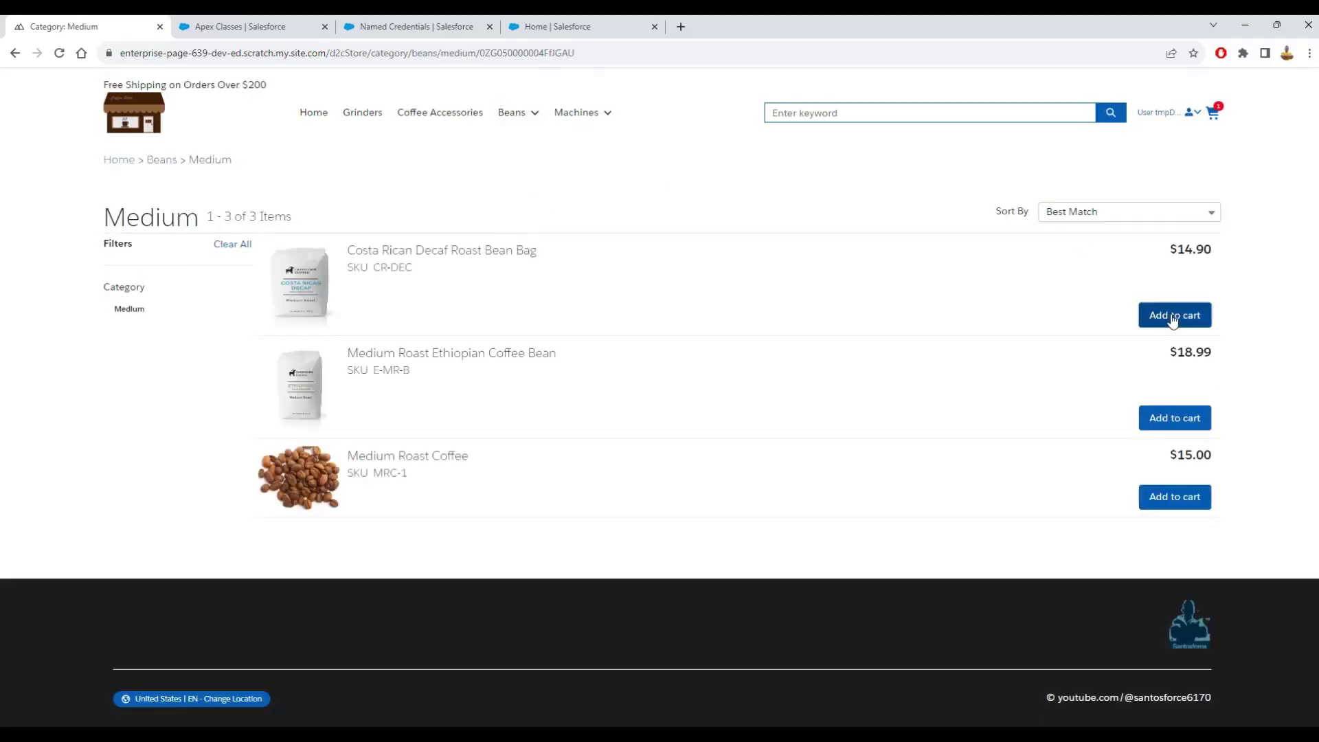
click(1174, 316)
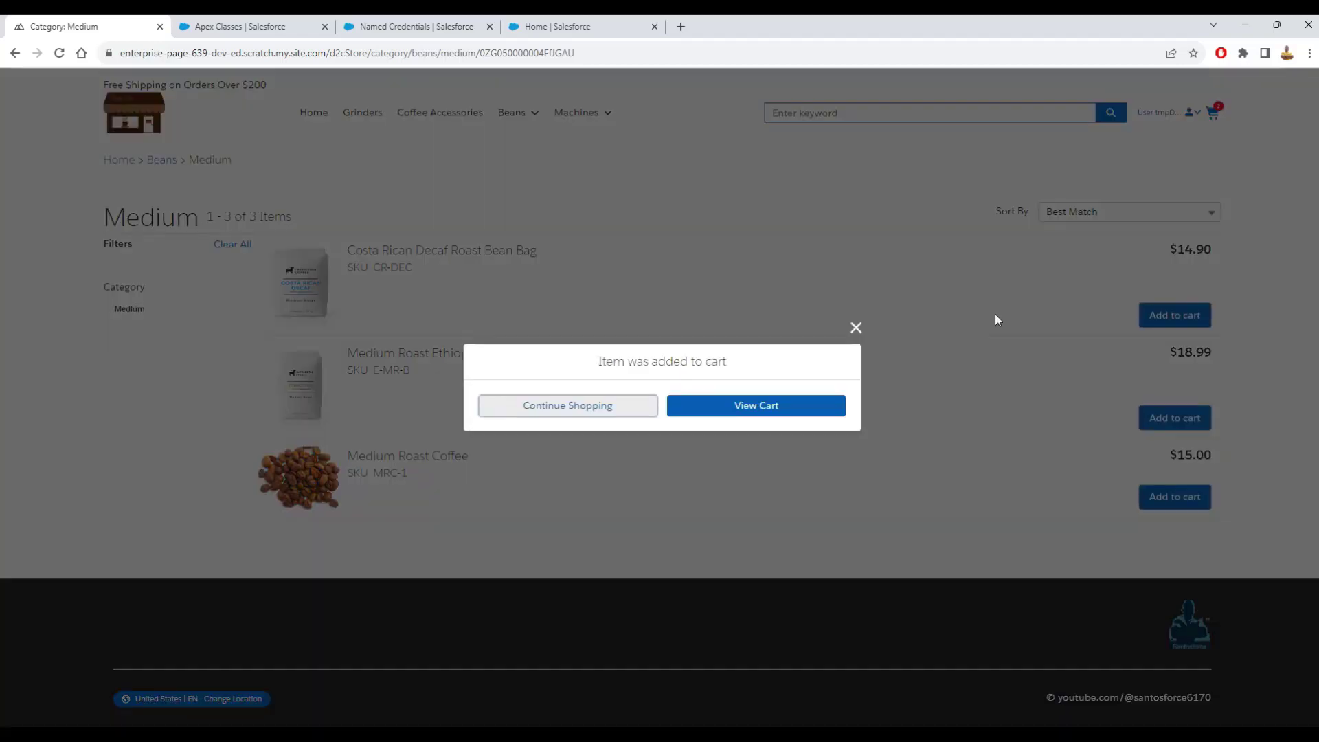
click(598, 411)
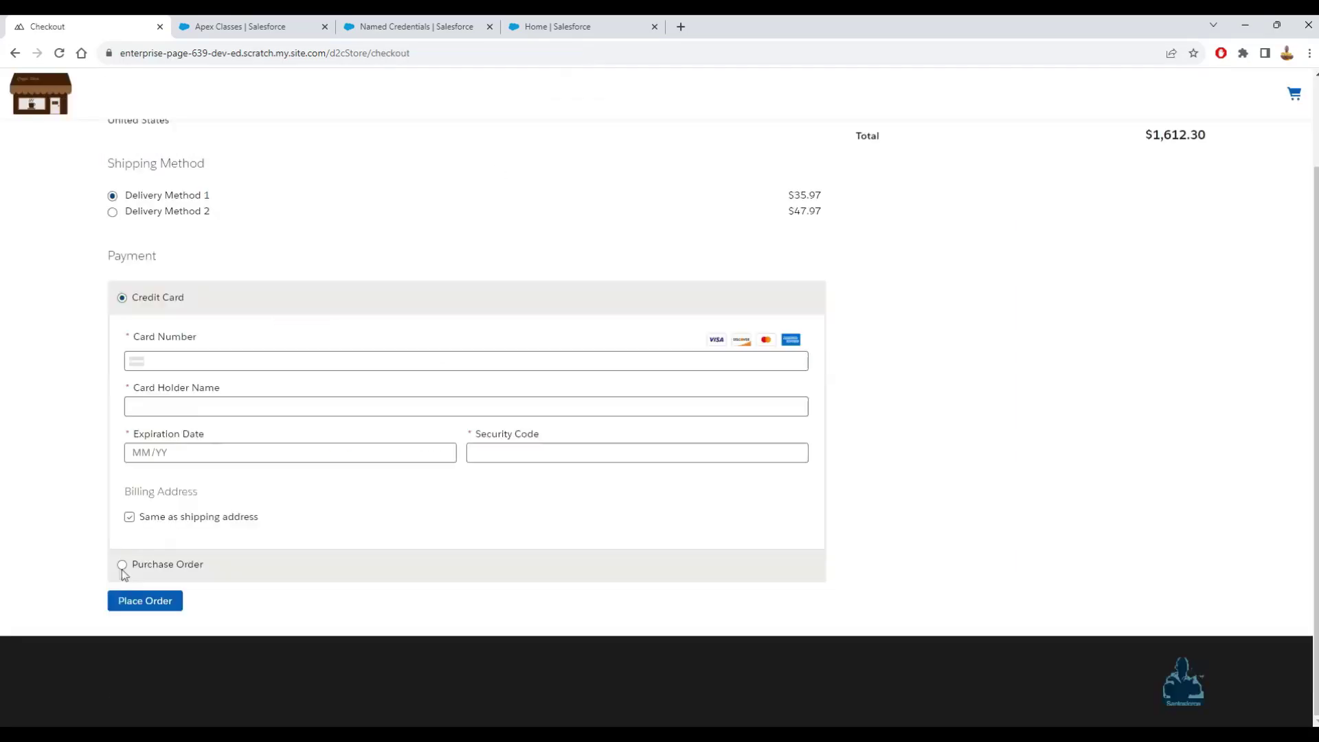
click(123, 567)
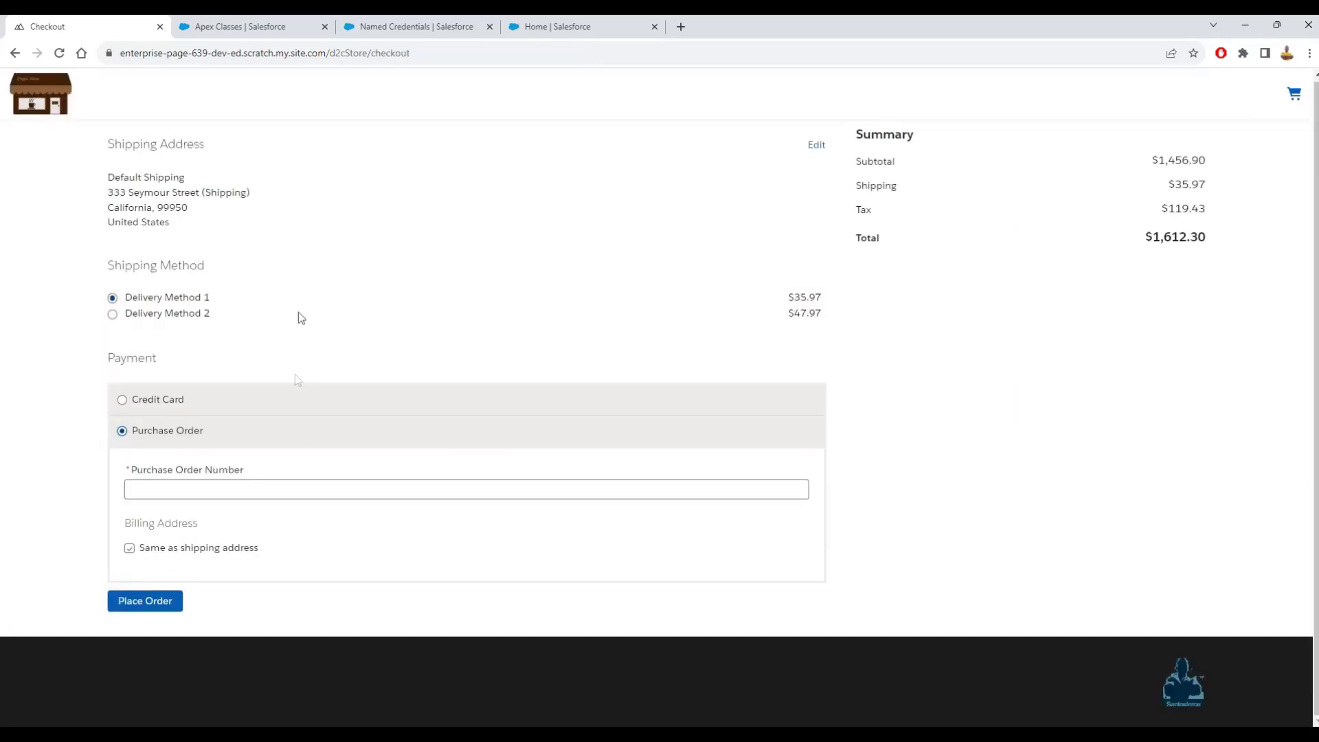
- Fill in purchase order number 2023, keep Delivery Method 1, and place the order
click(281, 486)
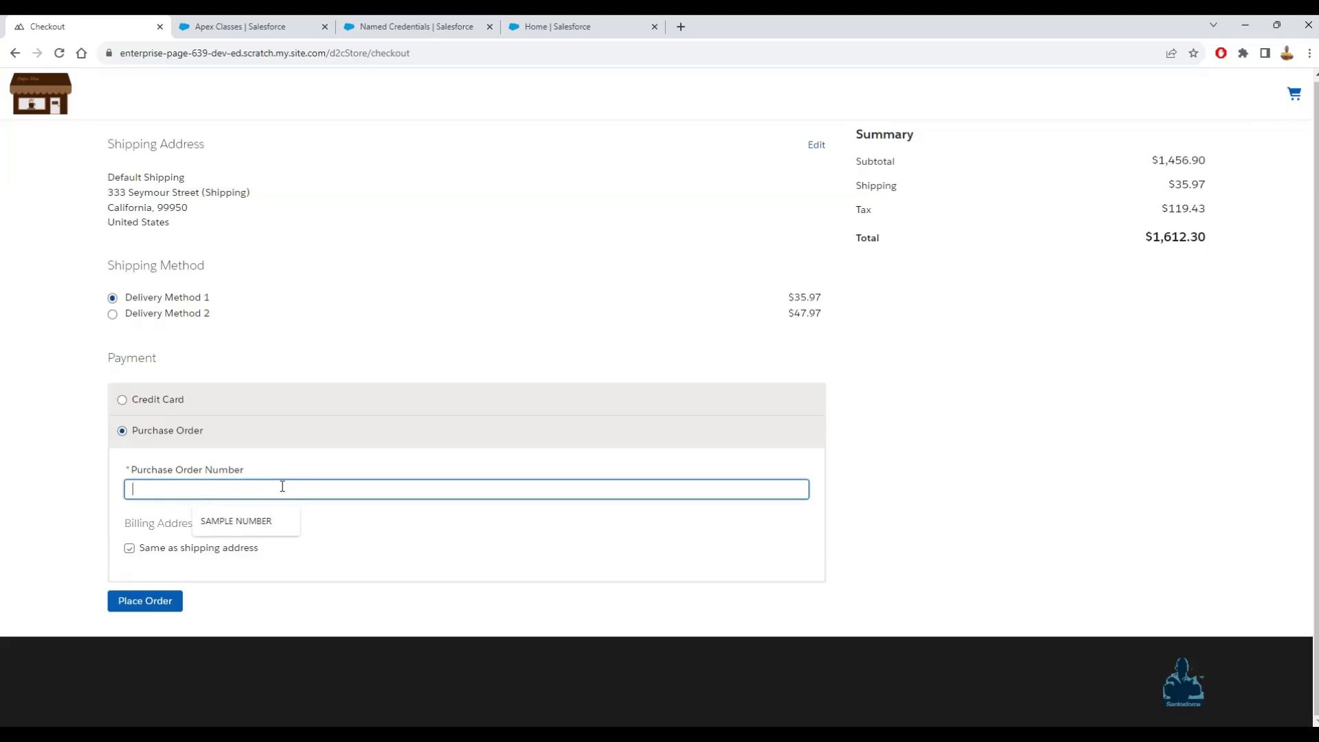
click(266, 520)
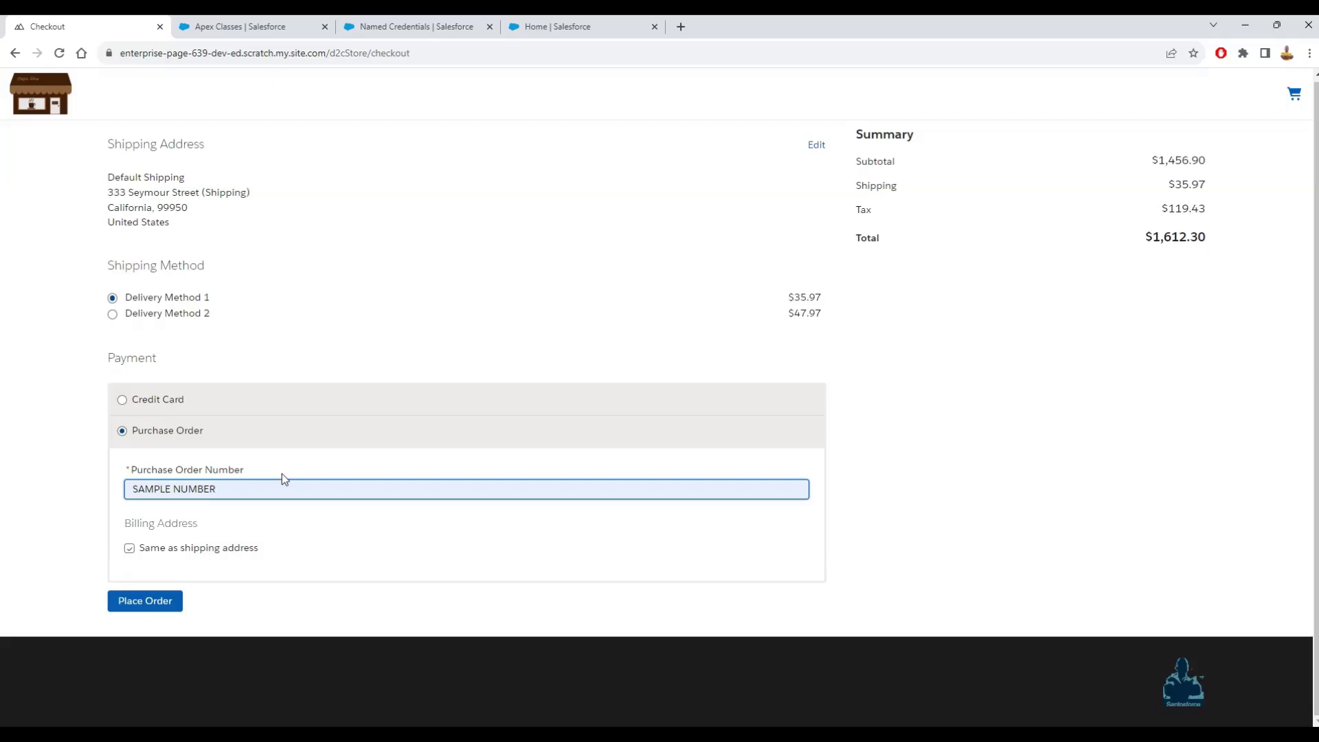
text(20230814)
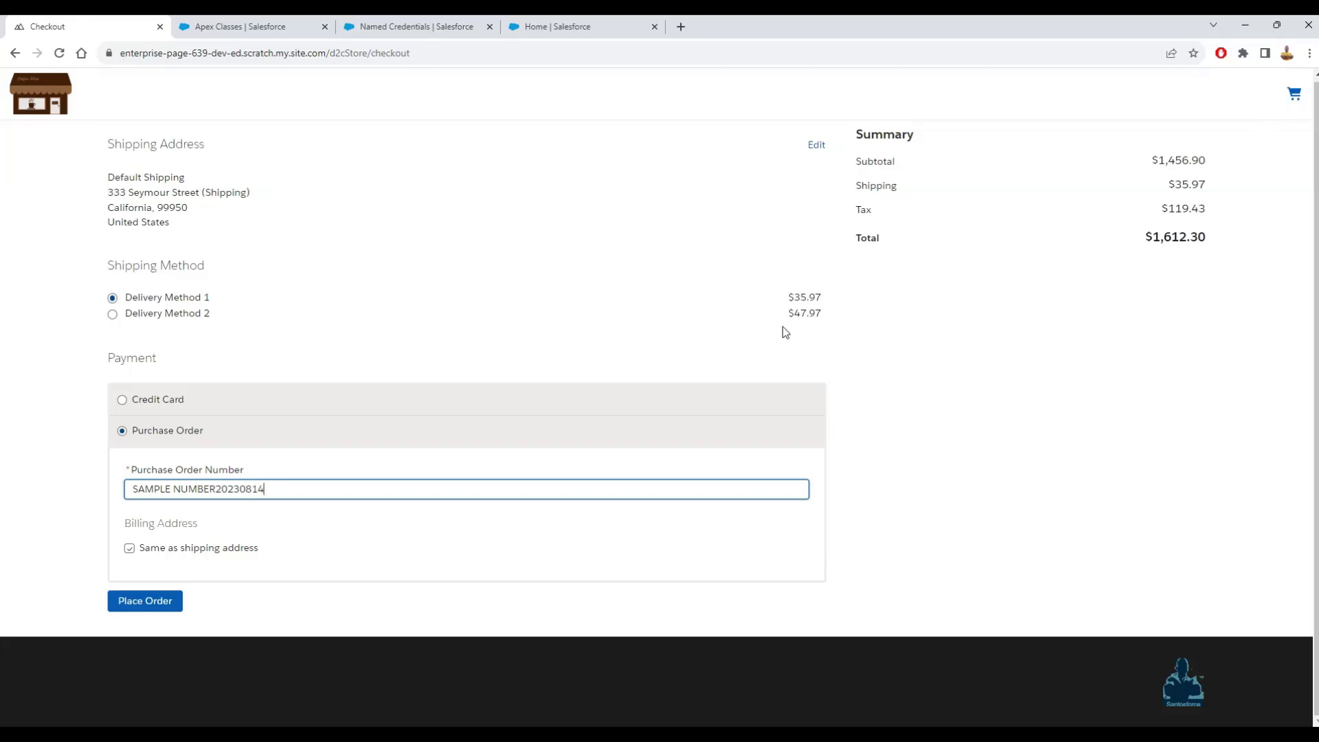
scroll(687, 309, up, 1)
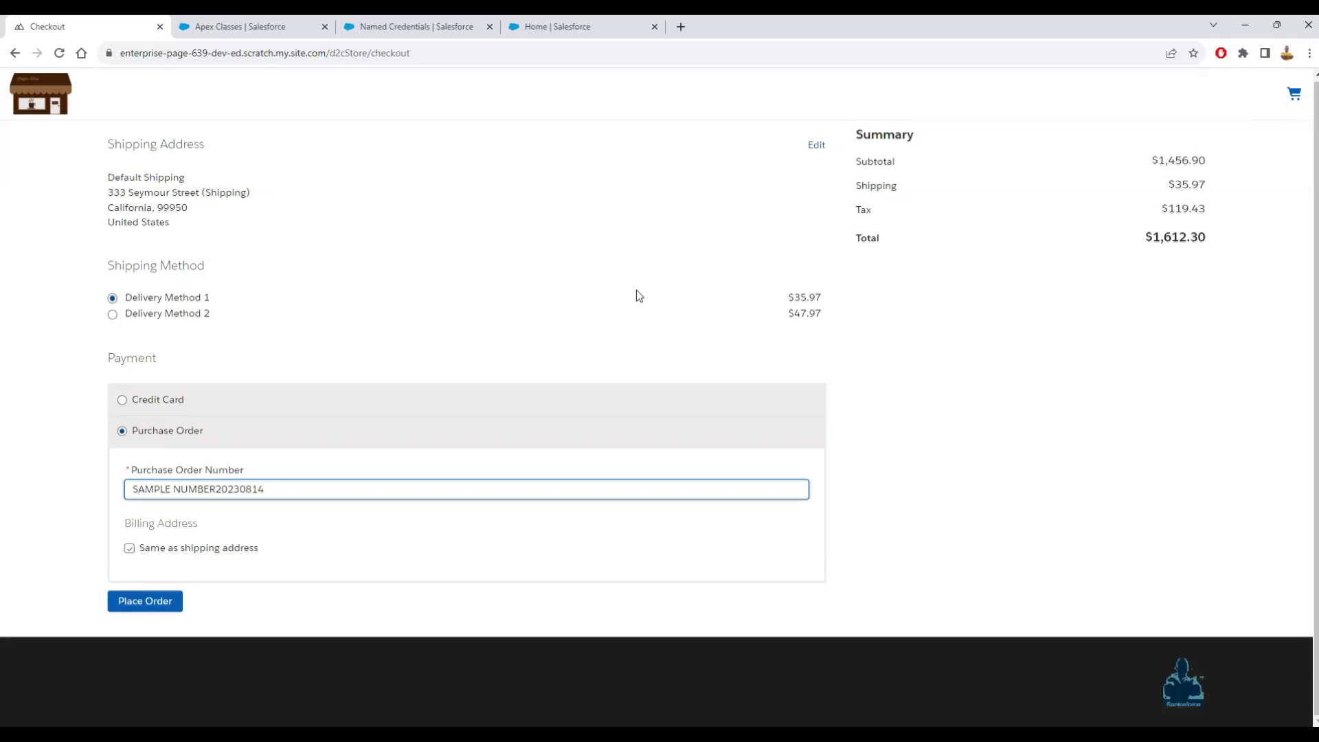
click(168, 316)
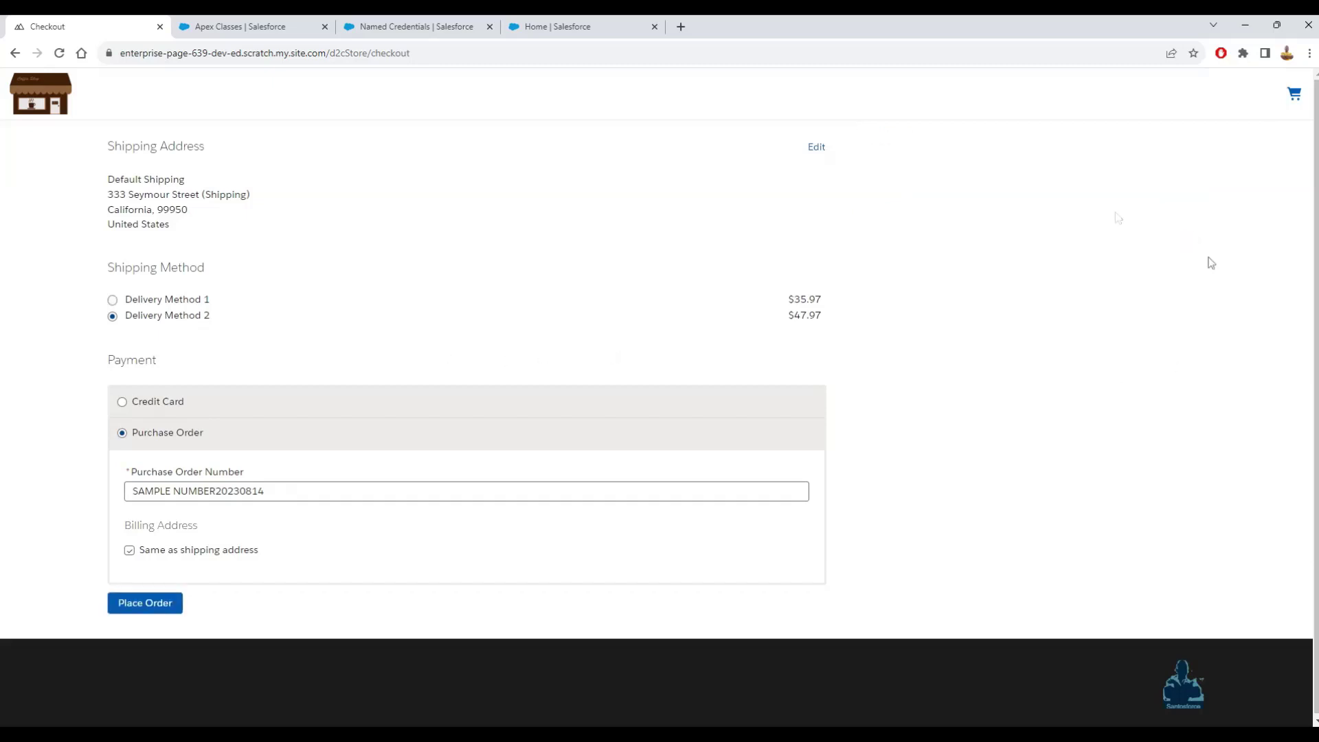
click(112, 301)
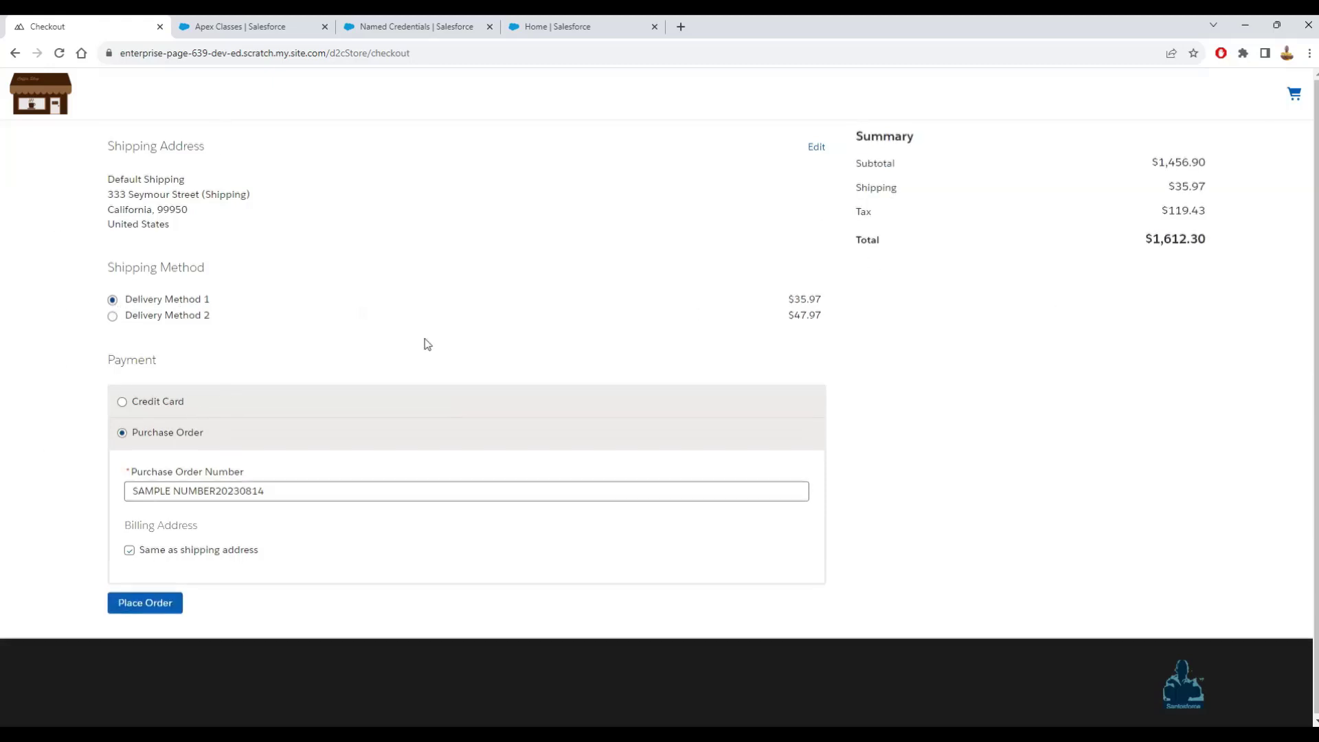
click(162, 607)
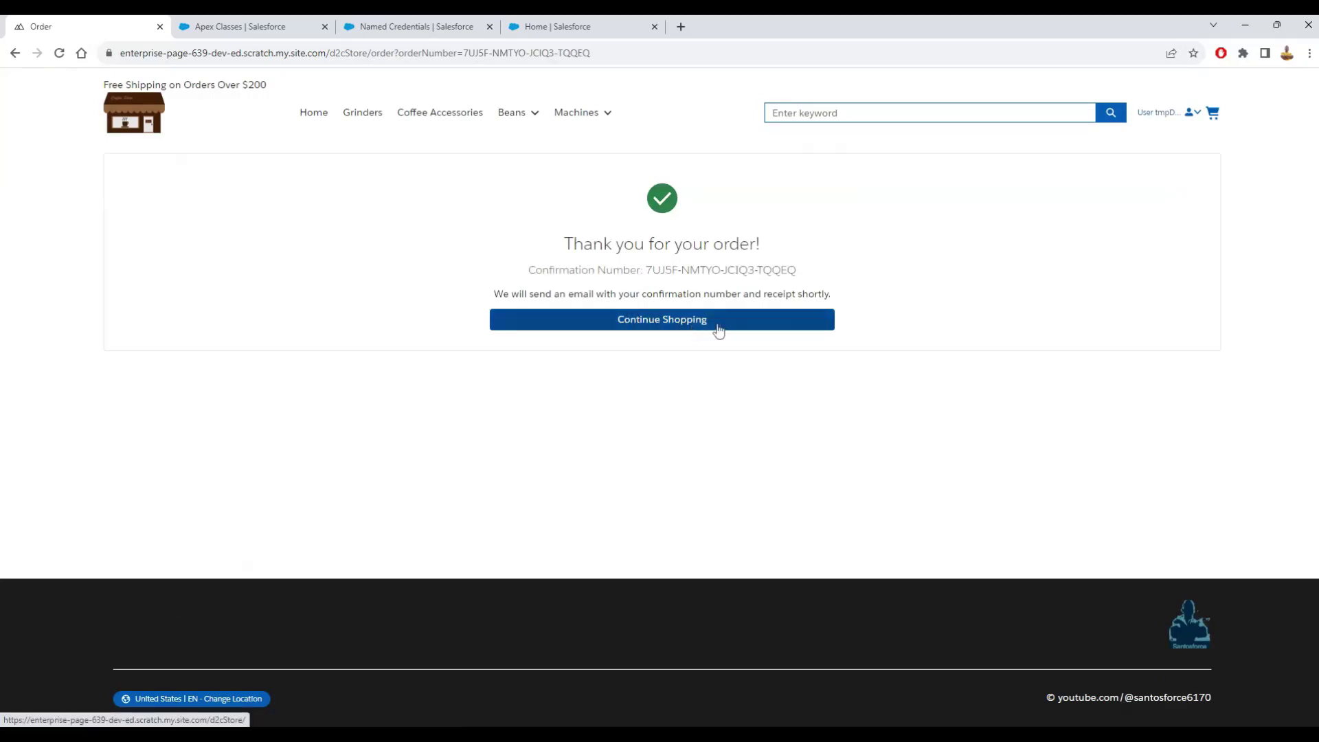
- View the new order in the user menu's order history, then log out of the storefront
click(671, 331)
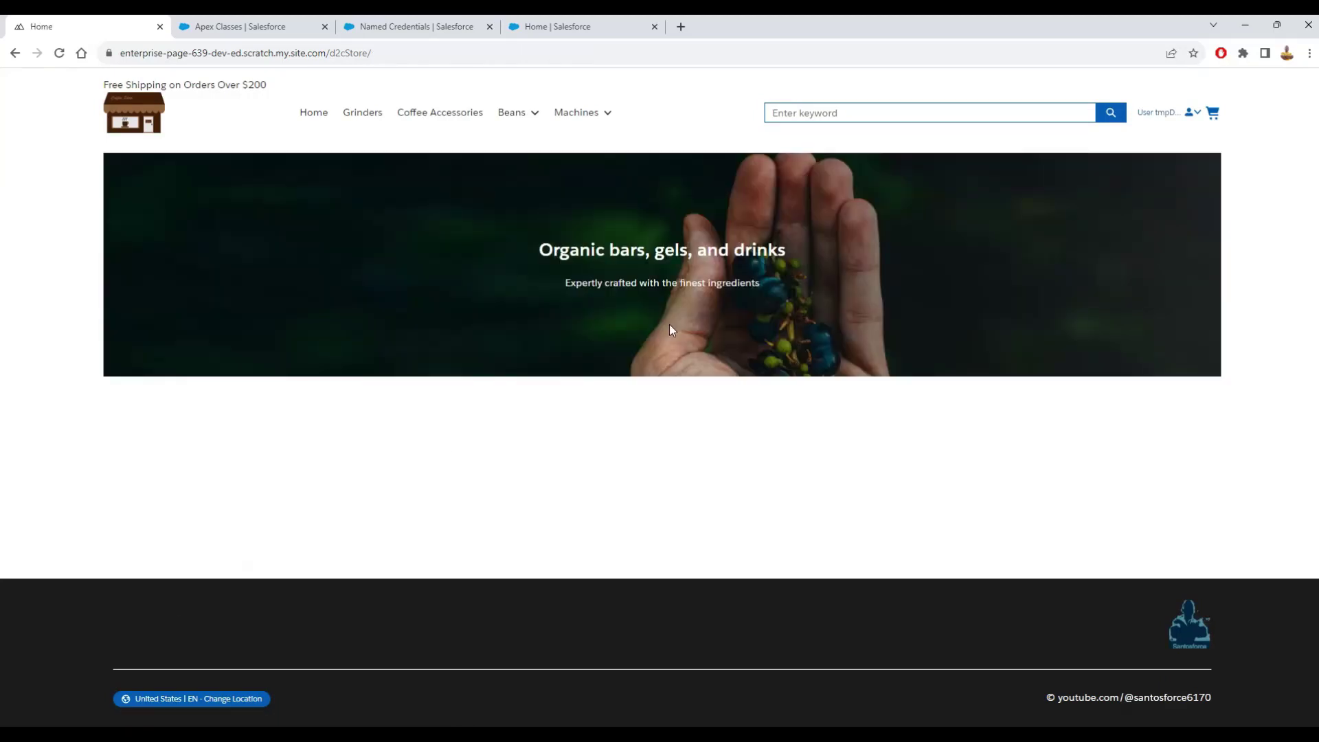
click(1198, 114)
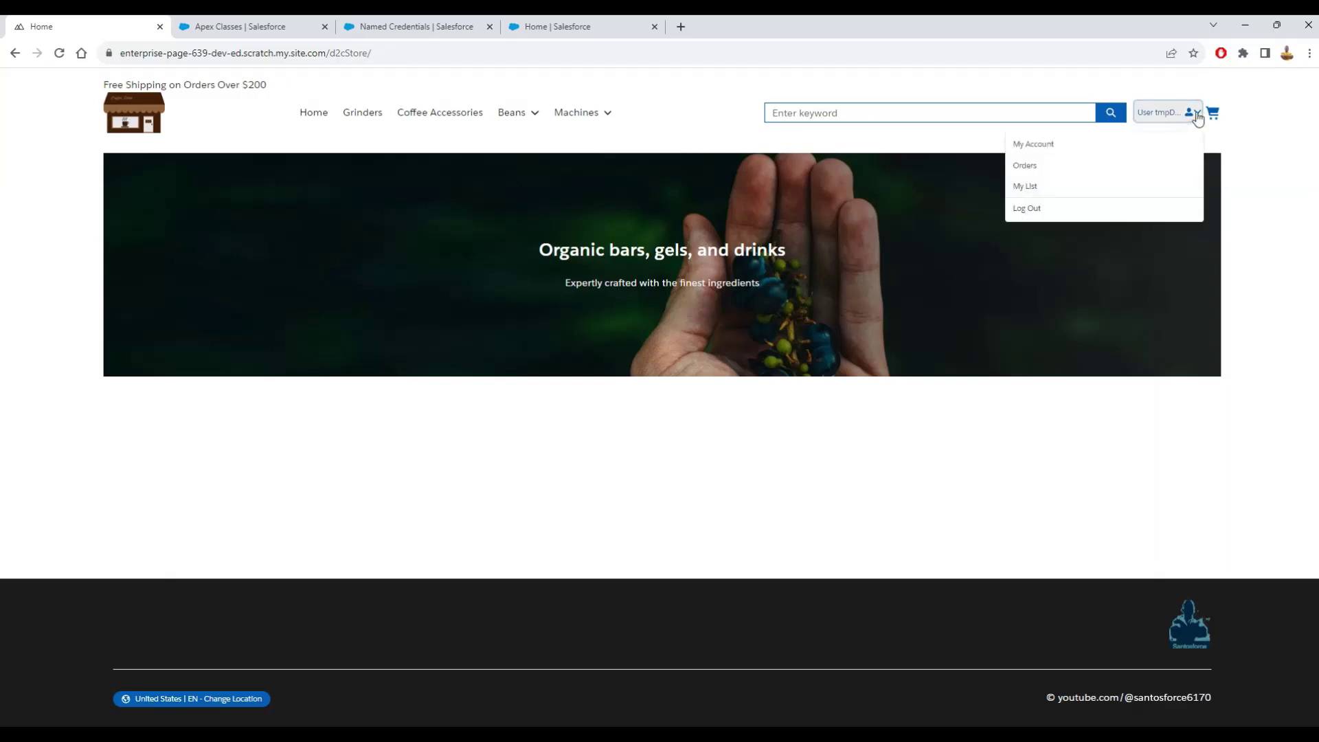
click(1029, 166)
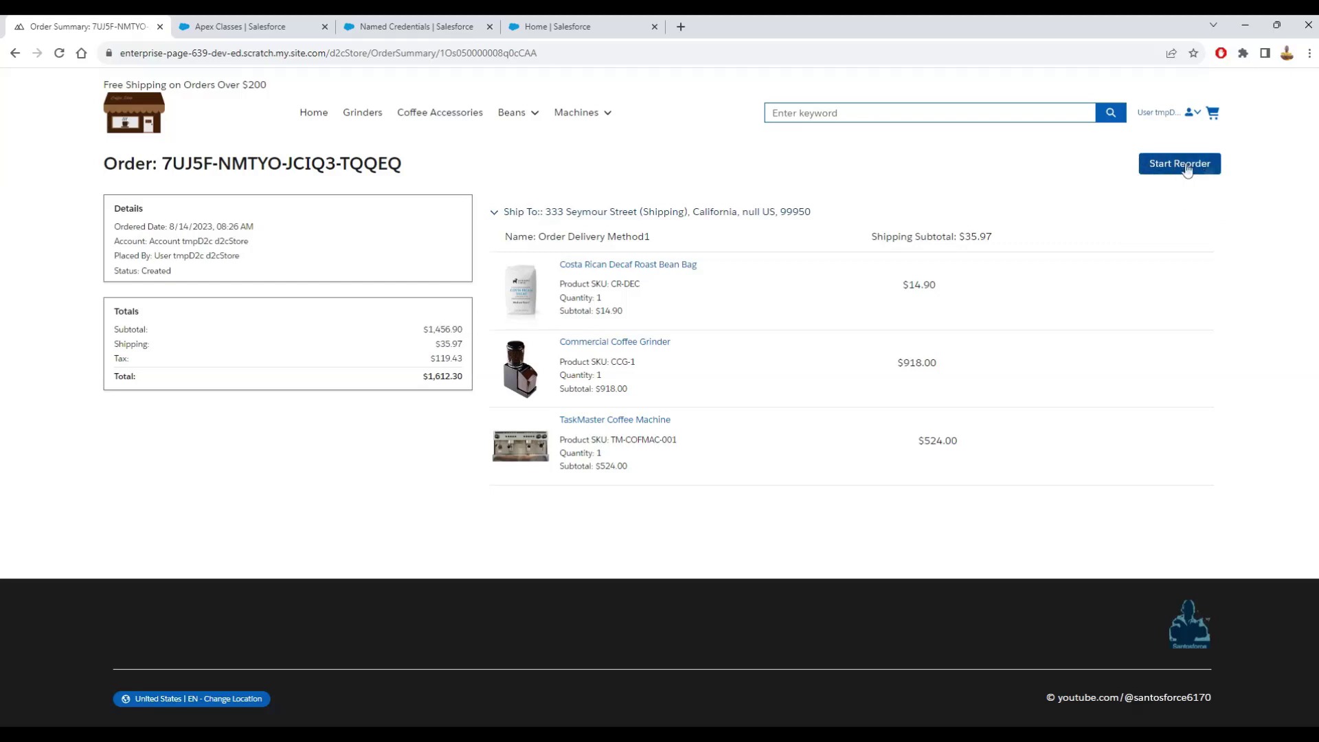
click(1191, 112)
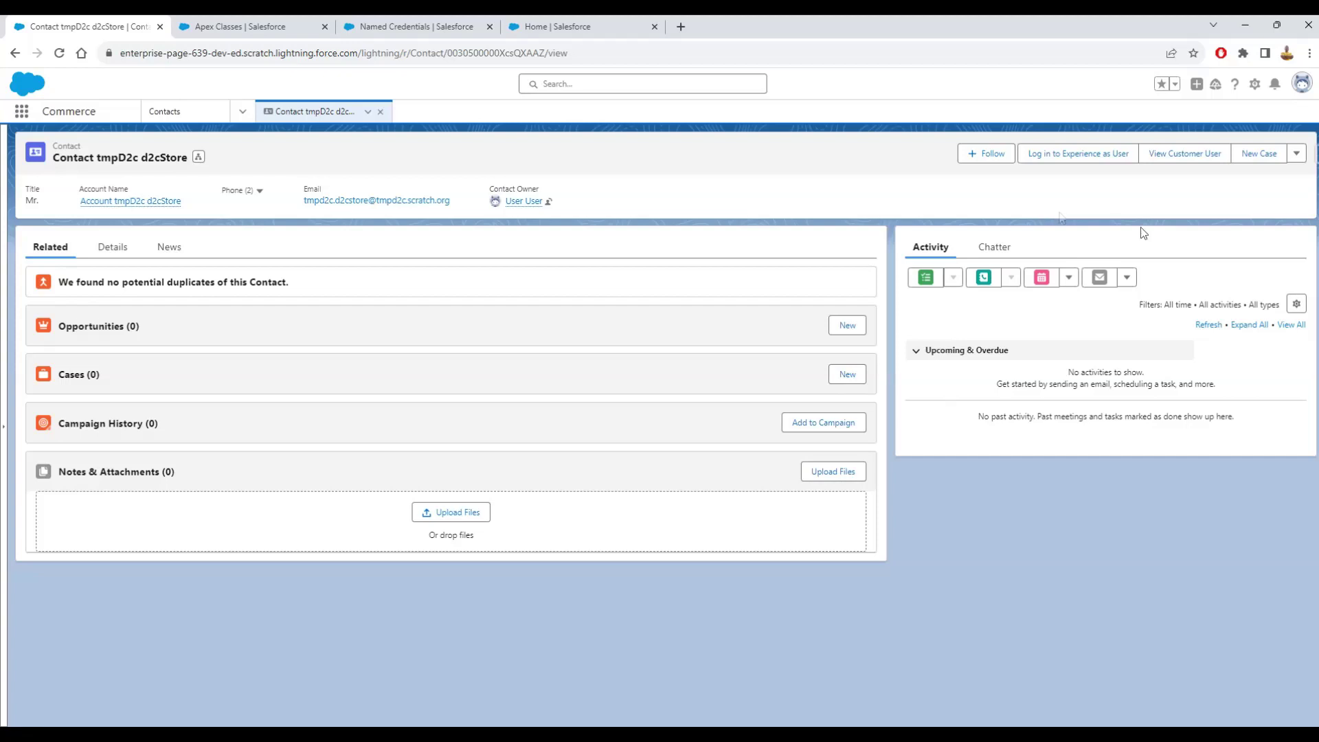
- Close the contact, go to Stores > d2cStore > Administration, and open the storefront URL
mouse_move(135, 201)
click(380, 111)
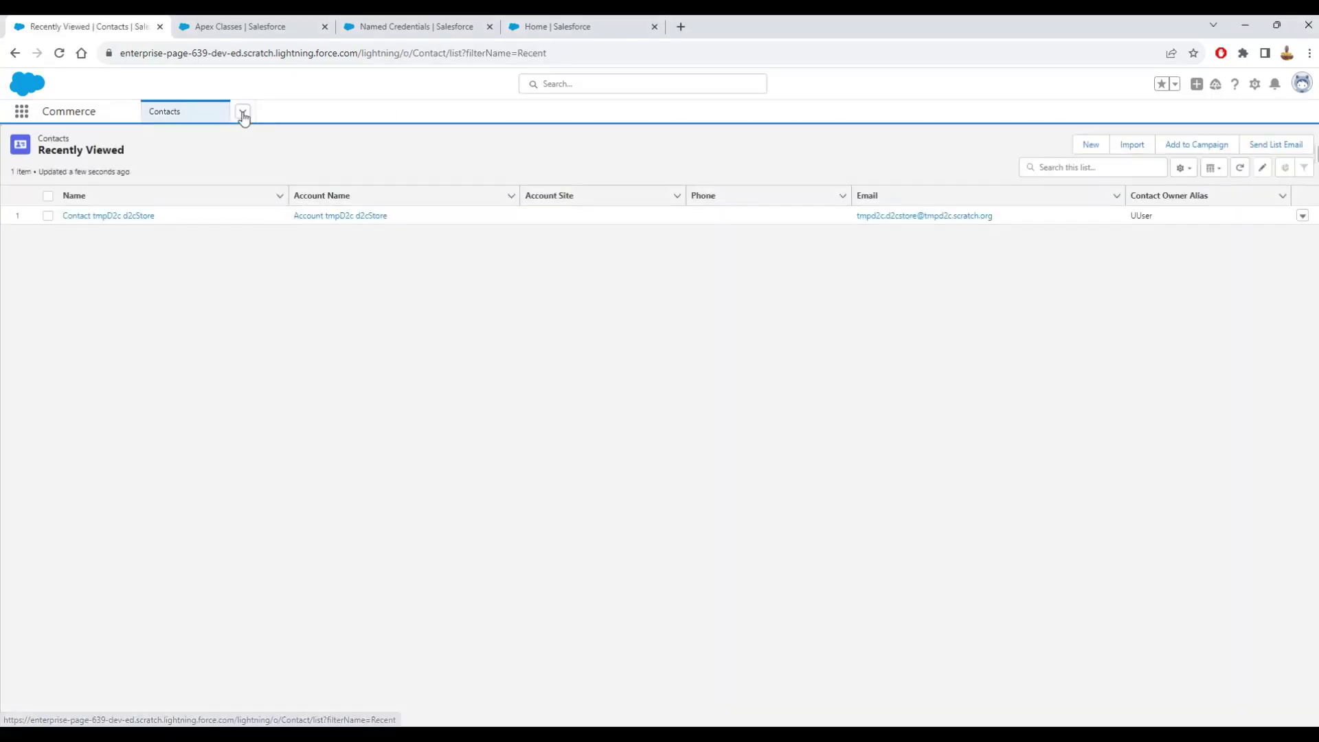
click(243, 111)
click(176, 195)
click(79, 216)
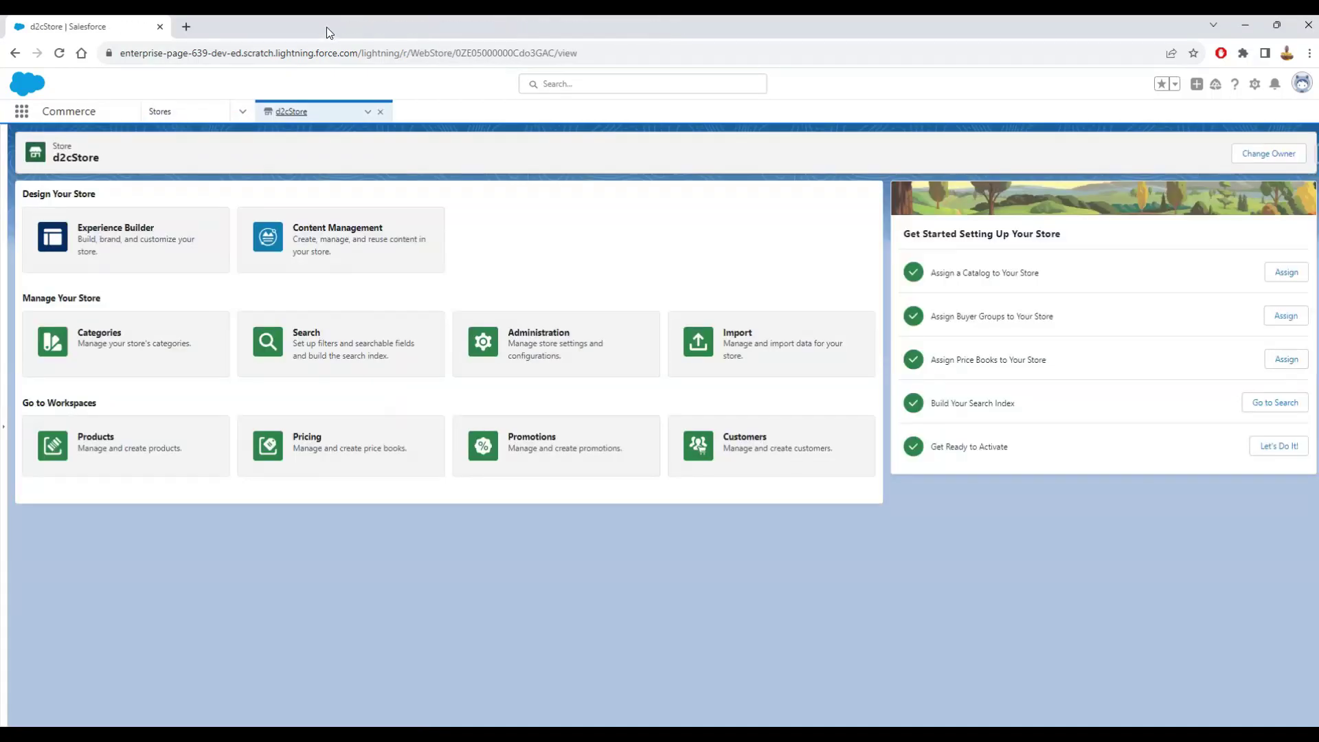
click(548, 347)
click(352, 605)
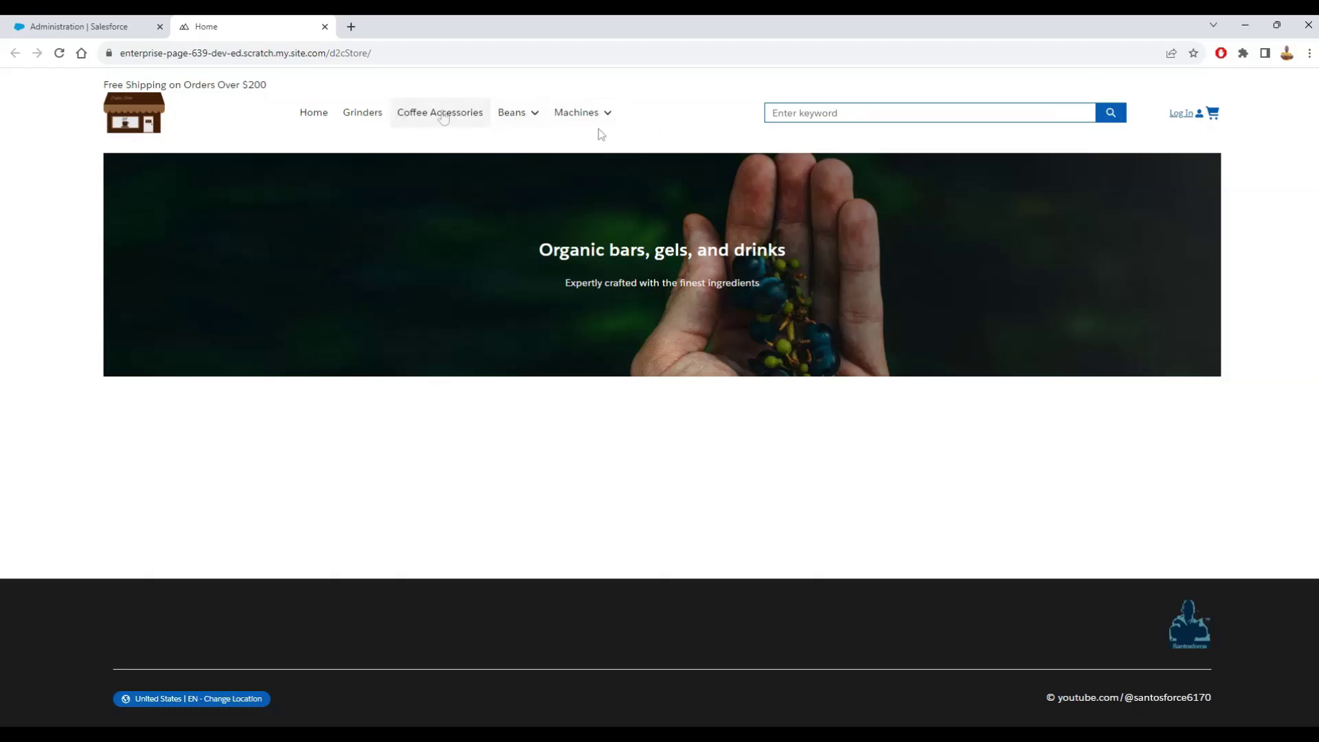
- As a guest, add the Commercial Coffee Grinder, then try adding the Masso Espresso Machine from Machines > All
click(363, 114)
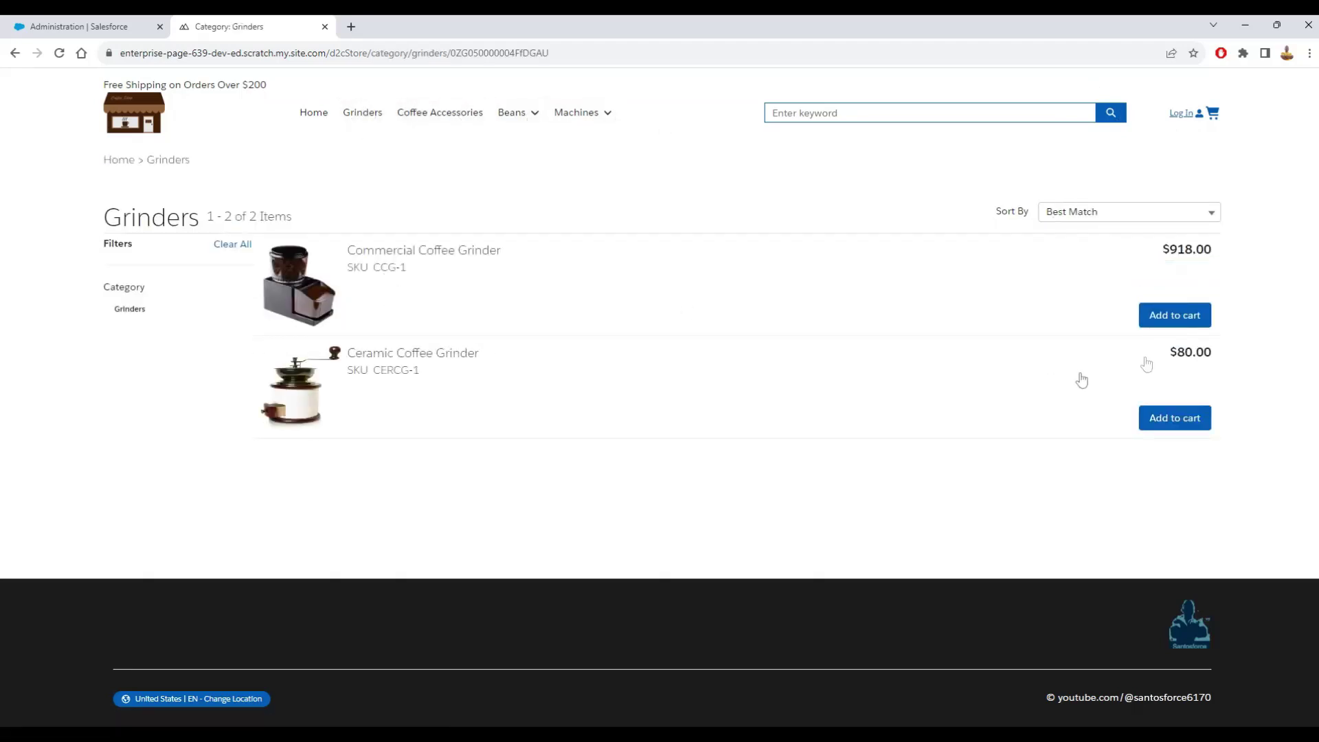
click(1162, 309)
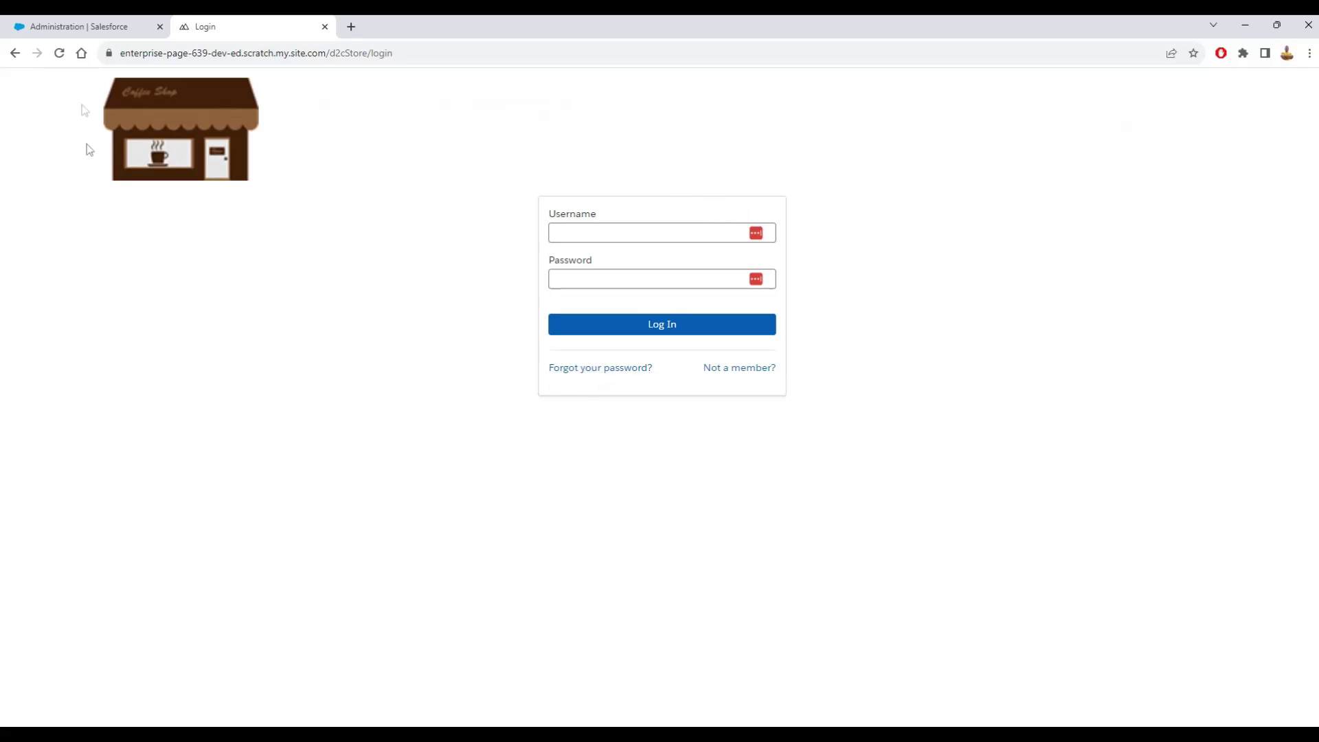
click(150, 131)
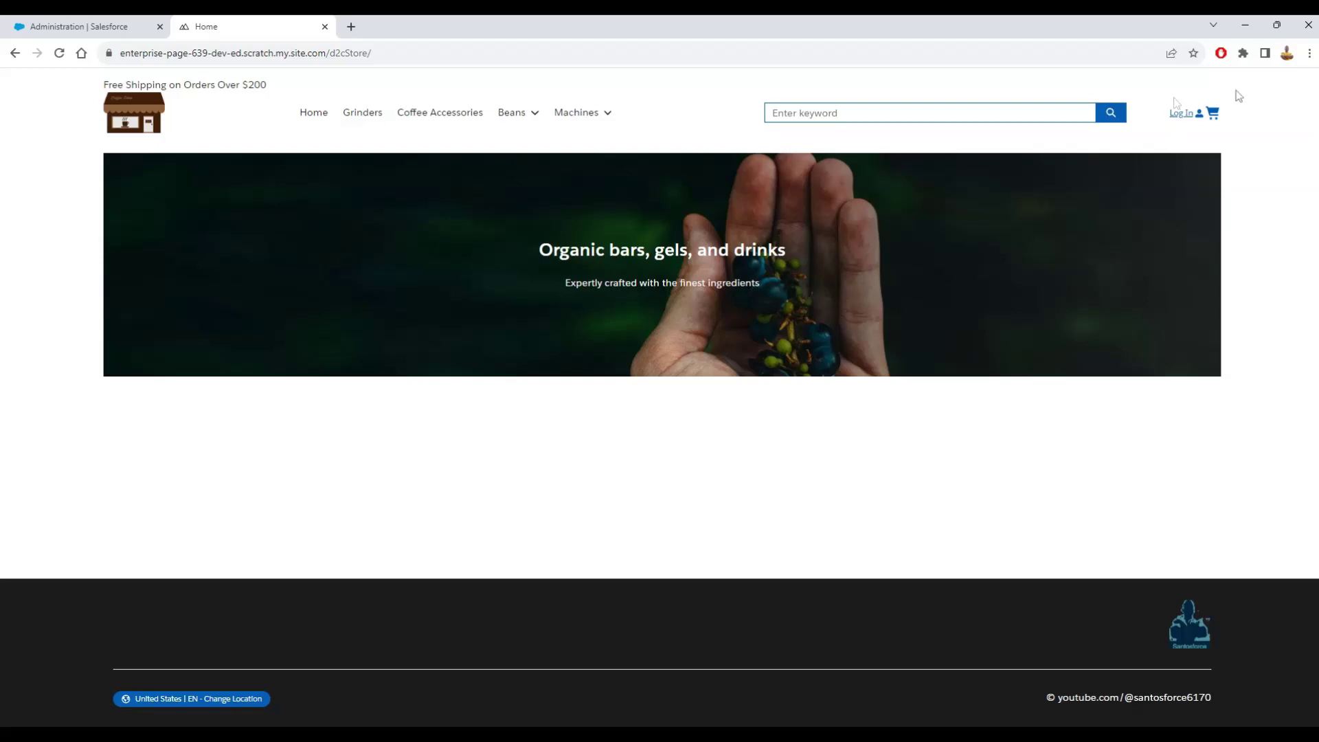
click(577, 114)
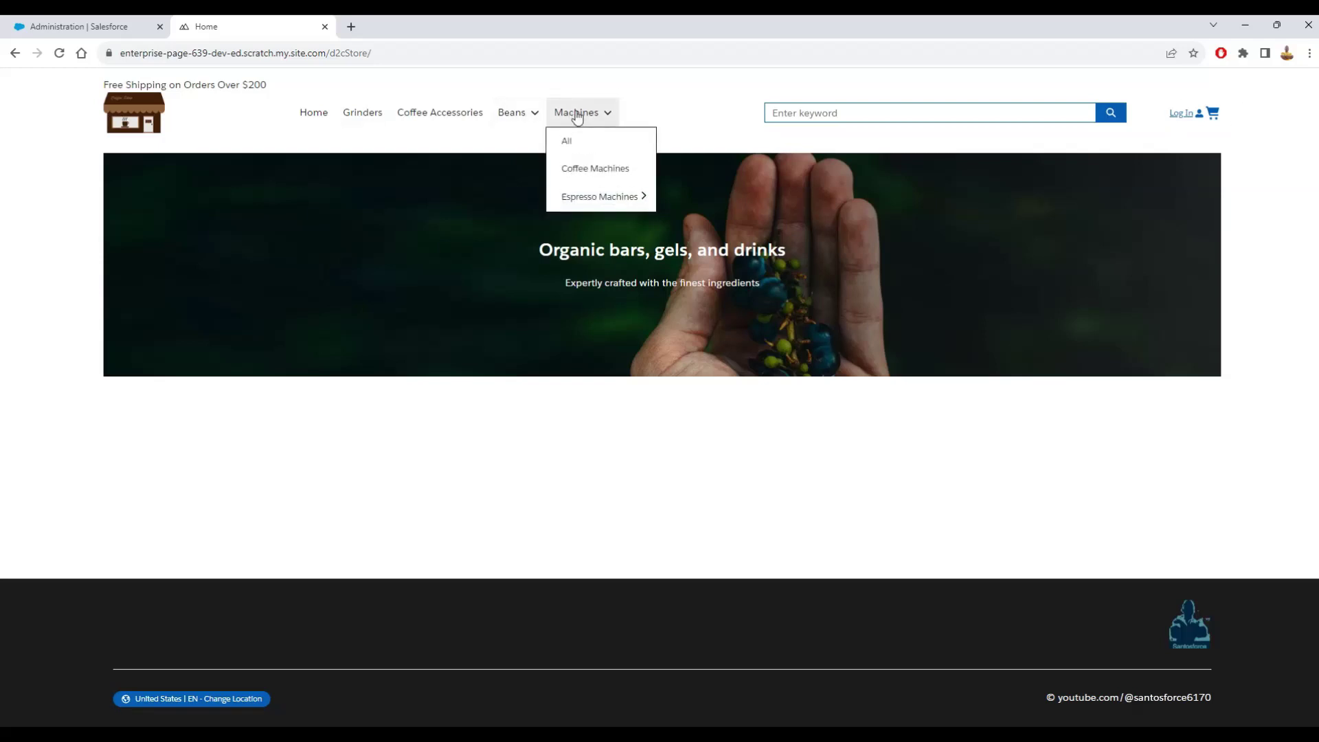
click(571, 140)
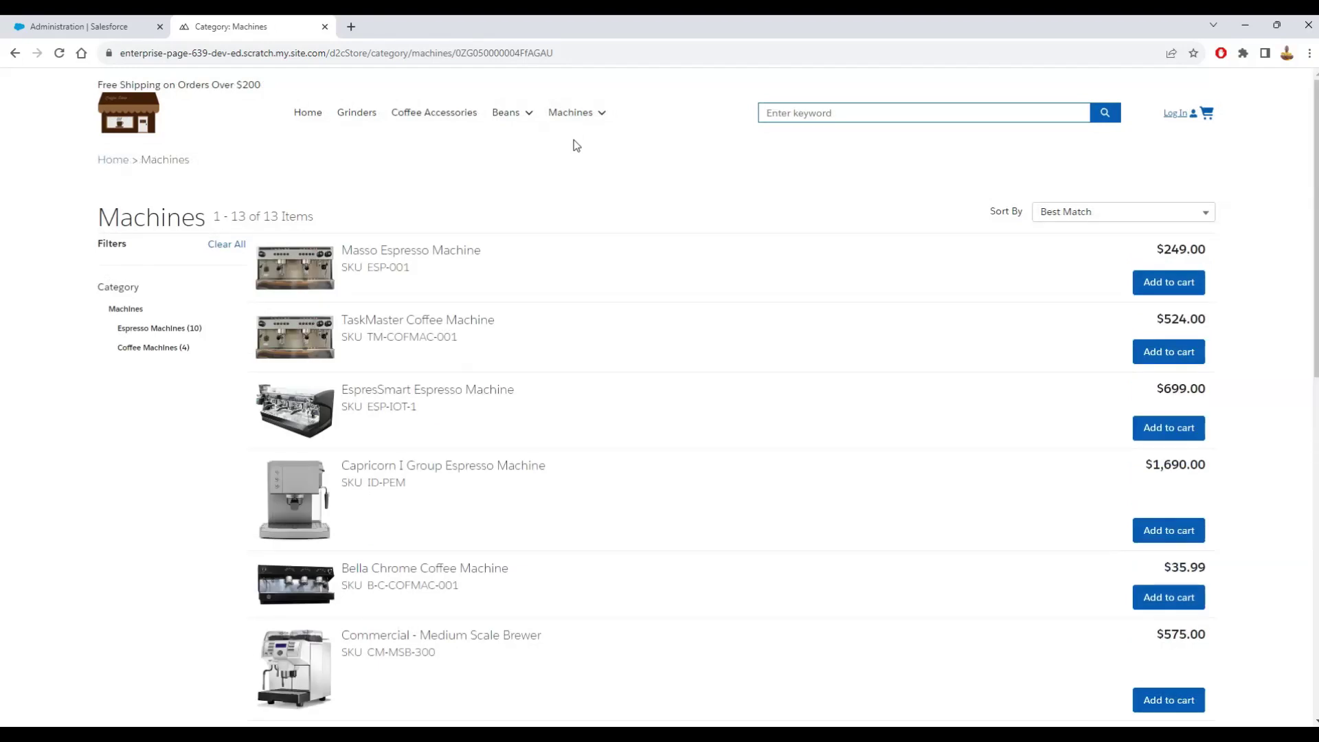
click(1185, 287)
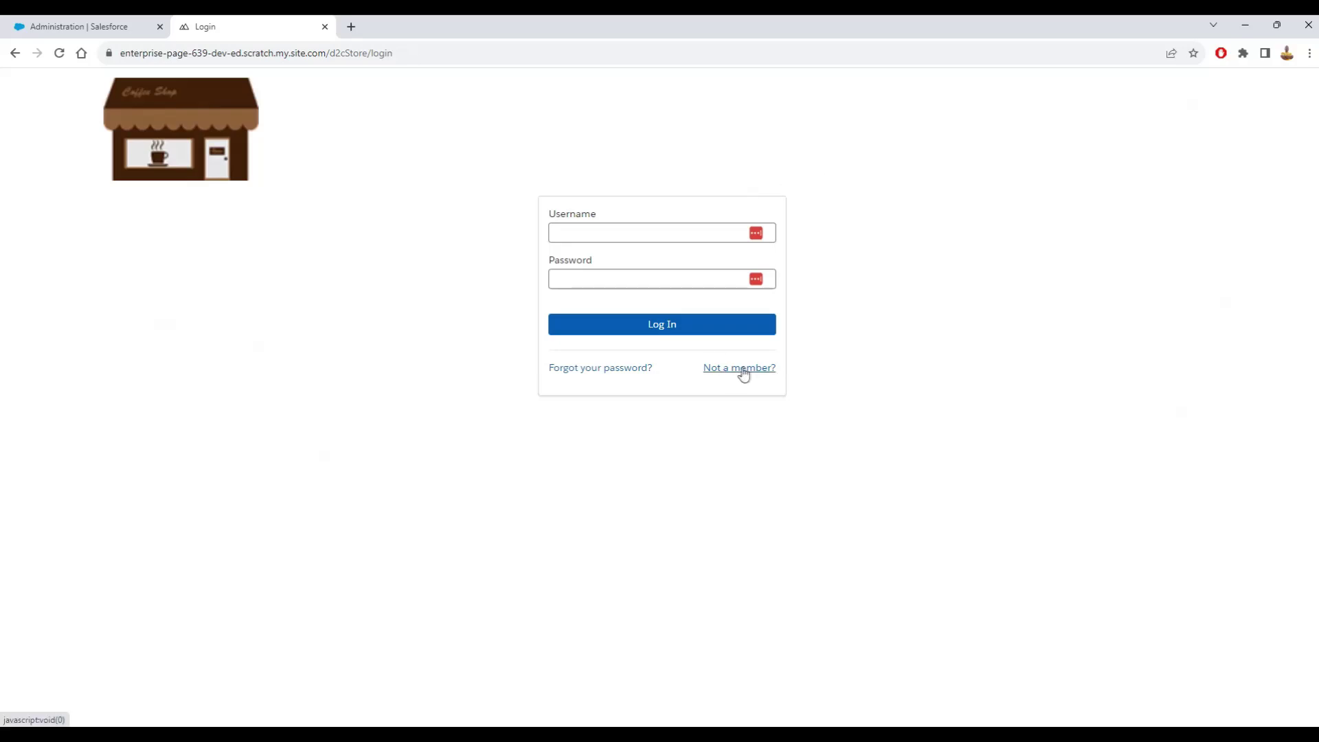
- Follow the 'Not a member?' link on the store login page
click(764, 370)
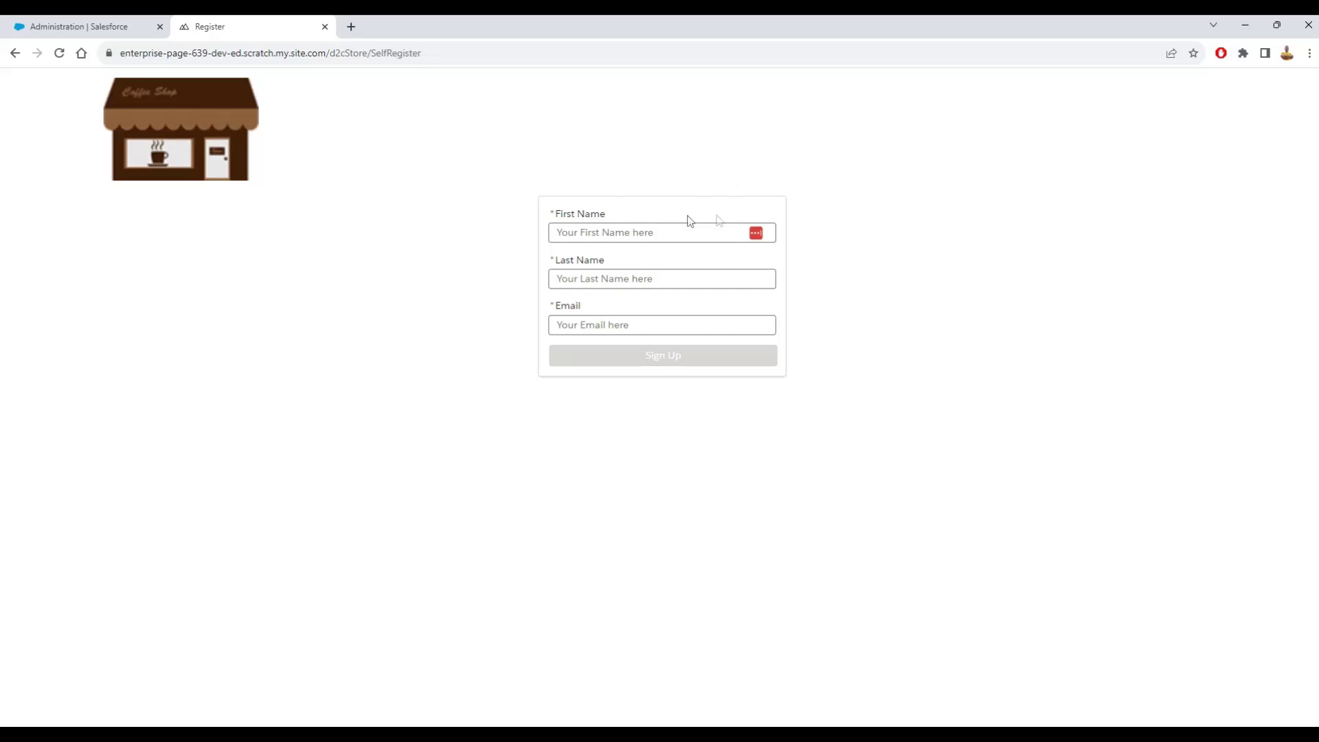
- Enter first name 'Person' and last name 'Account' in the registration form
click(661, 232)
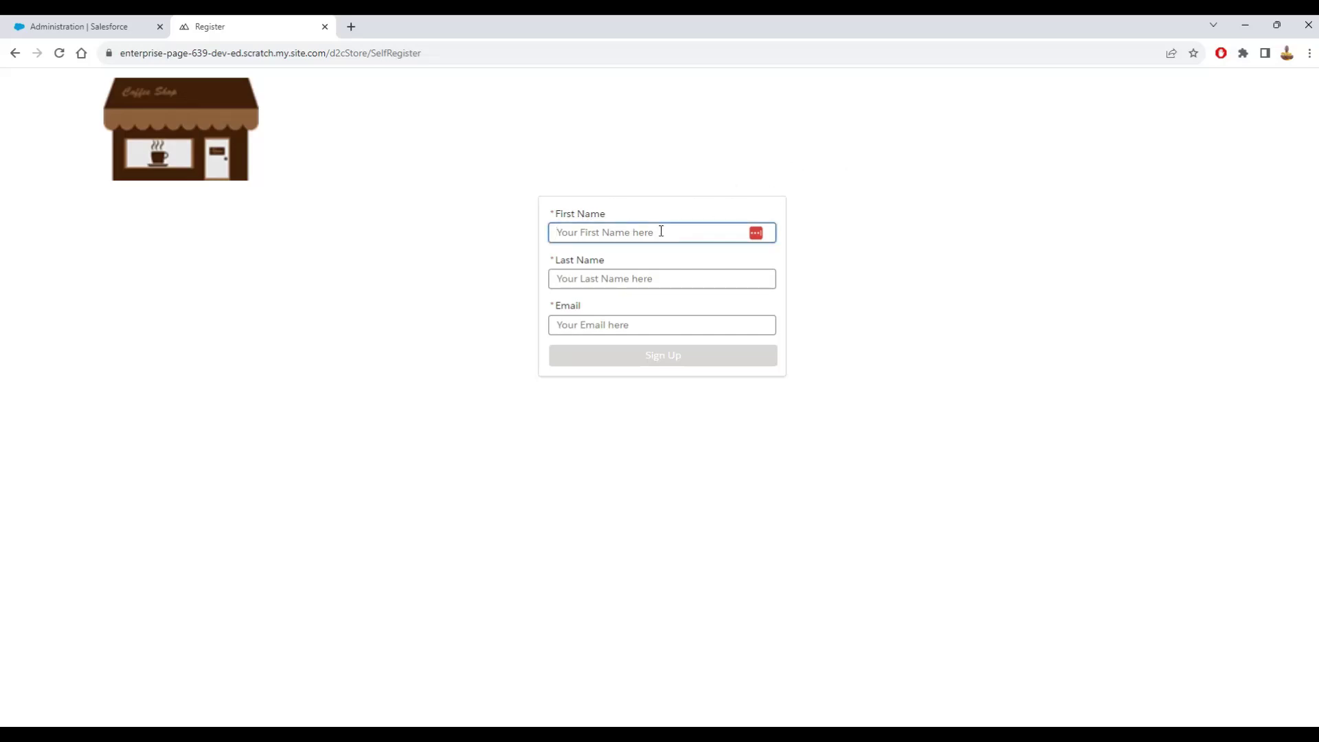
text(yo)
key(BackSpace)
key(BackSpace)
text(Person)
key(Tab)
text(a)
key(BackSpace)
text(Acc)
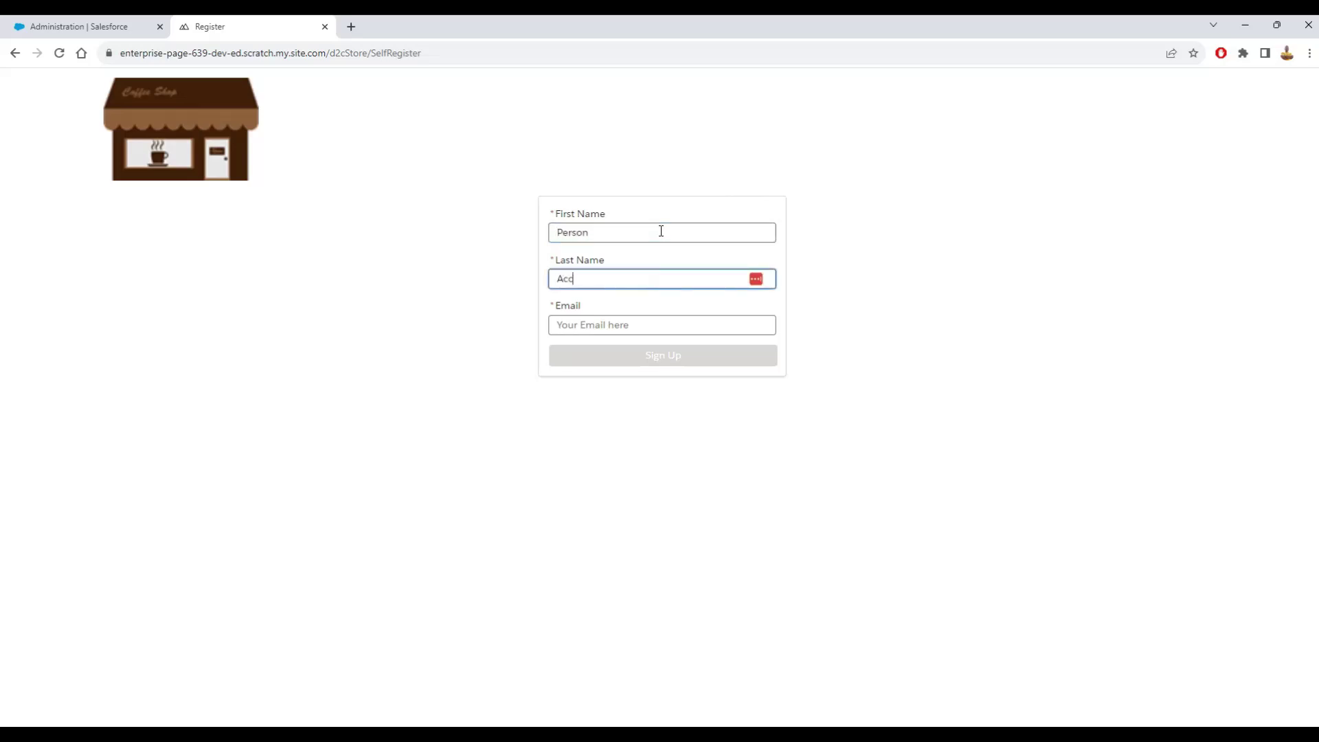
text(ount)
- Fill in the shopper's e-mail, sign up, and dismiss the account-created message
key(Tab)
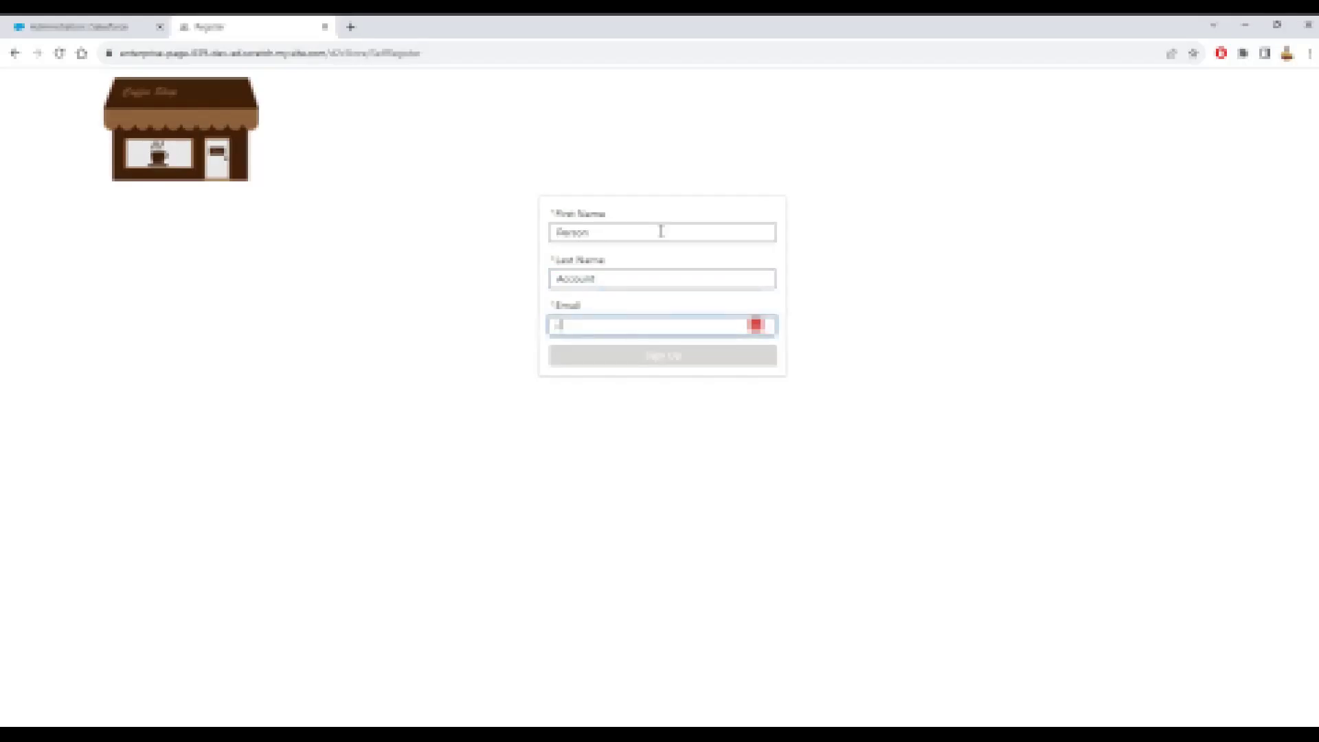
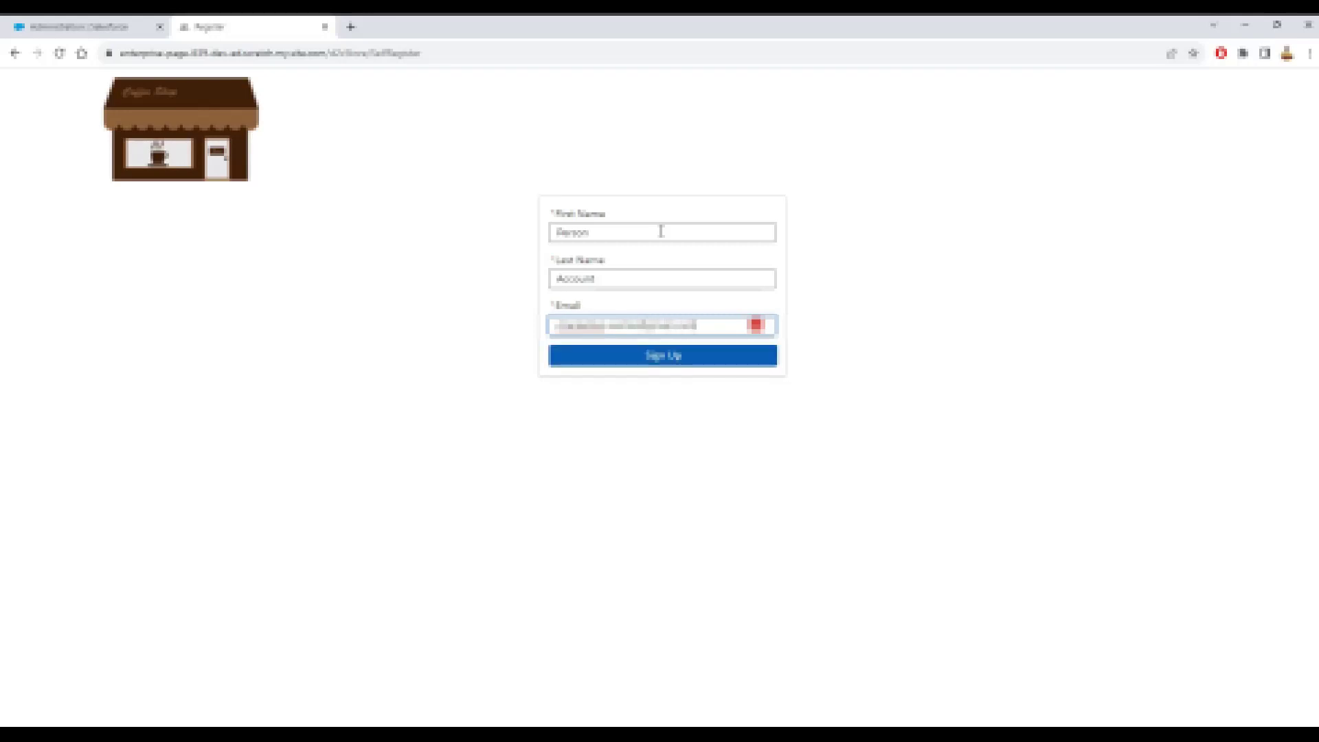
key(Tab)
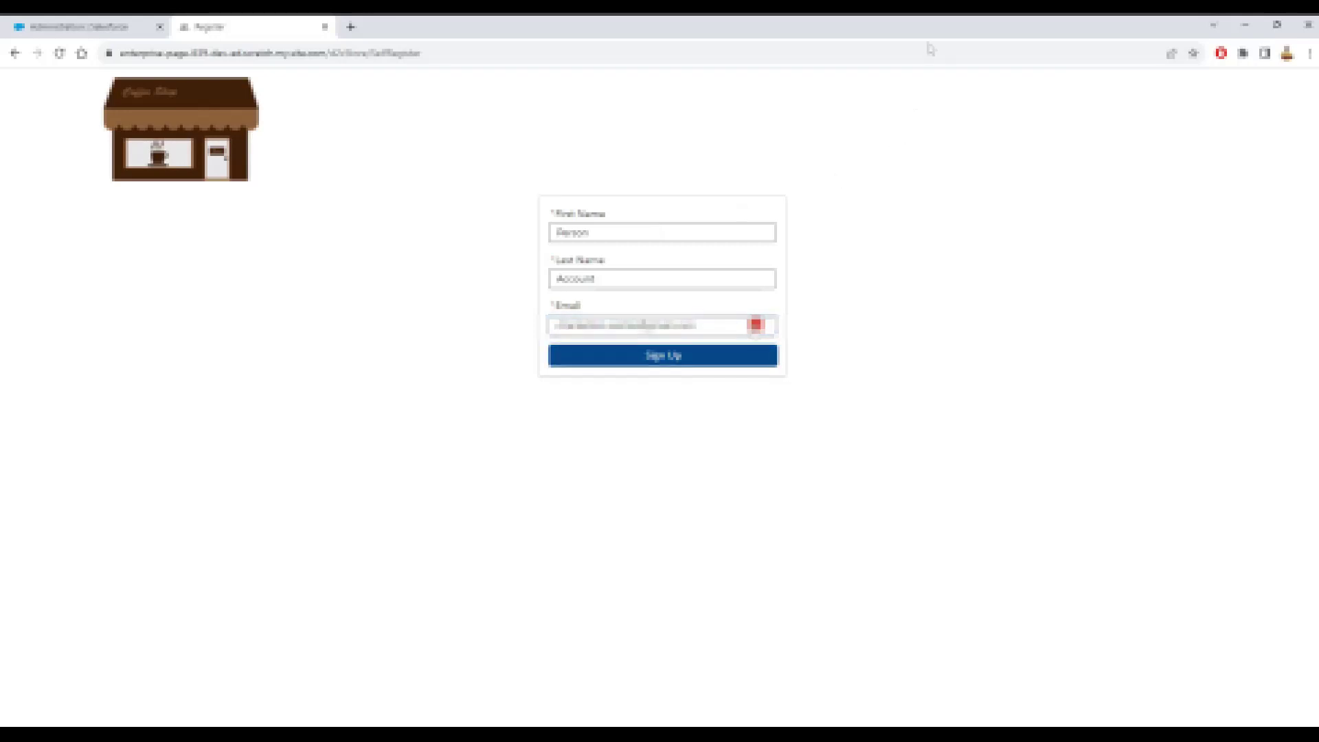
click(708, 362)
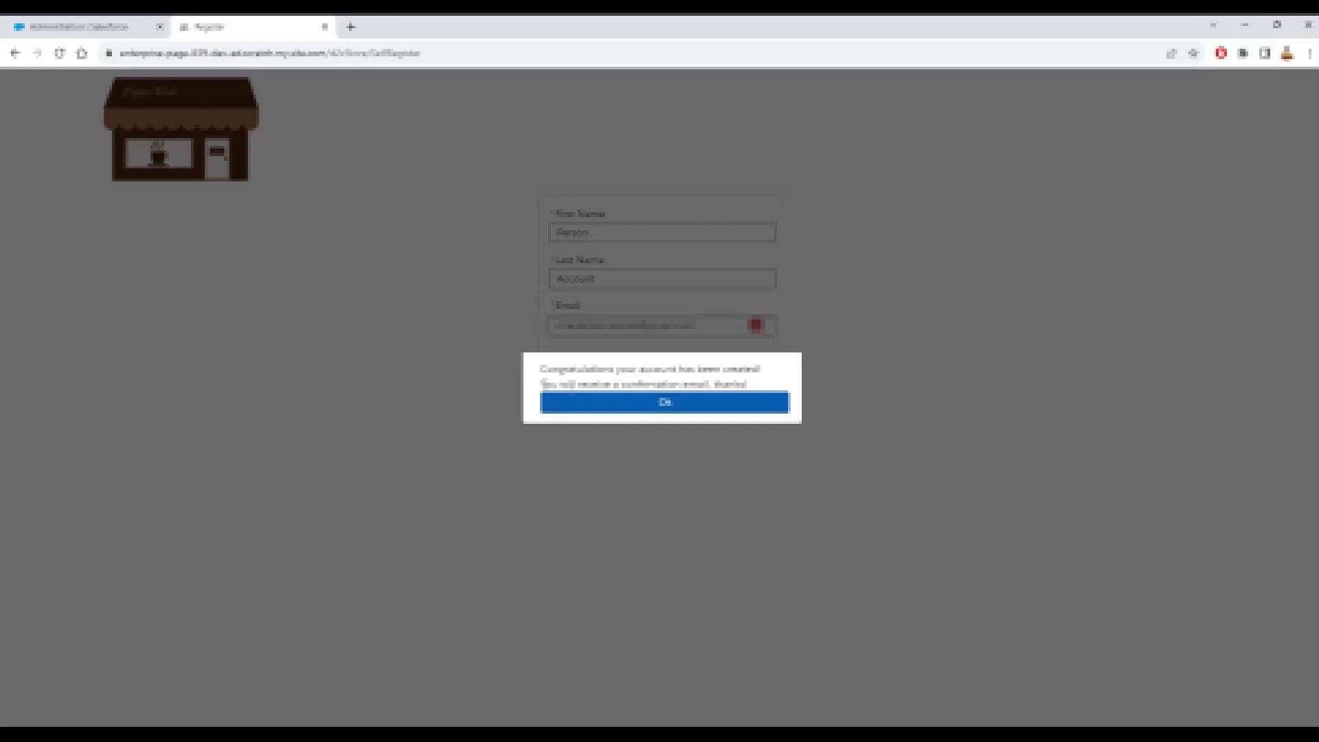
click(672, 404)
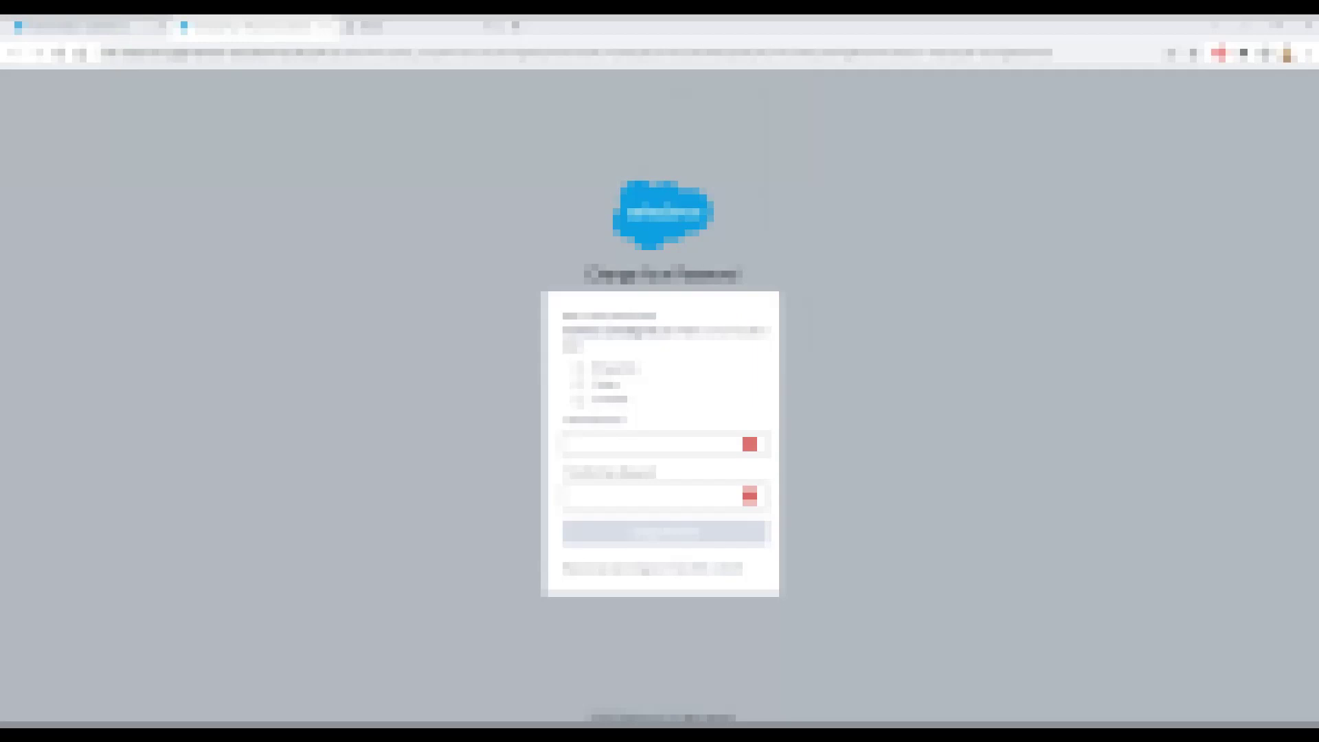
- Enter and confirm the new shopper password, then save it with Change Password
click(602, 443)
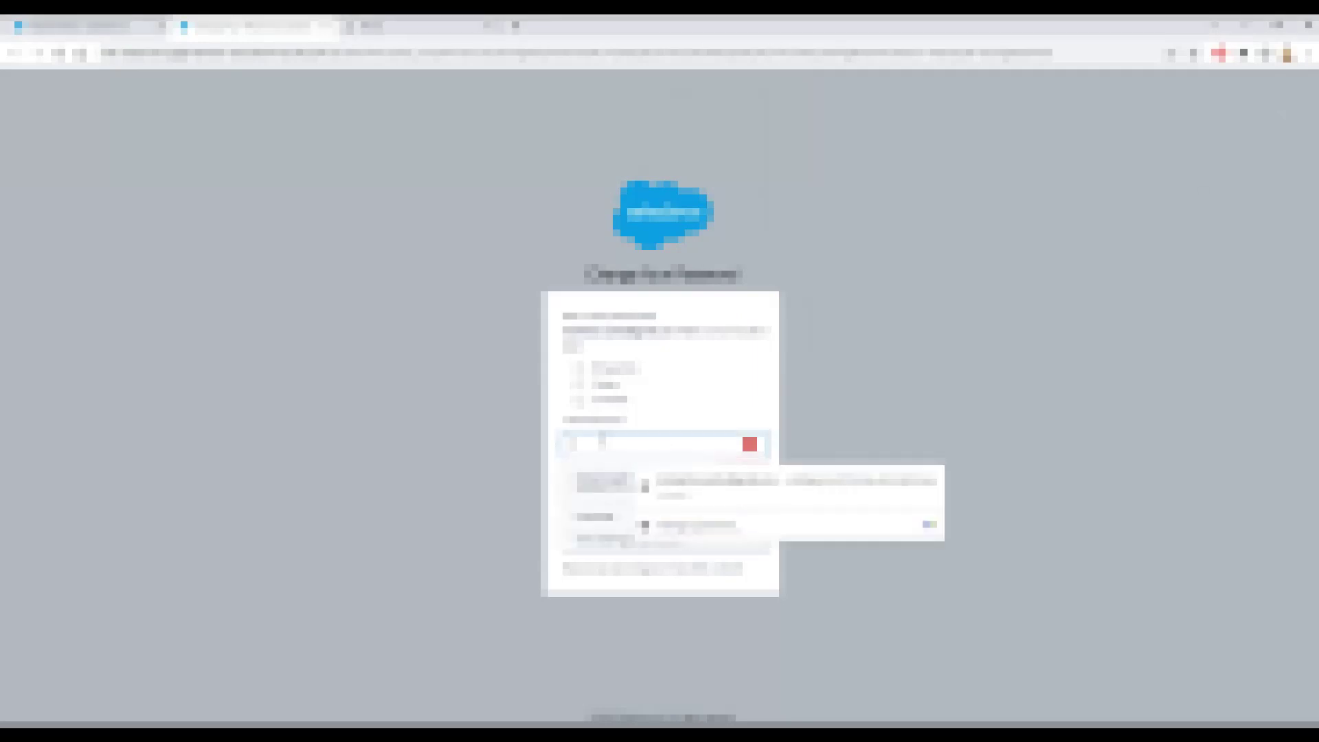
text(********)
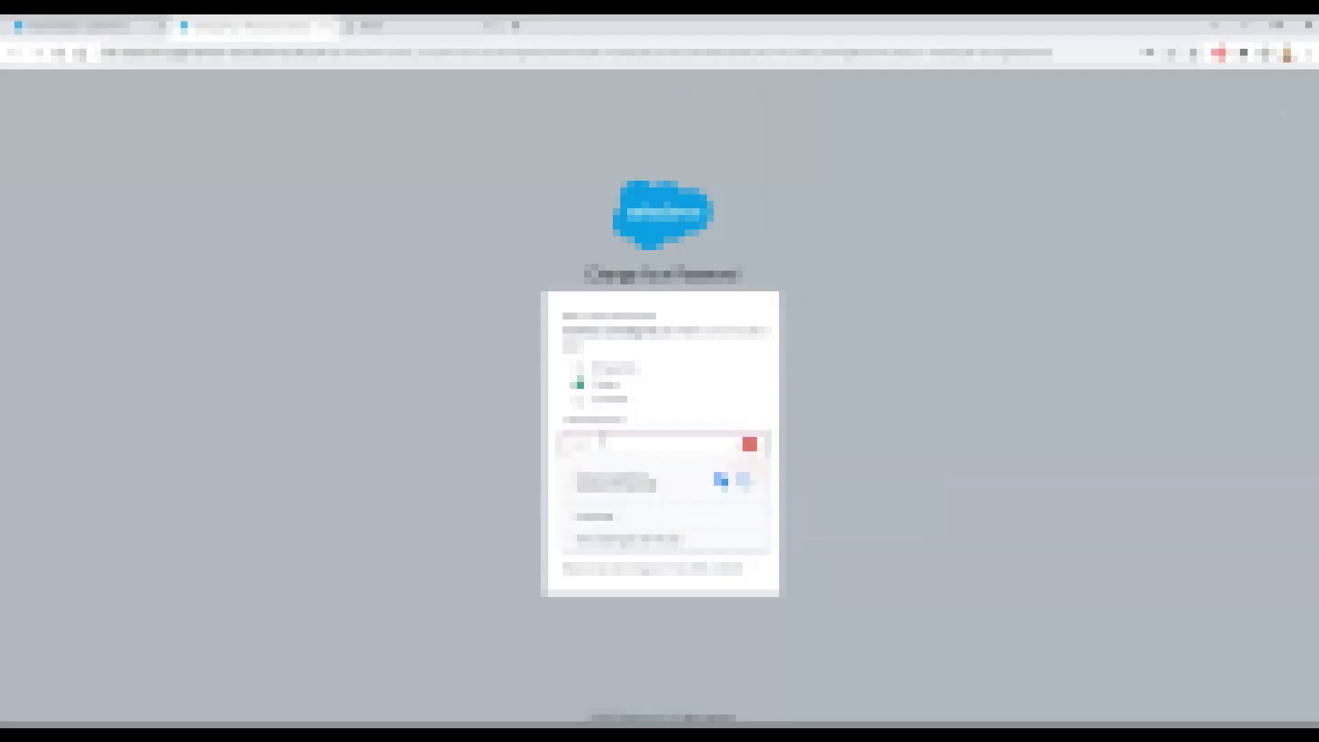
key(Tab)
text(********)
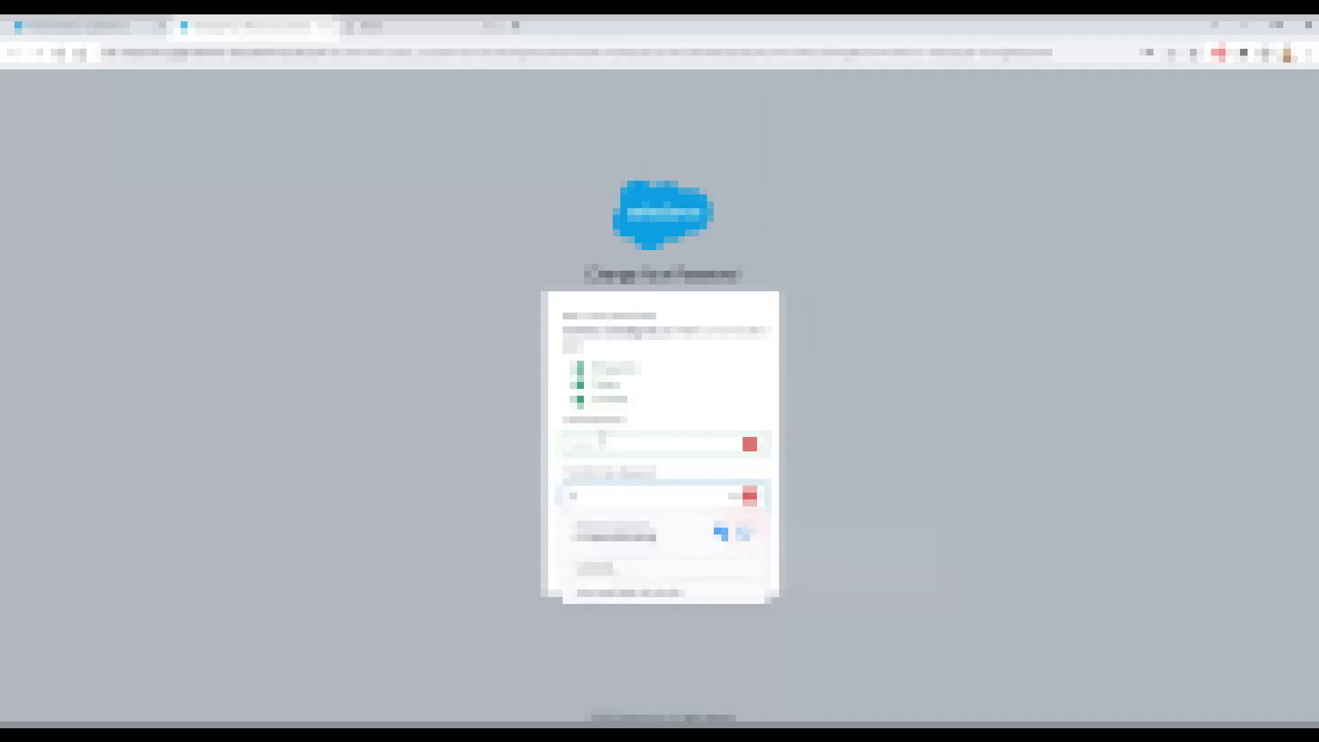
text(**)
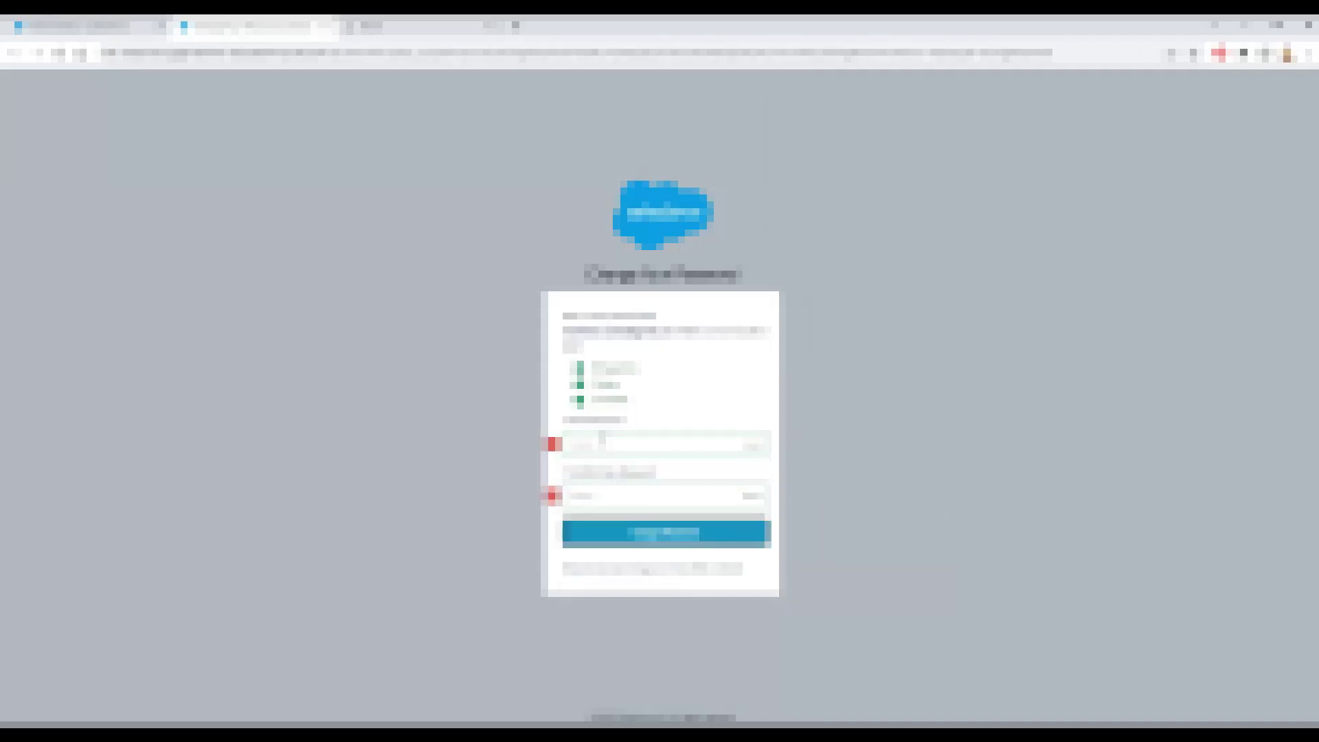
click(683, 535)
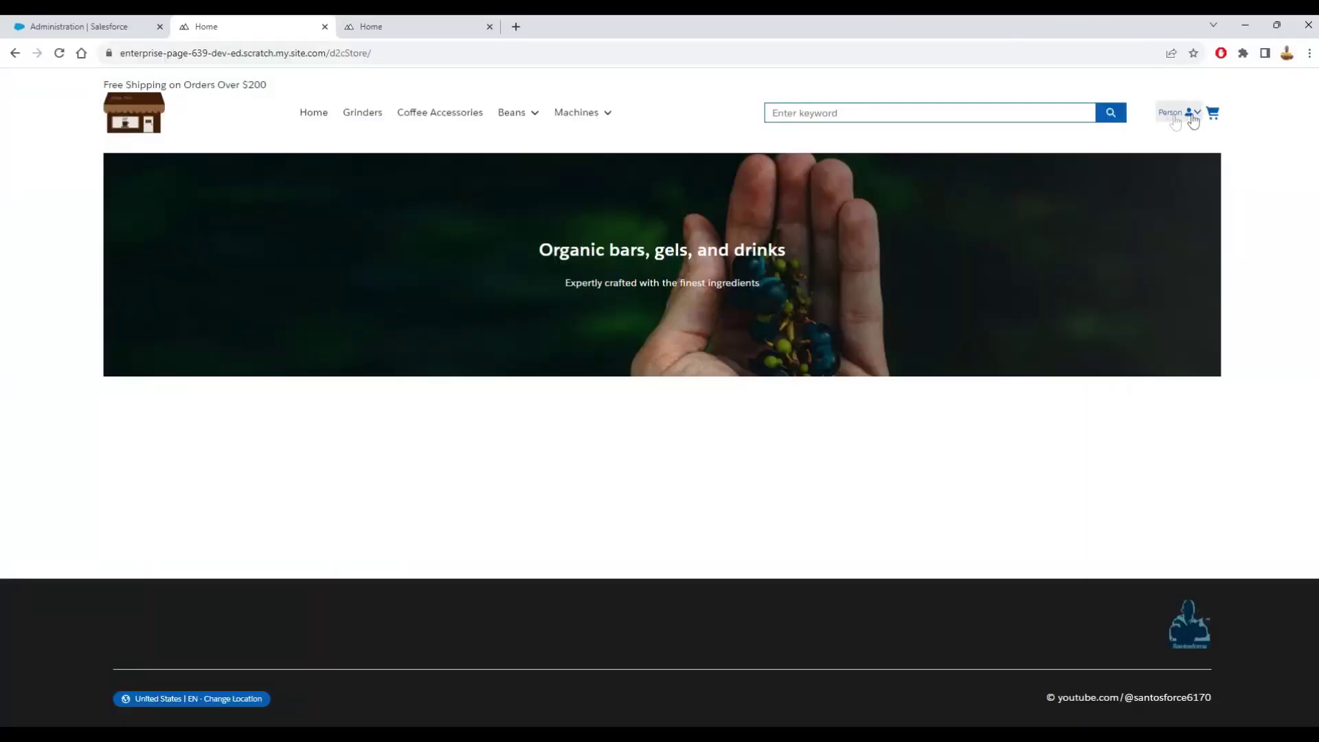
- Close the store Administration subtab and open the Accounts list from the navigation menu
click(579, 112)
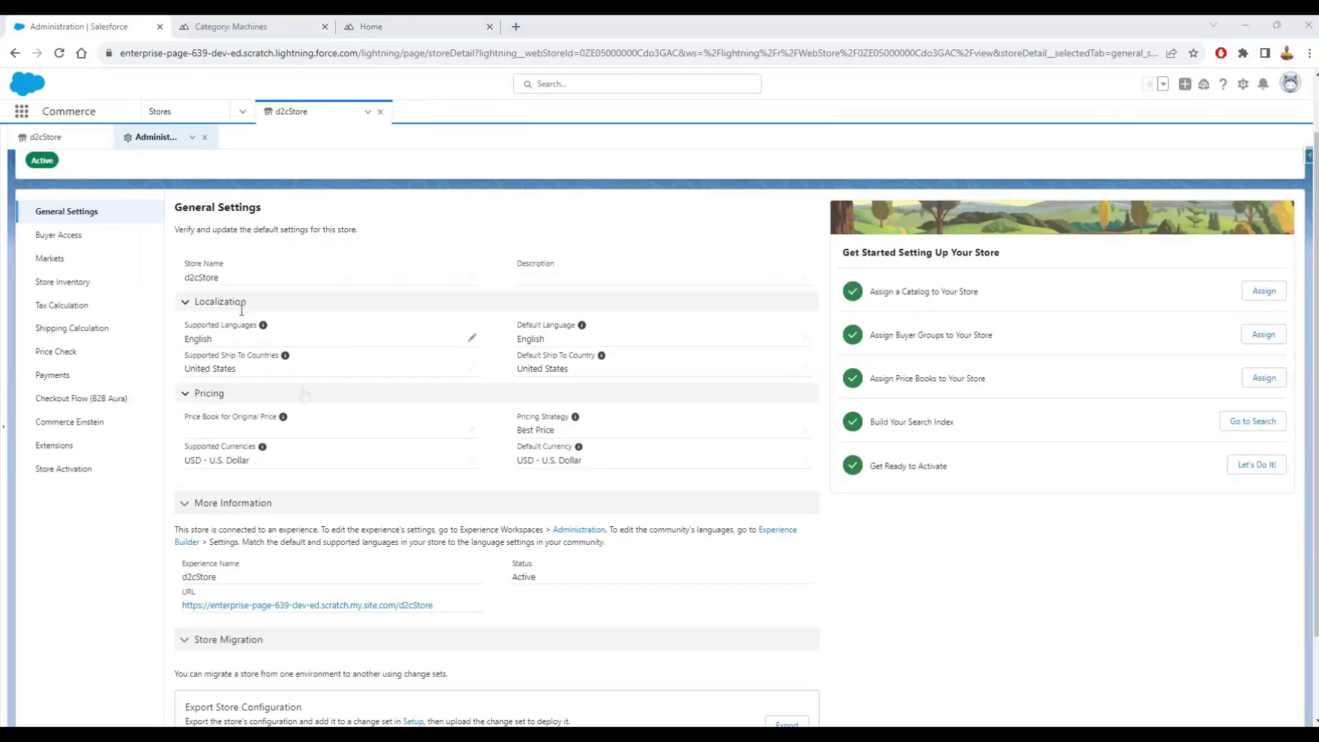
click(205, 138)
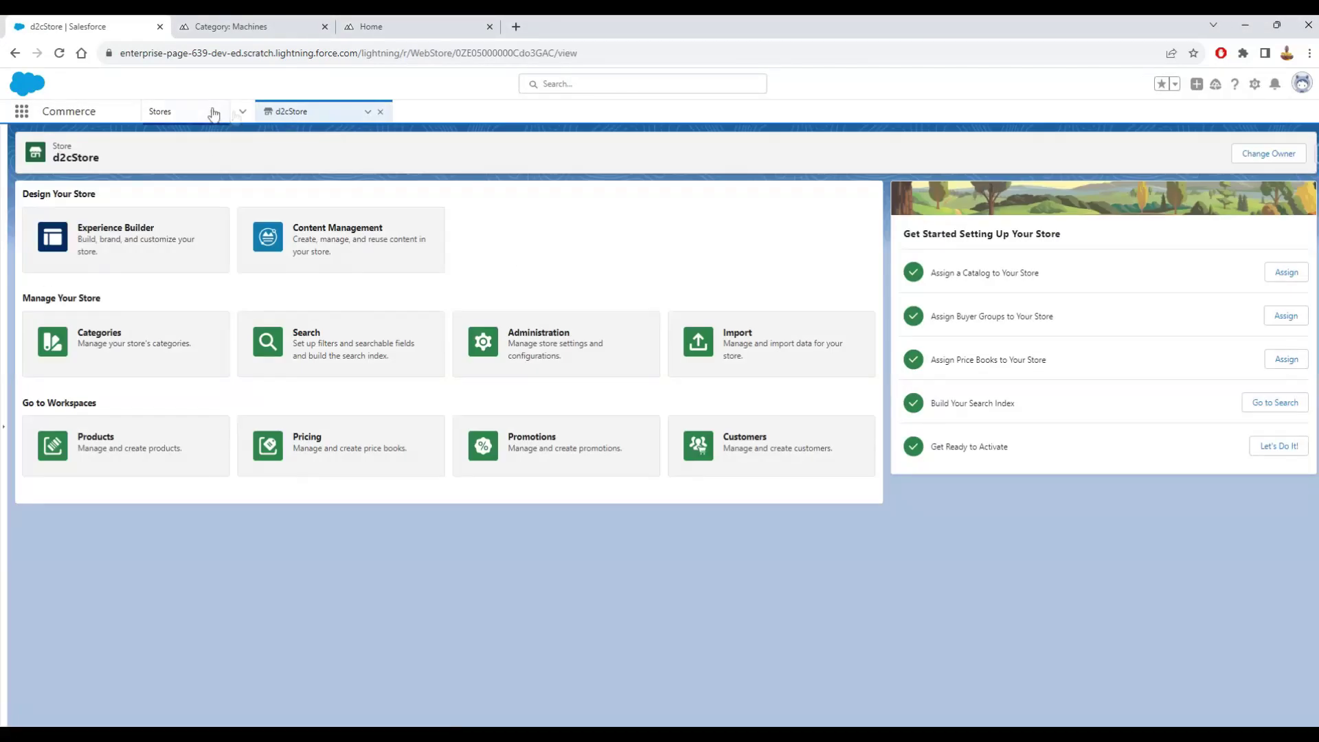
click(242, 111)
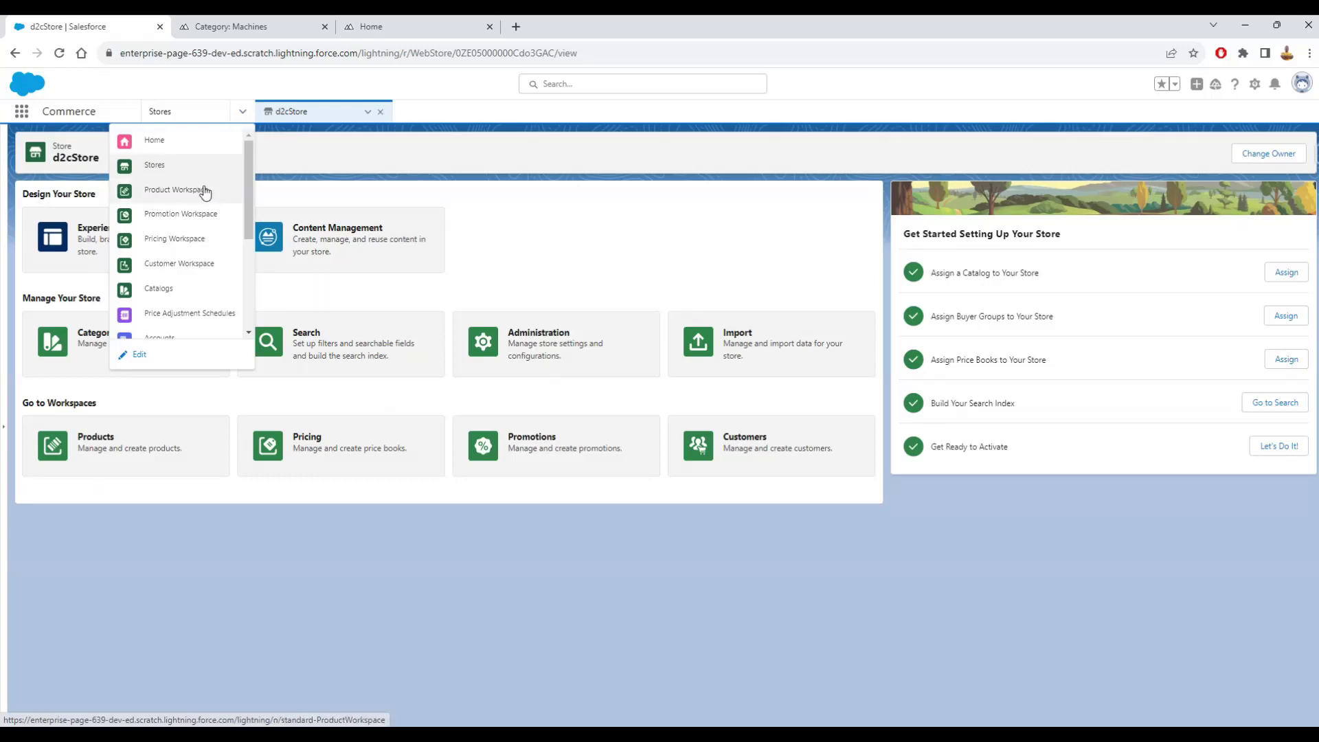
scroll(204, 191, down, 1)
click(171, 268)
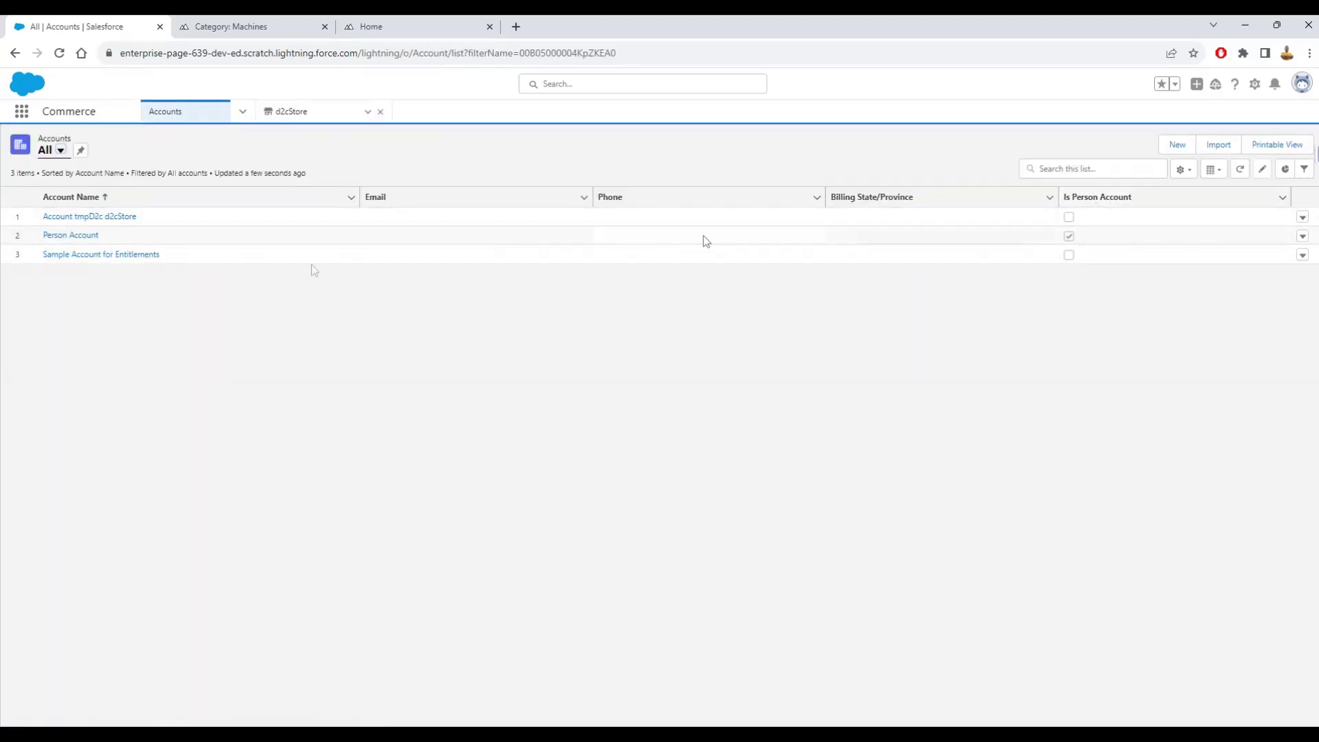
- View the Person Account's customer user record, return to the account, then switch to the Machines storefront tab
click(81, 237)
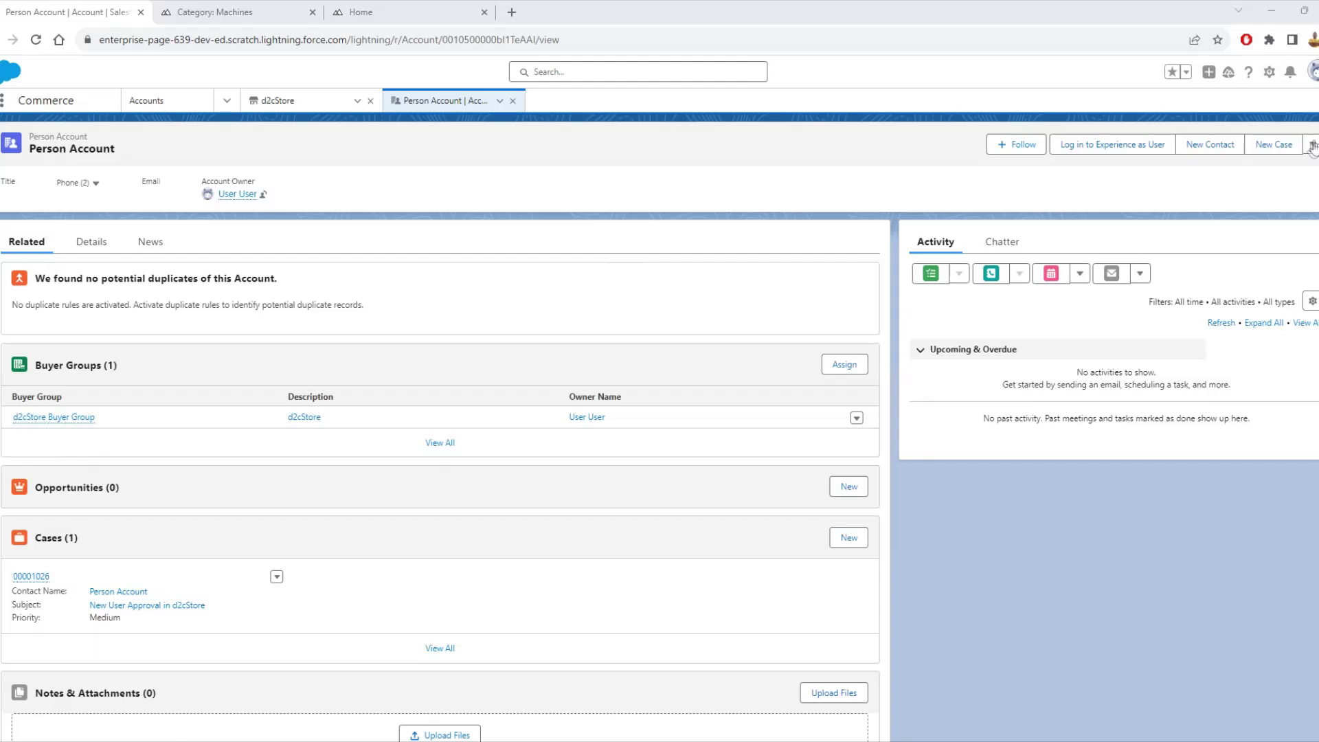
click(1312, 146)
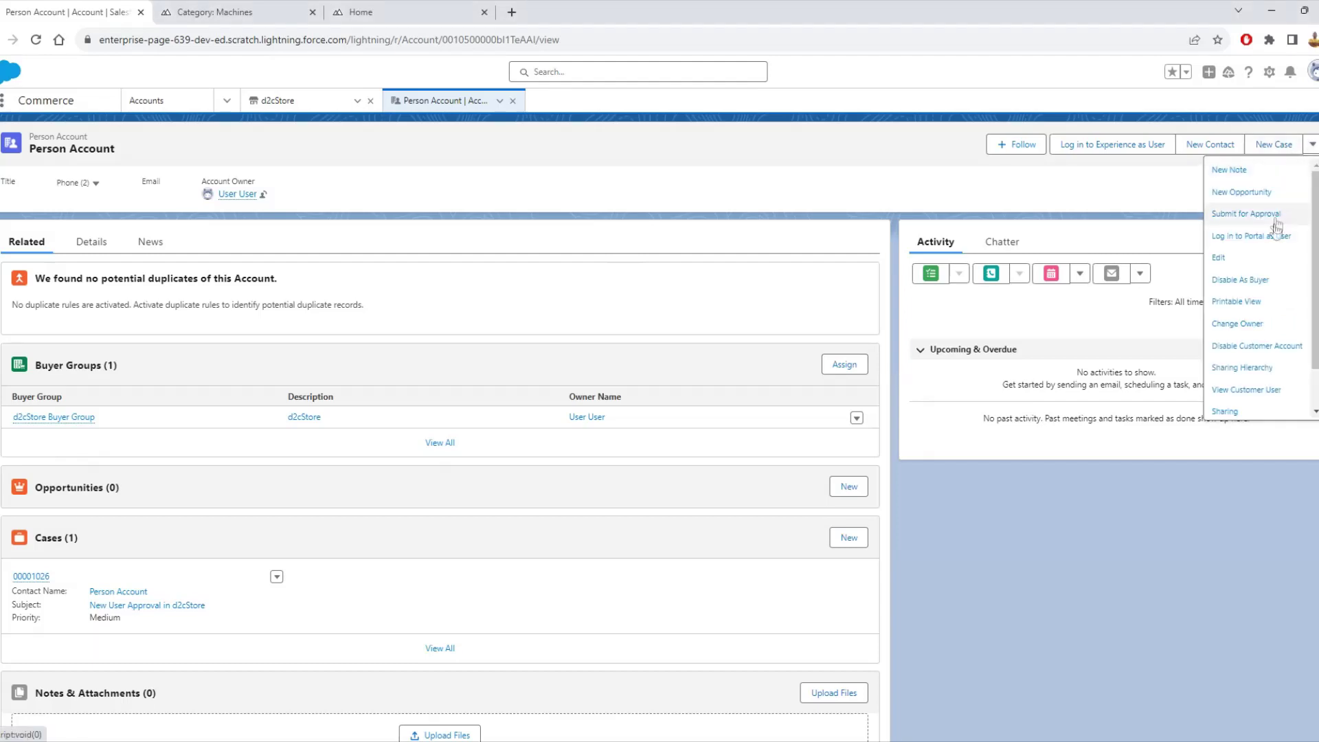
click(1245, 392)
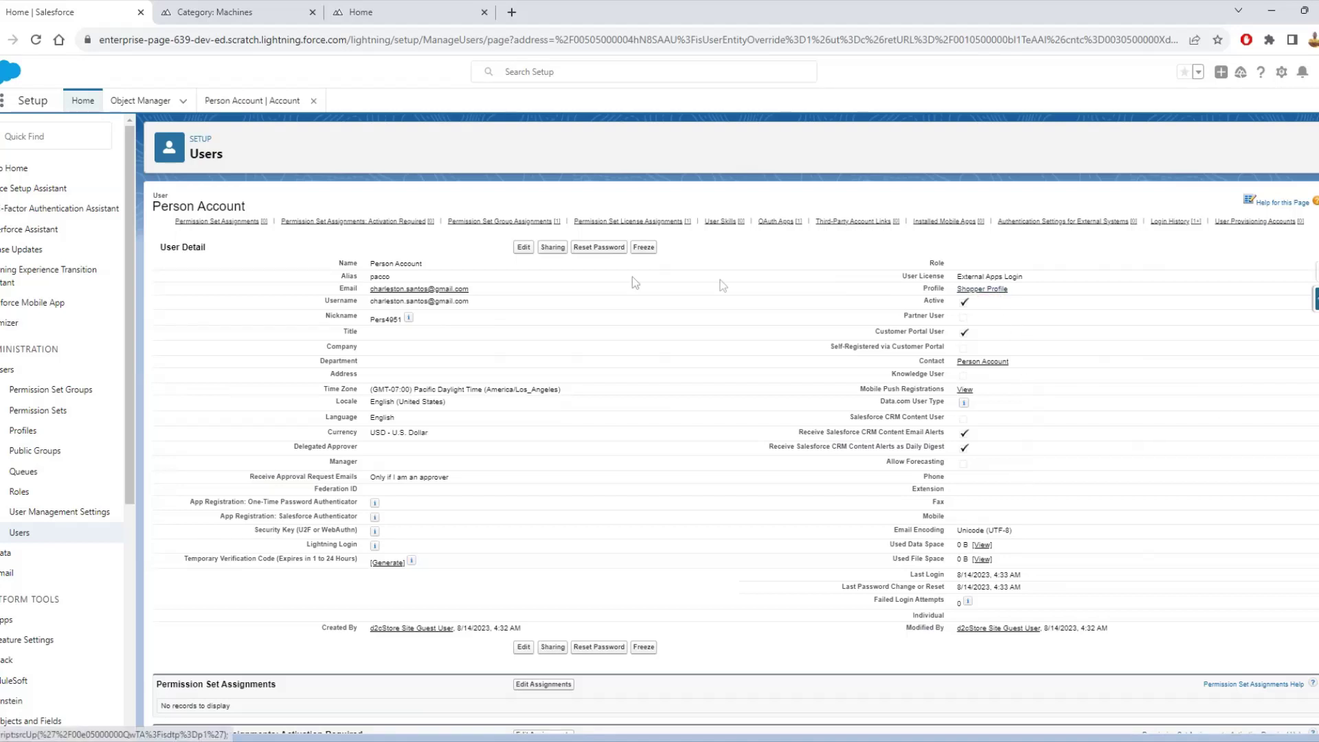
mouse_move(487, 226)
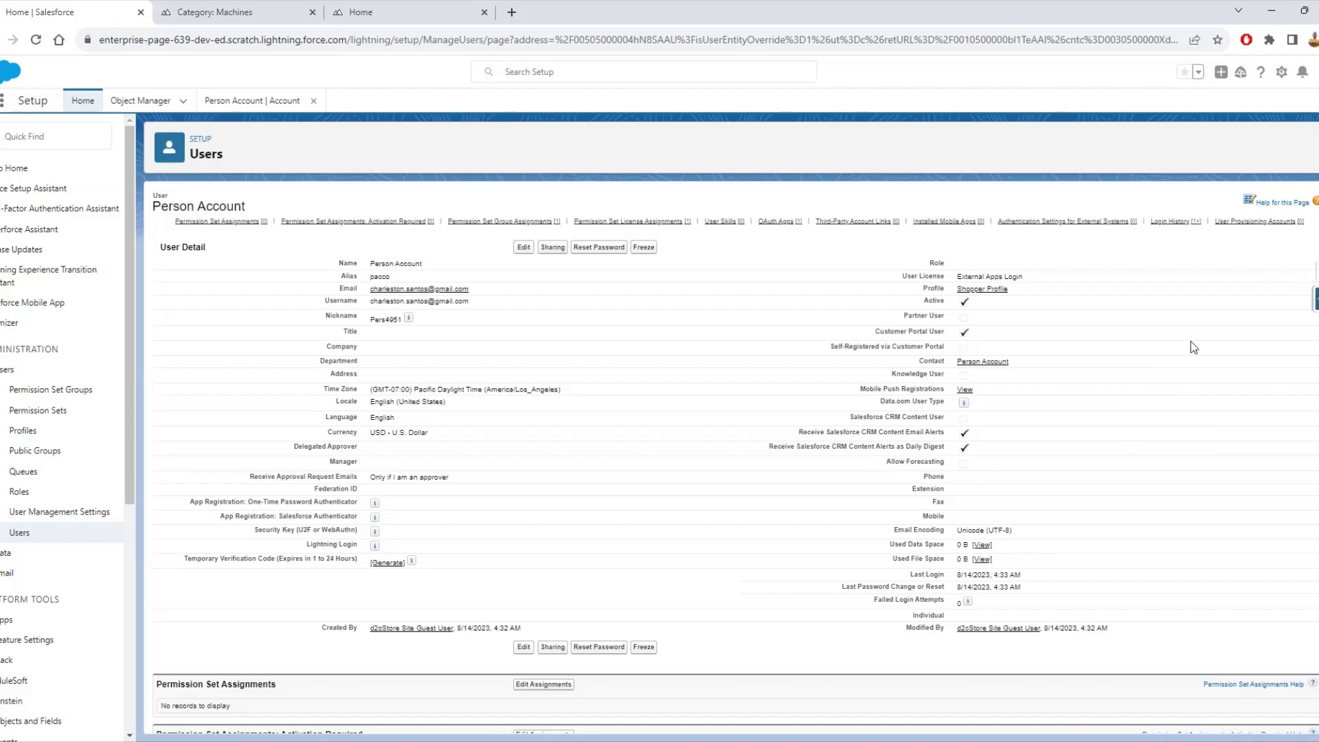
click(977, 362)
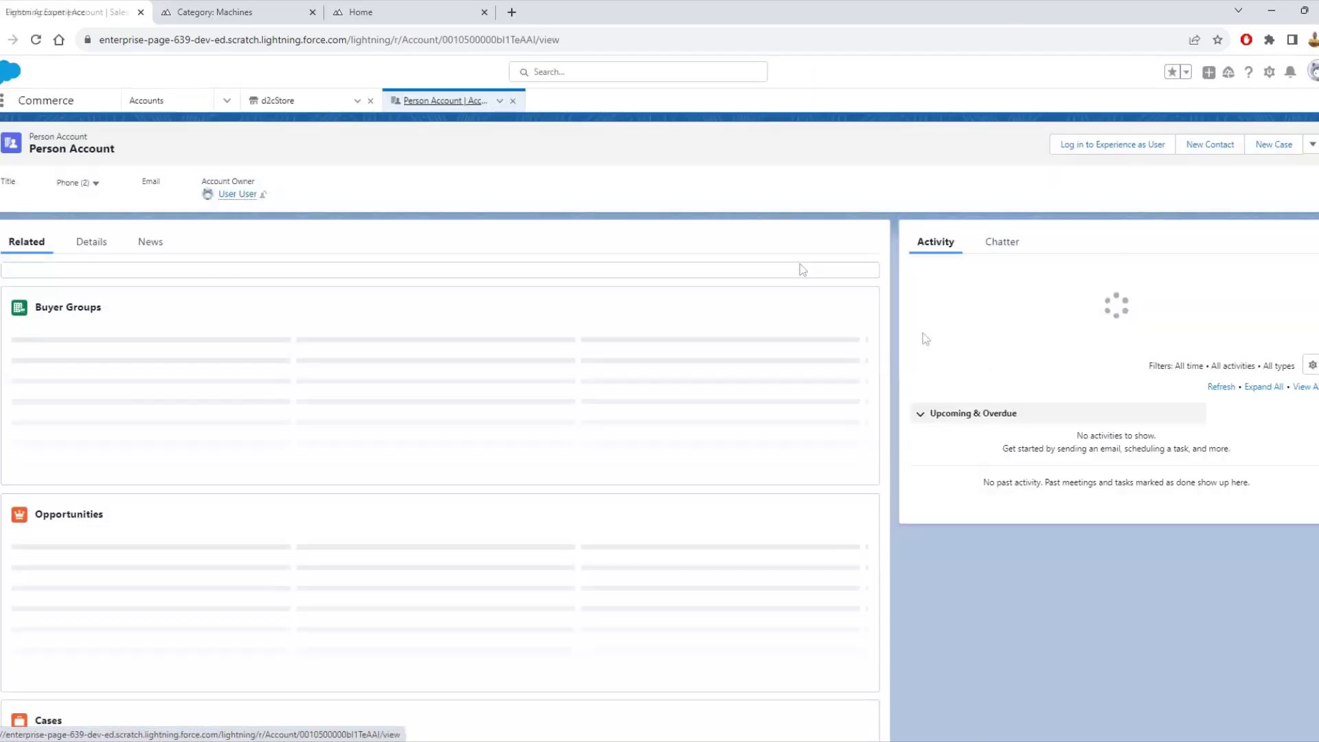
click(245, 19)
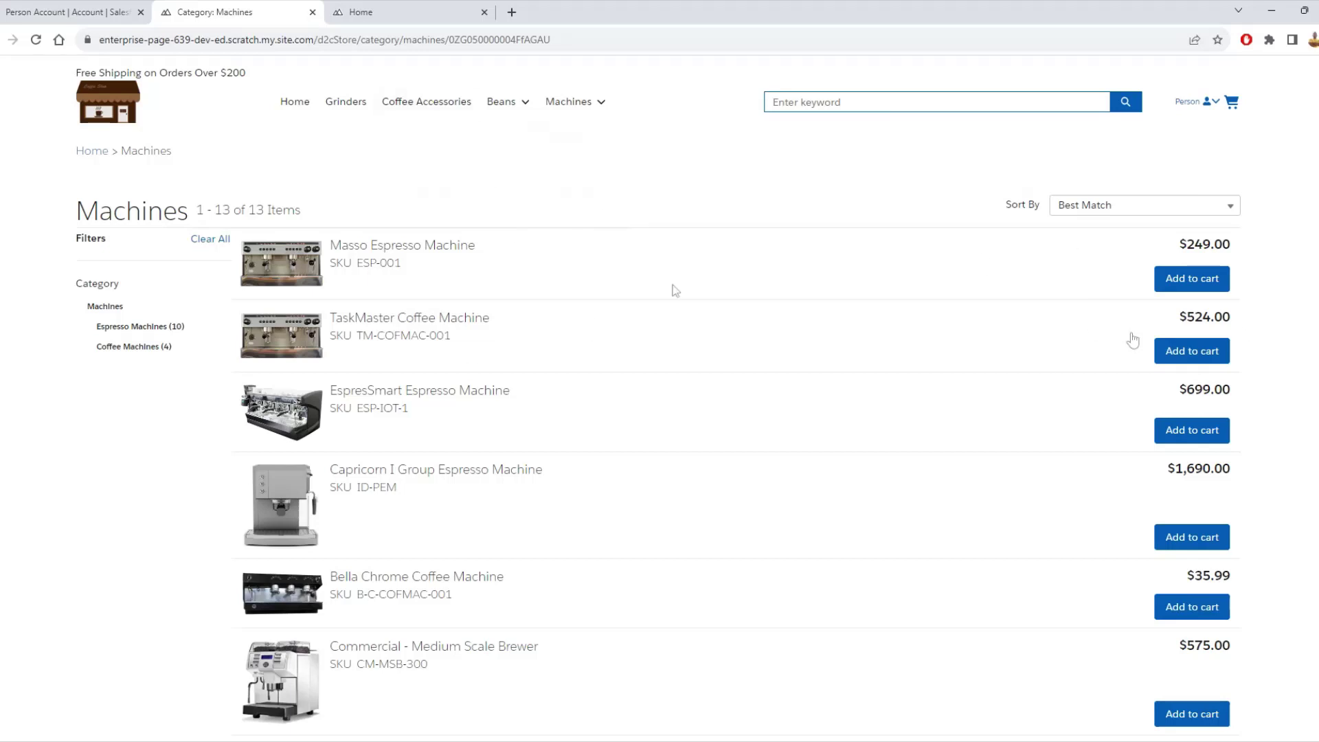
- Add the Masso Espresso Machine to the cart, check out, and enter name 'first' 'Shipping Address'
click(1193, 284)
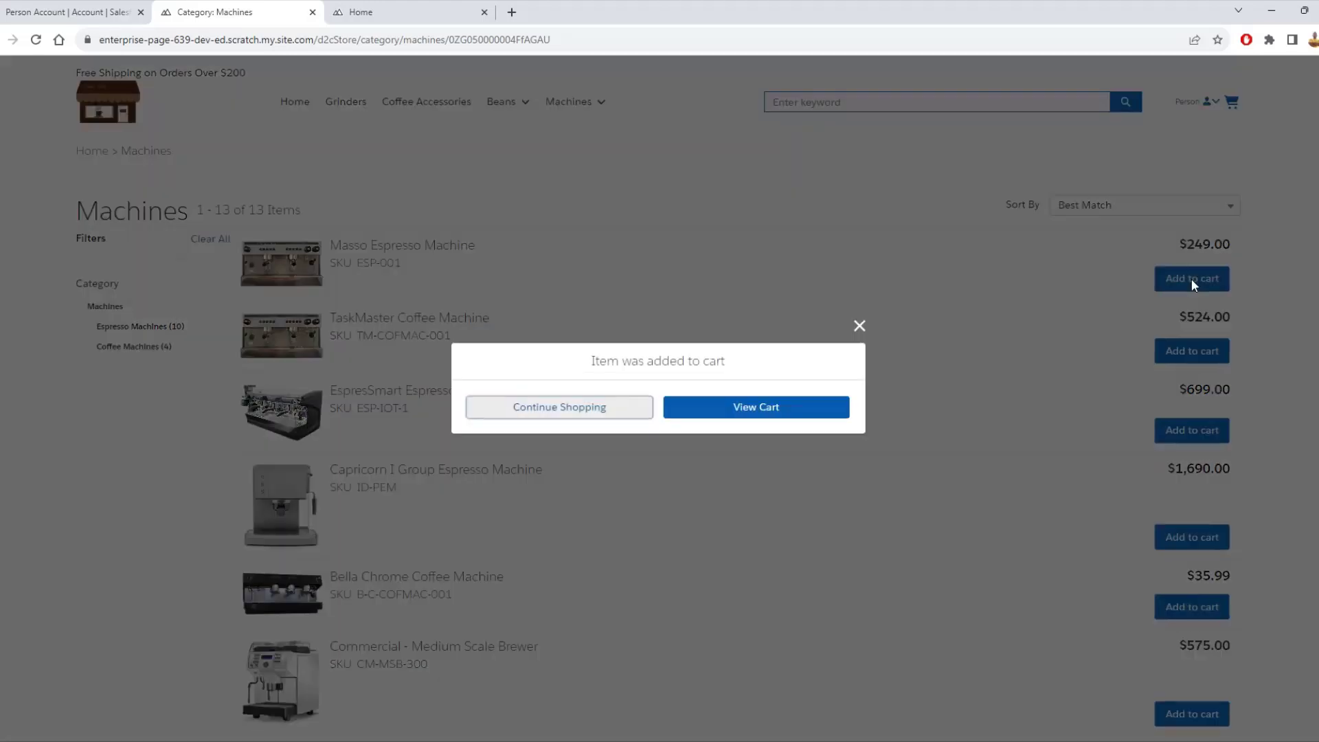
click(720, 416)
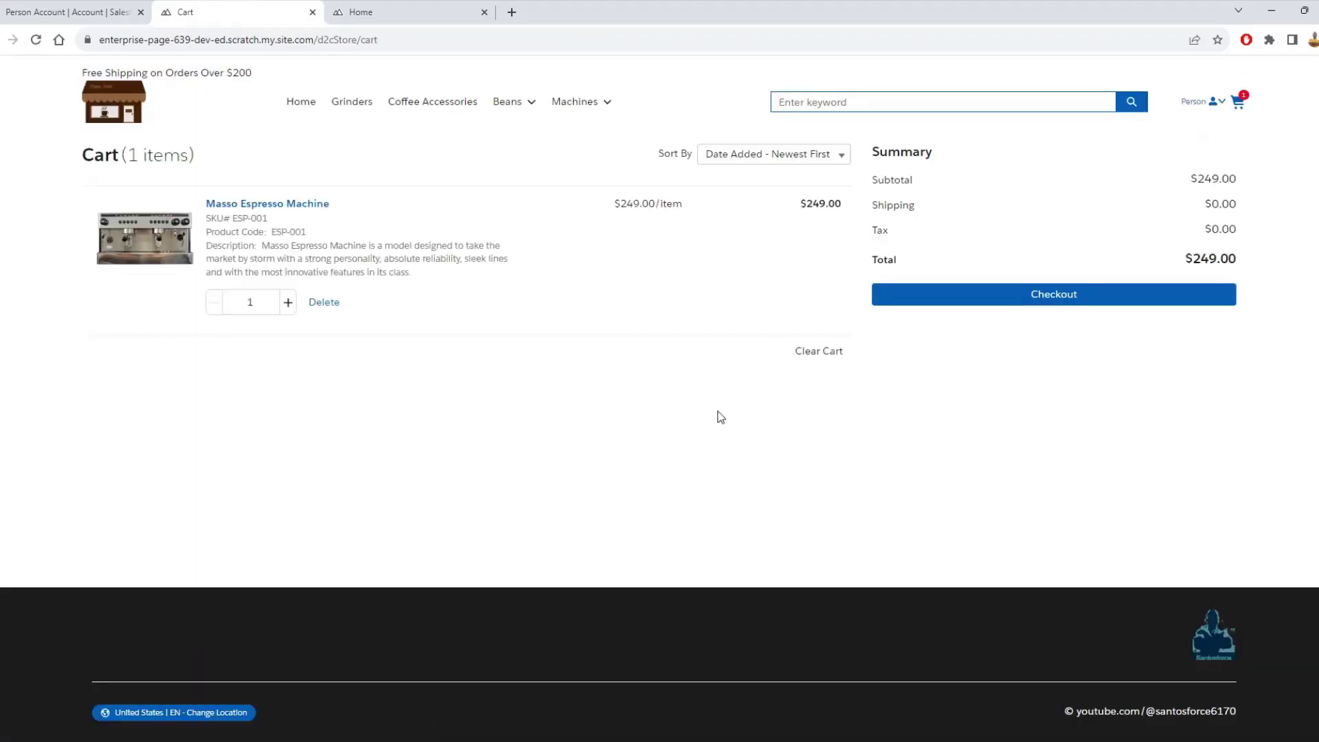
click(1035, 295)
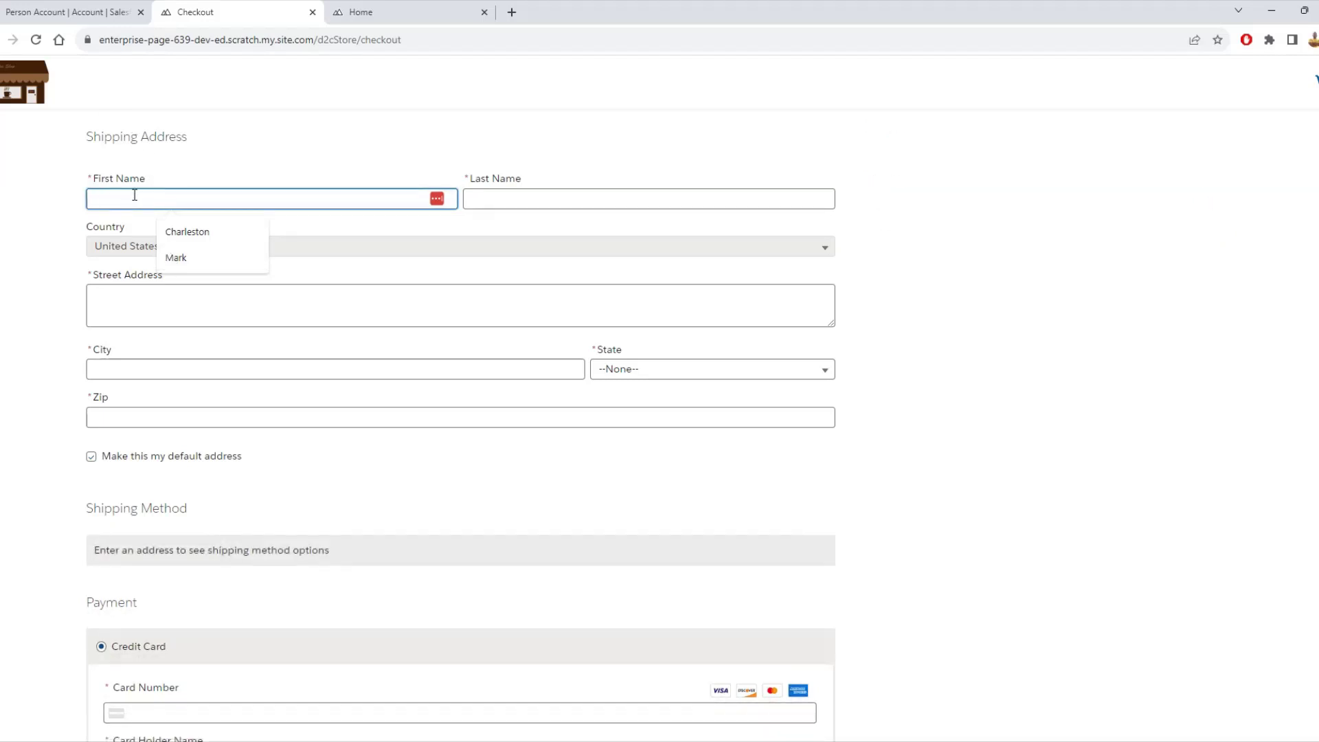
text(f)
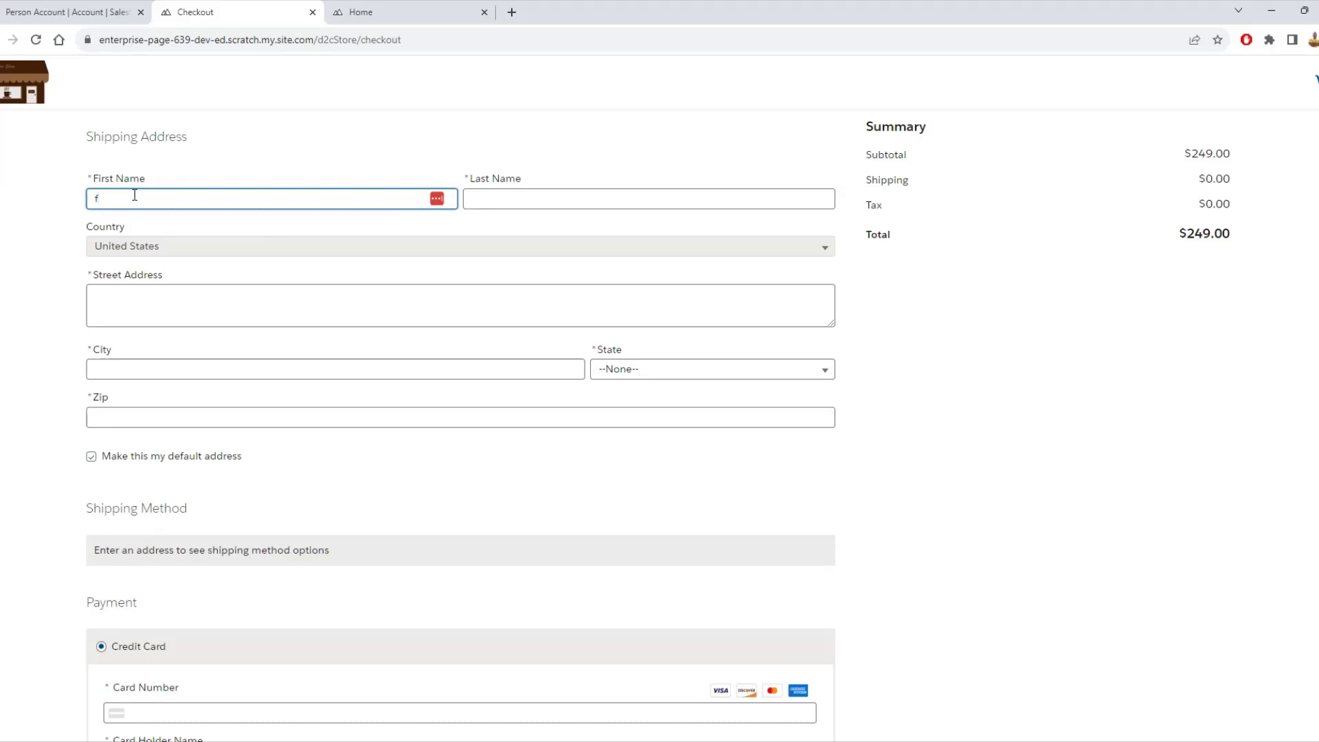
text(irst Shipping Address)
key(ctrl+shift+Left)
key(ctrl+shift+Left)
key(ctrl+x)
key(Tab)
key(ctrl+v)
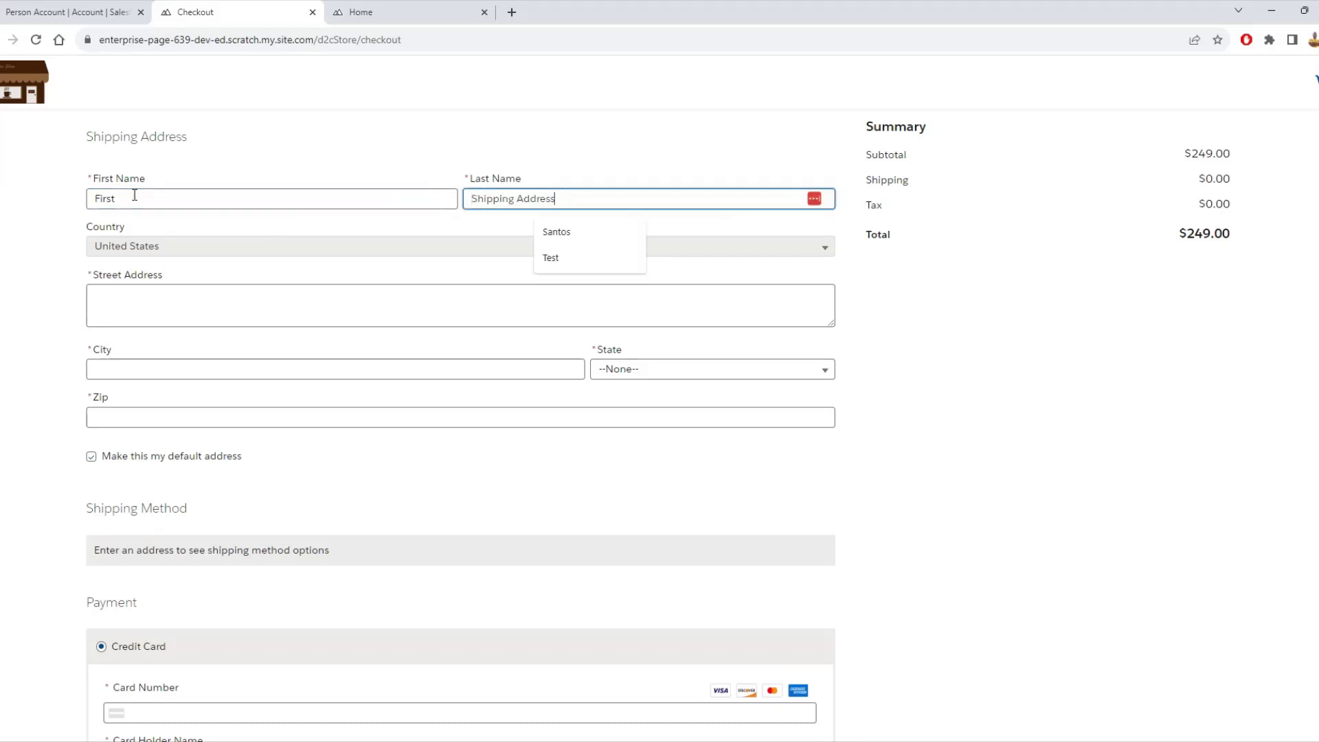
key(Tab)
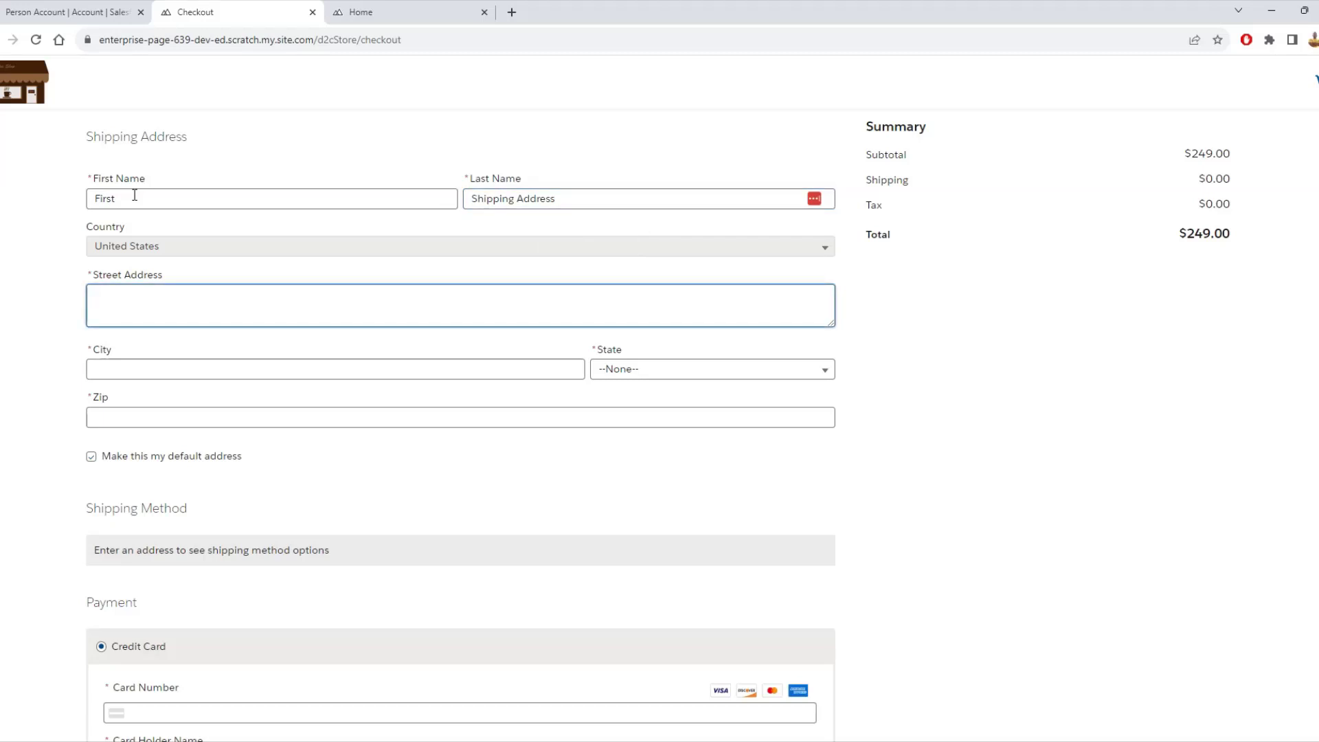
- Enter street '122 avenue', city Ice place, state Alaska and Zip 99938
text(122 avenue)
key(Tab)
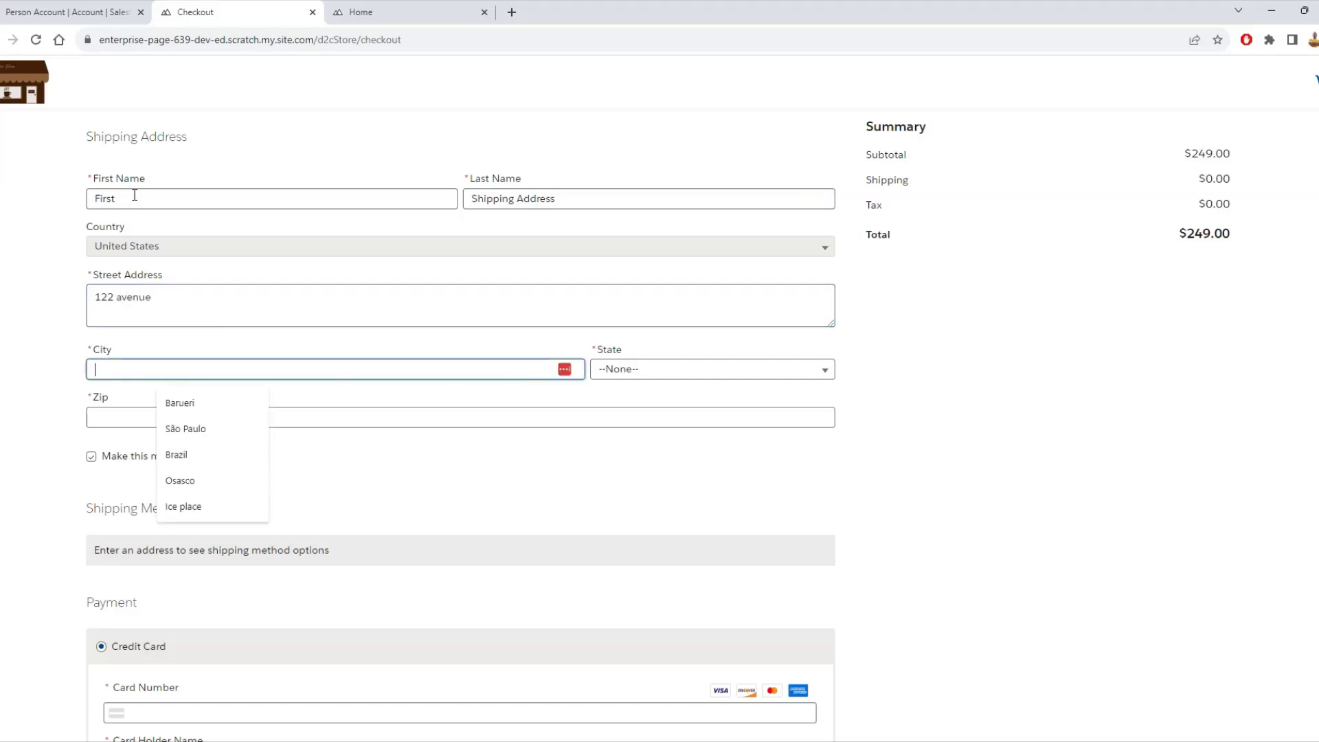
key(Down)
key(Down)
key(Down)
key(Down)
key(Down)
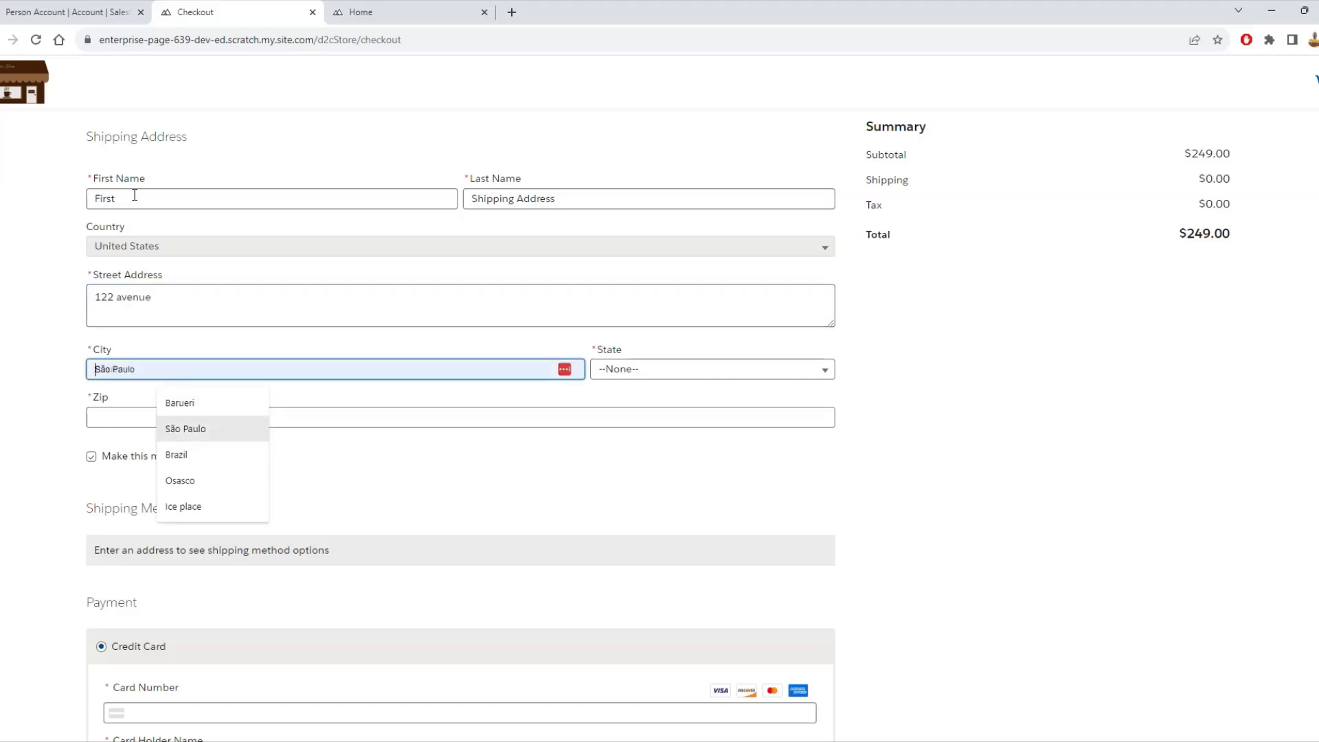
key(Tab)
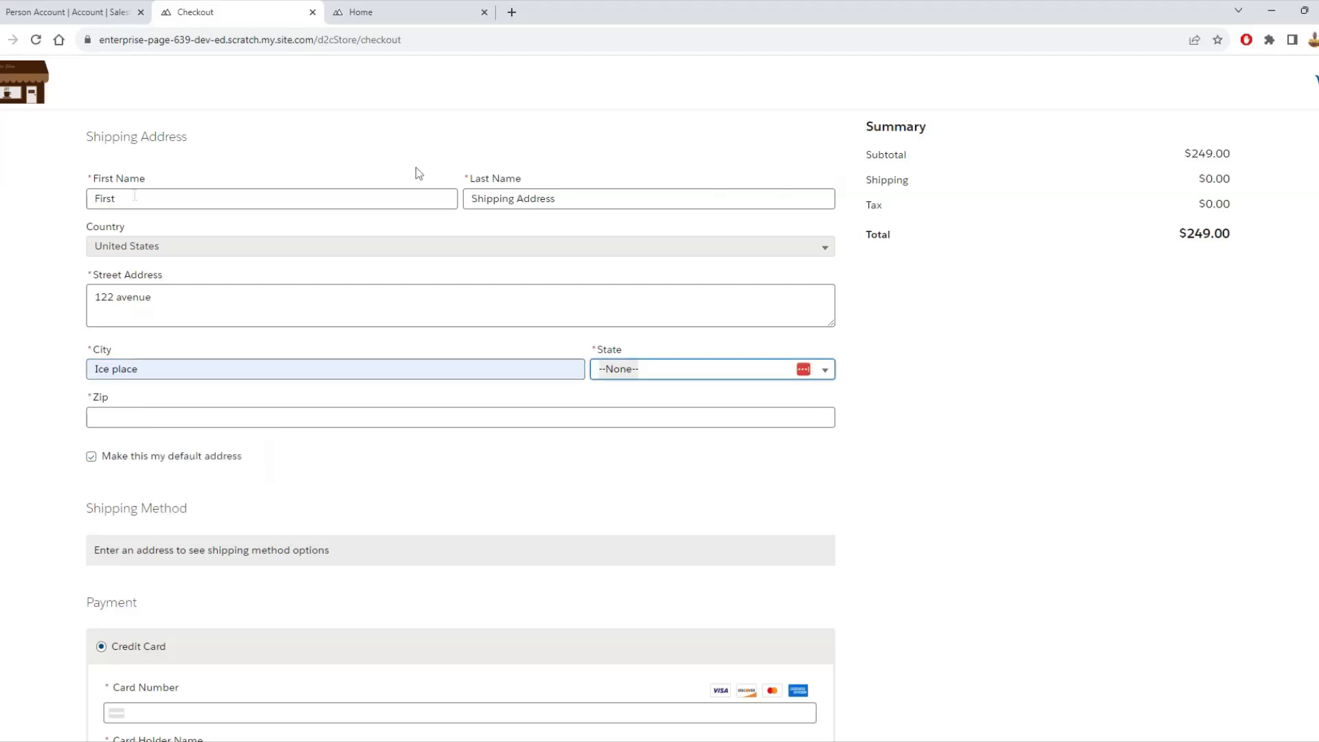
click(654, 369)
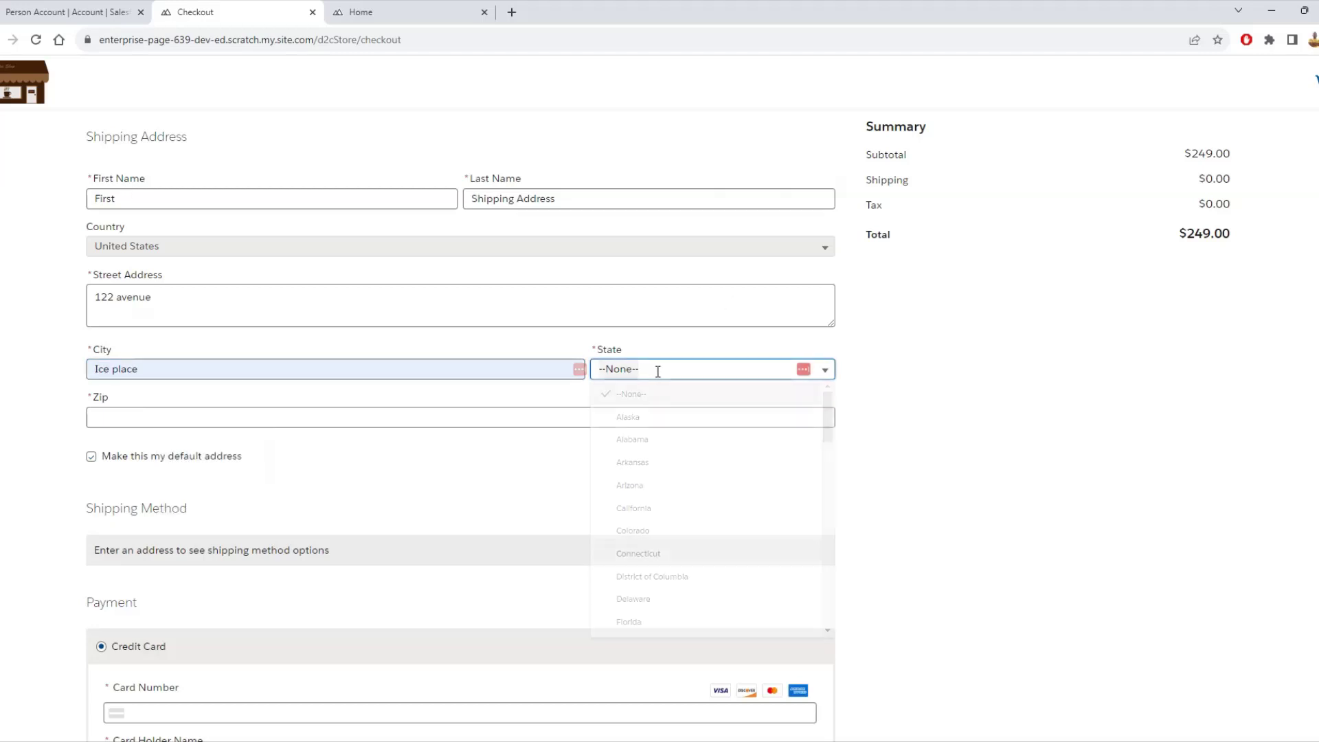
click(648, 417)
click(177, 417)
key(Down)
key(Return)
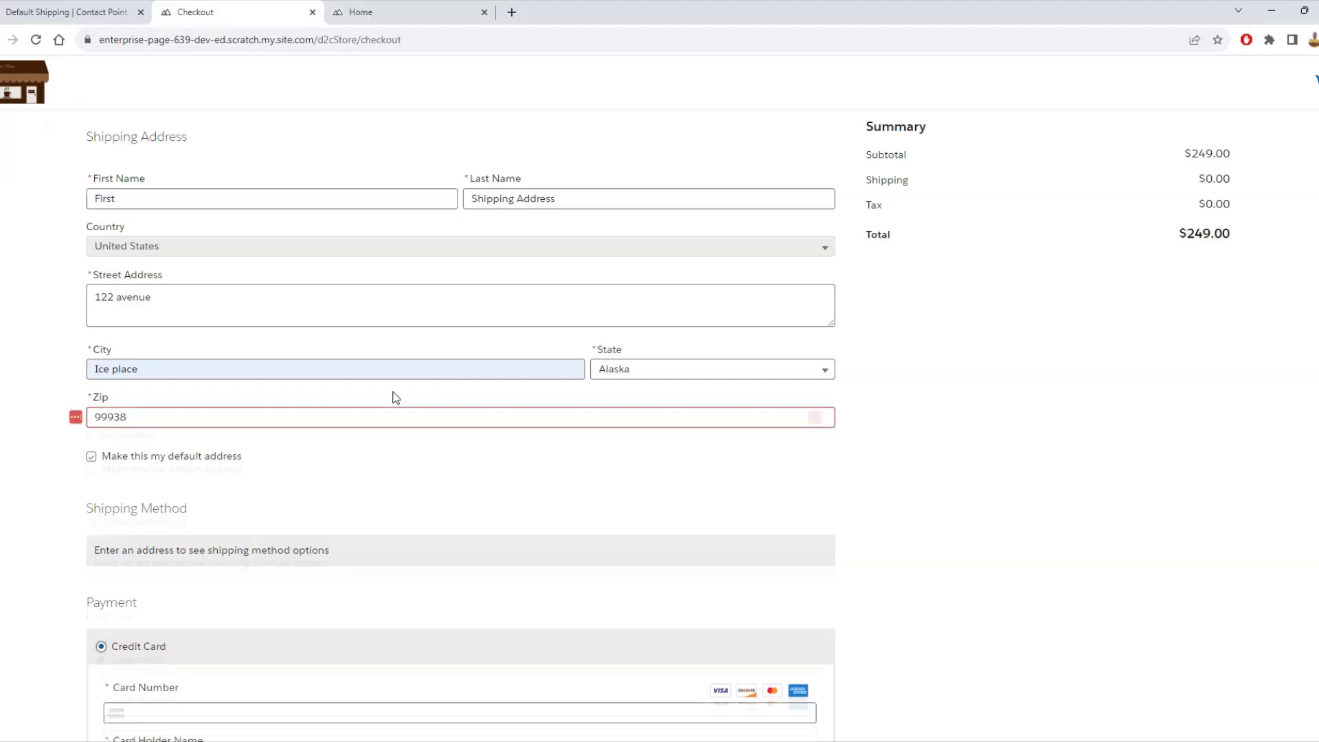
scroll(369, 457, down, 3)
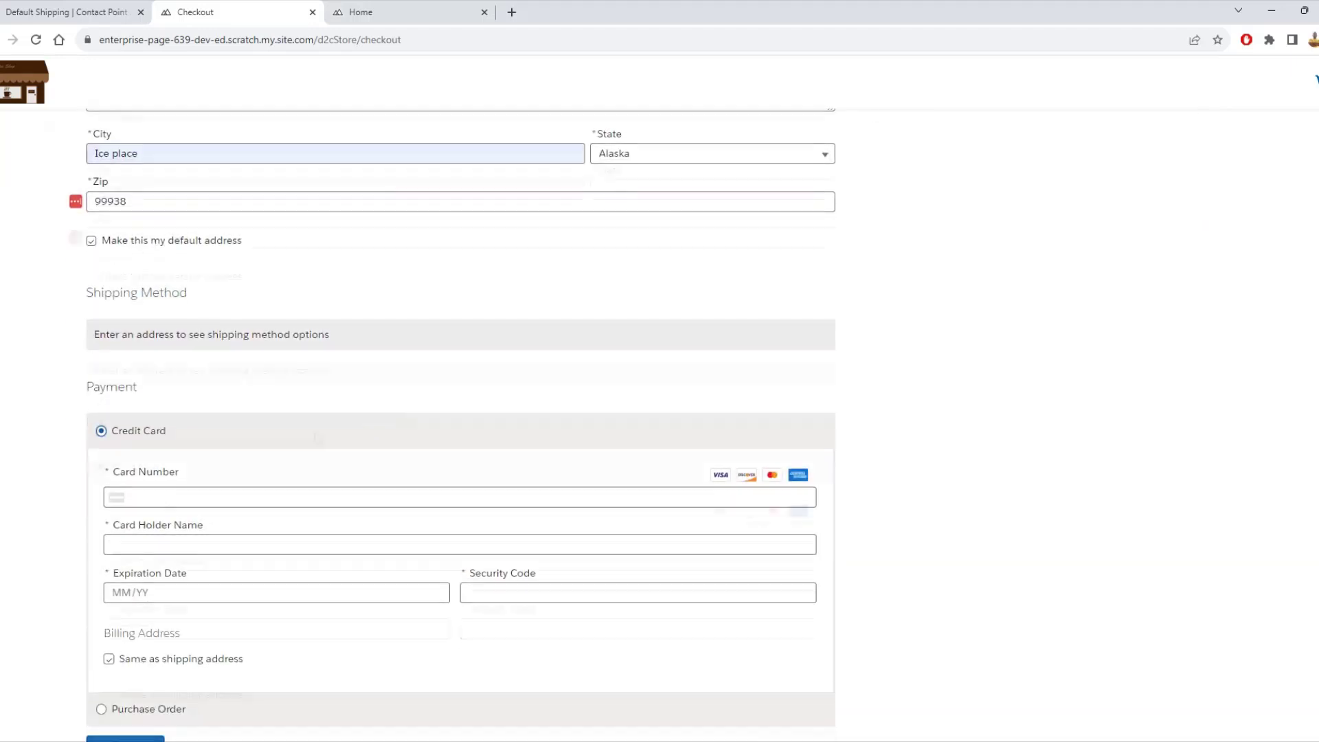
scroll(206, 212, up, 1)
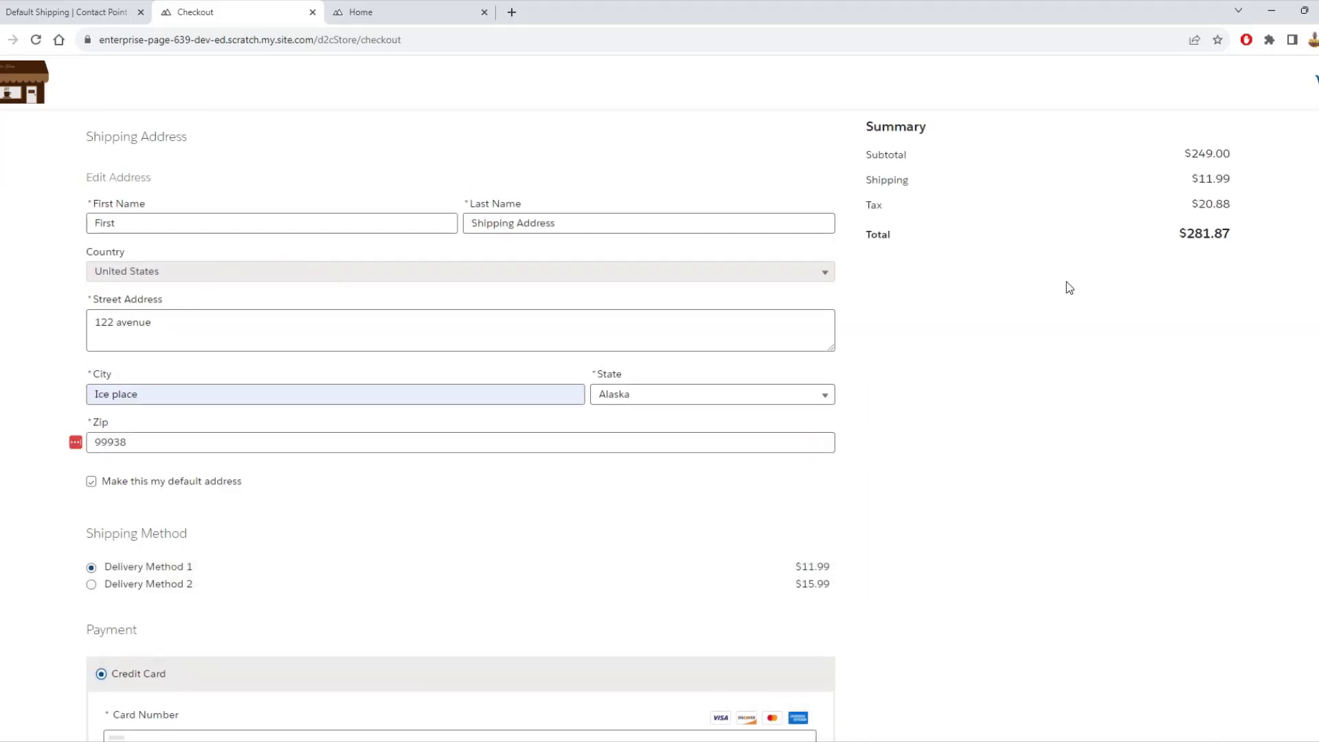
- Bring the test card guide into the browser window and return to the Checkout tab
scroll(1066, 281, down, 5)
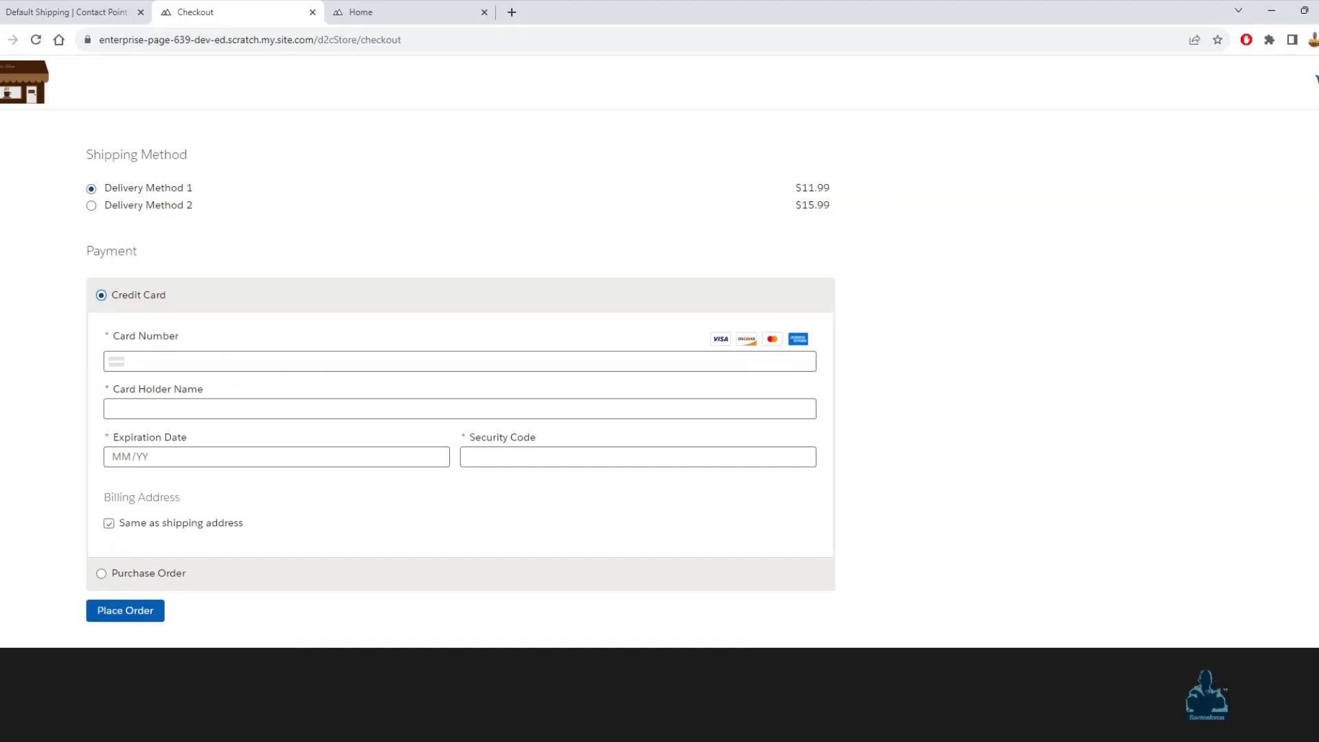
drag(382, 147, 580, 11)
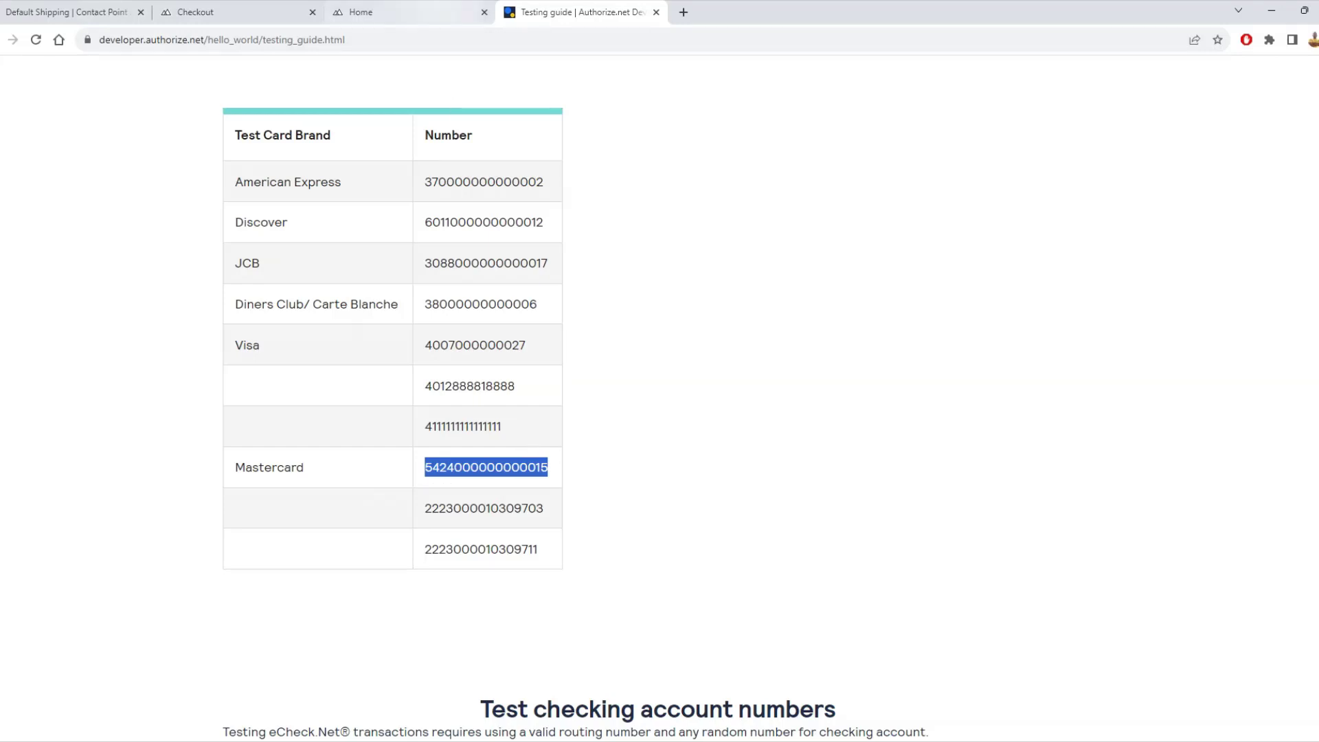
click(413, 12)
drag(225, 9, 478, 8)
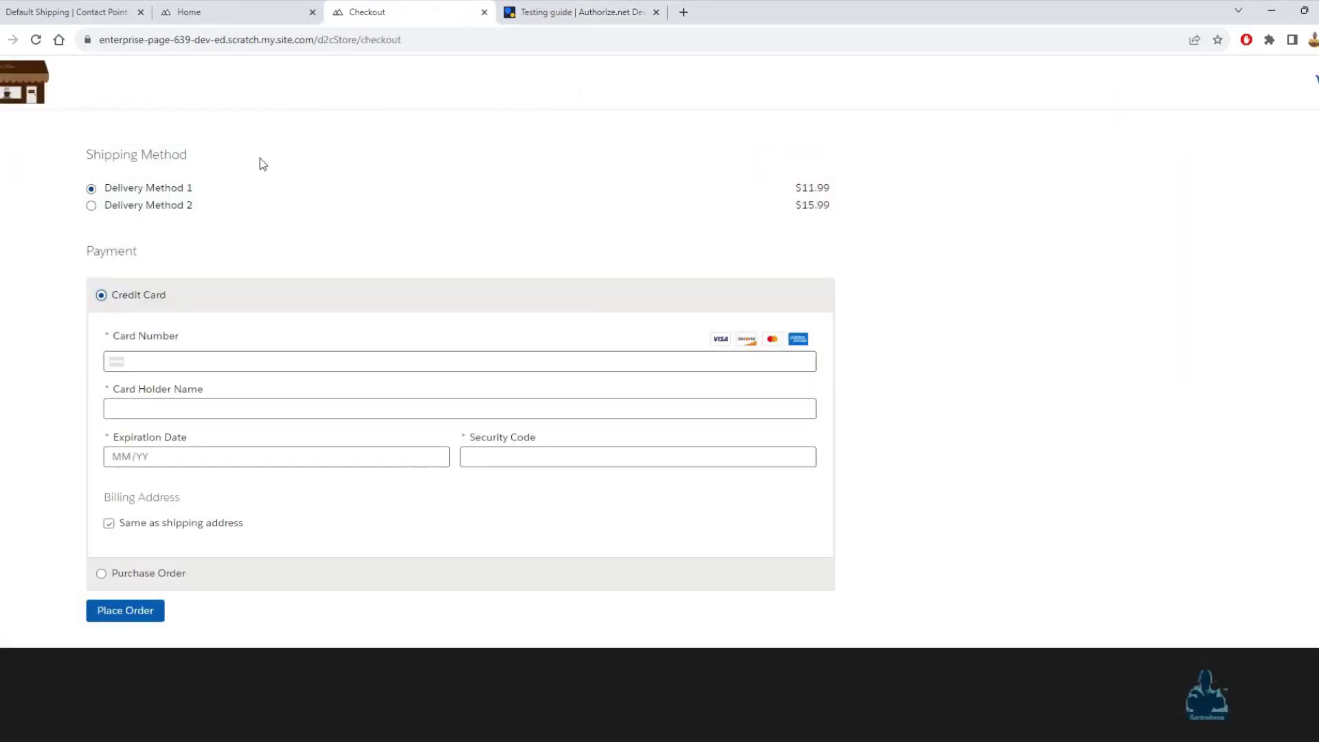
click(312, 12)
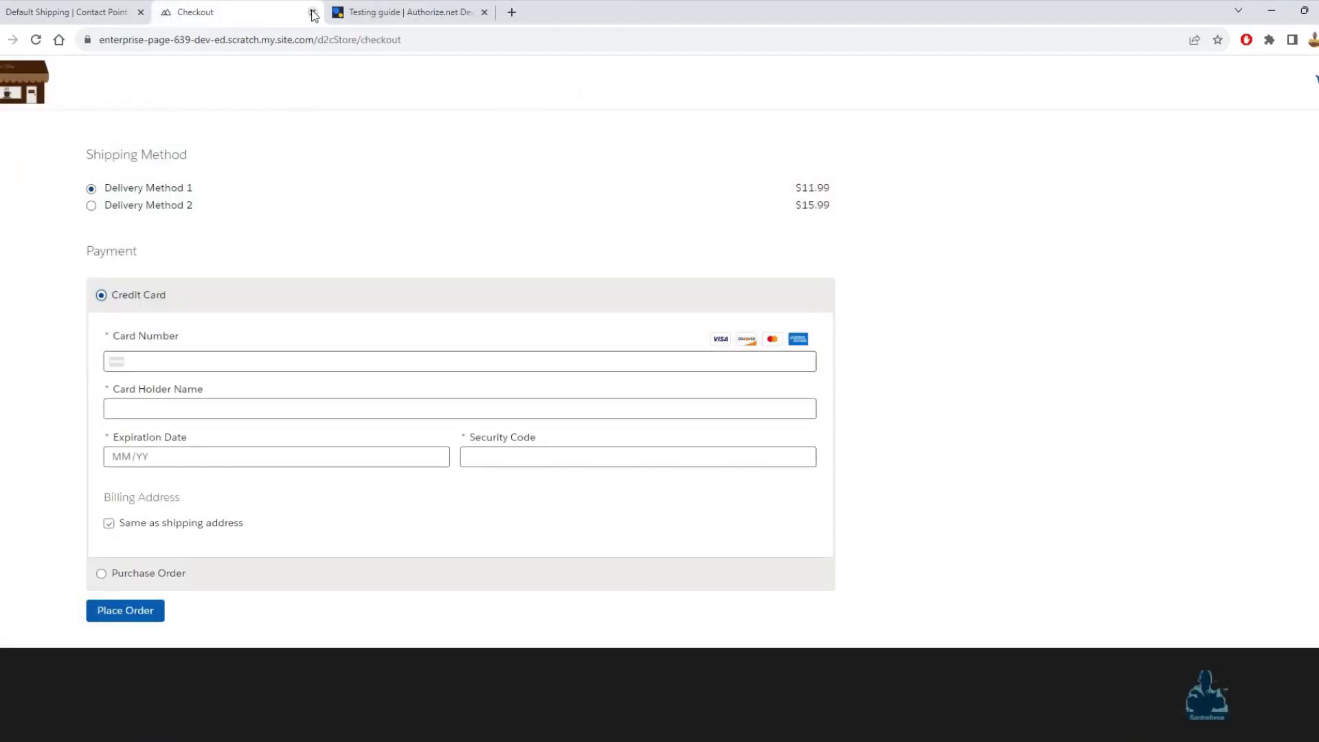
- Enter the Mastercard test card number, card holder name and expiration 10, then place the order
click(143, 358)
key(ctrl+v)
click(191, 407)
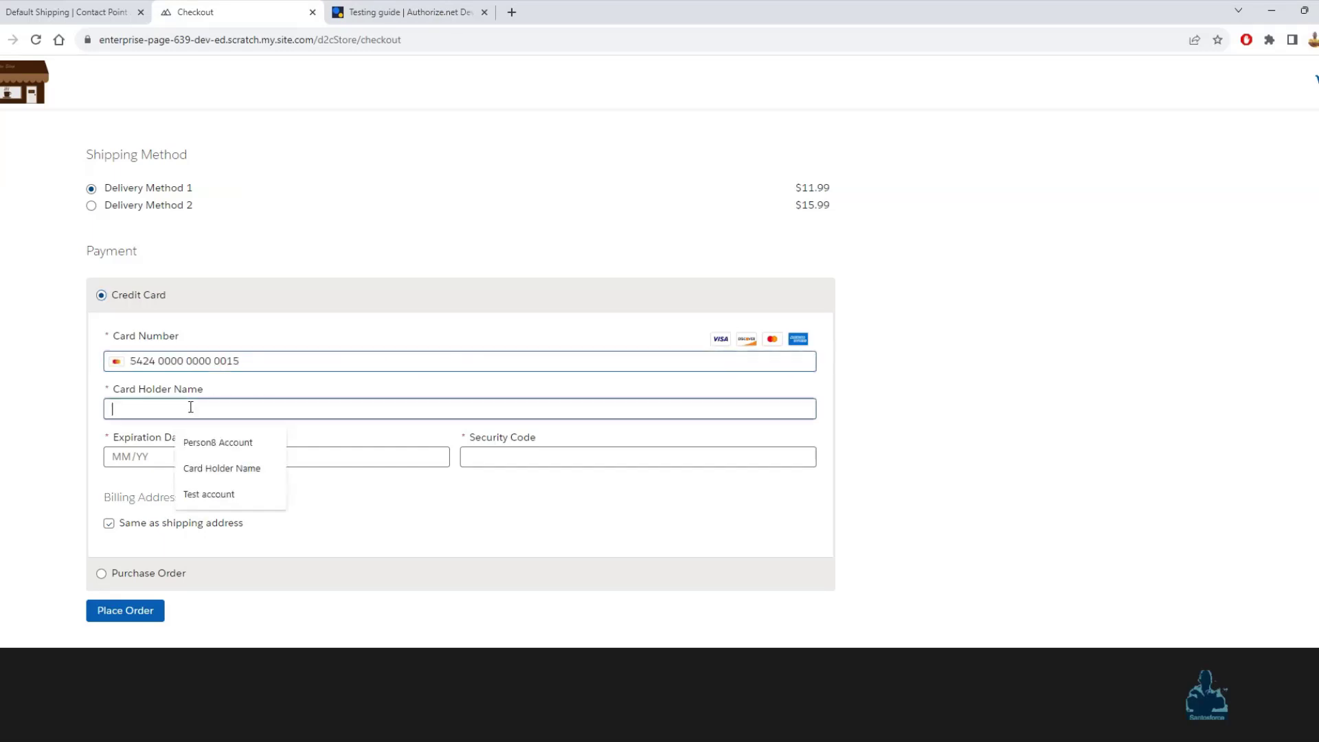
click(233, 468)
click(168, 457)
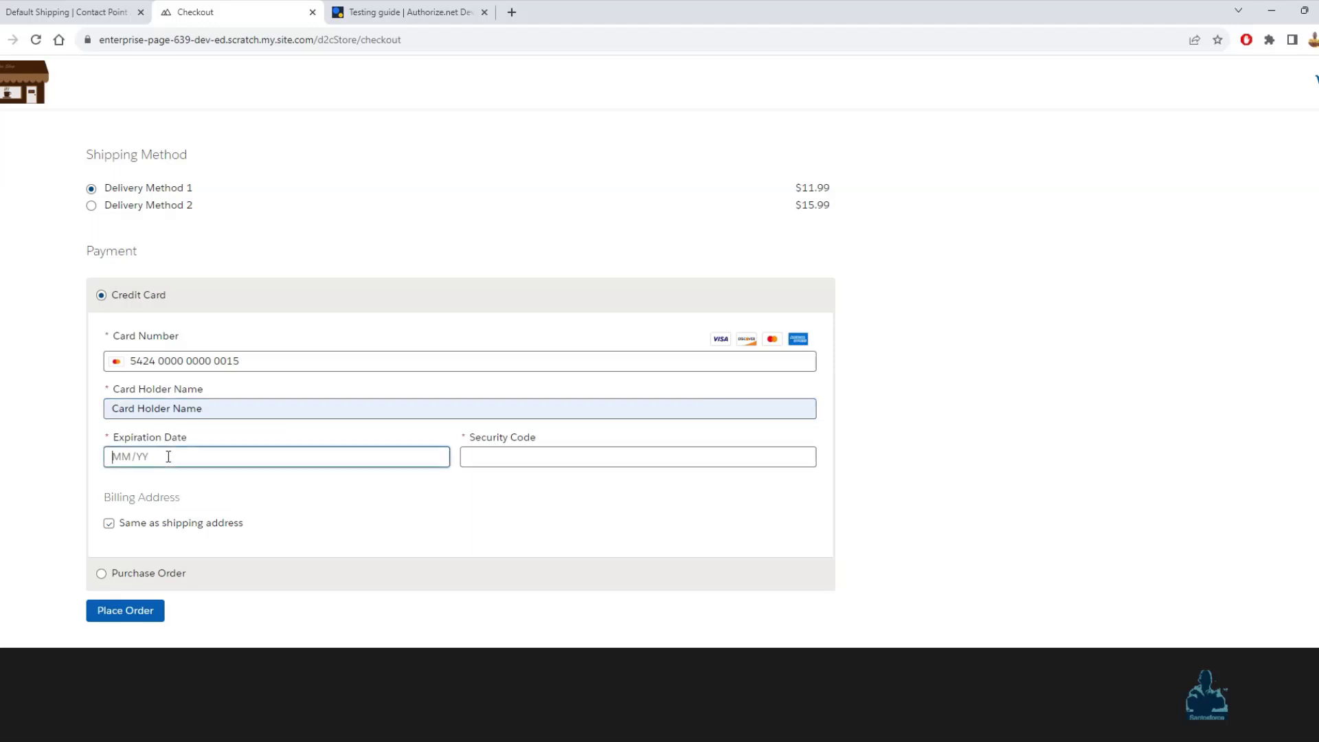
text(1029)
key(Tab)
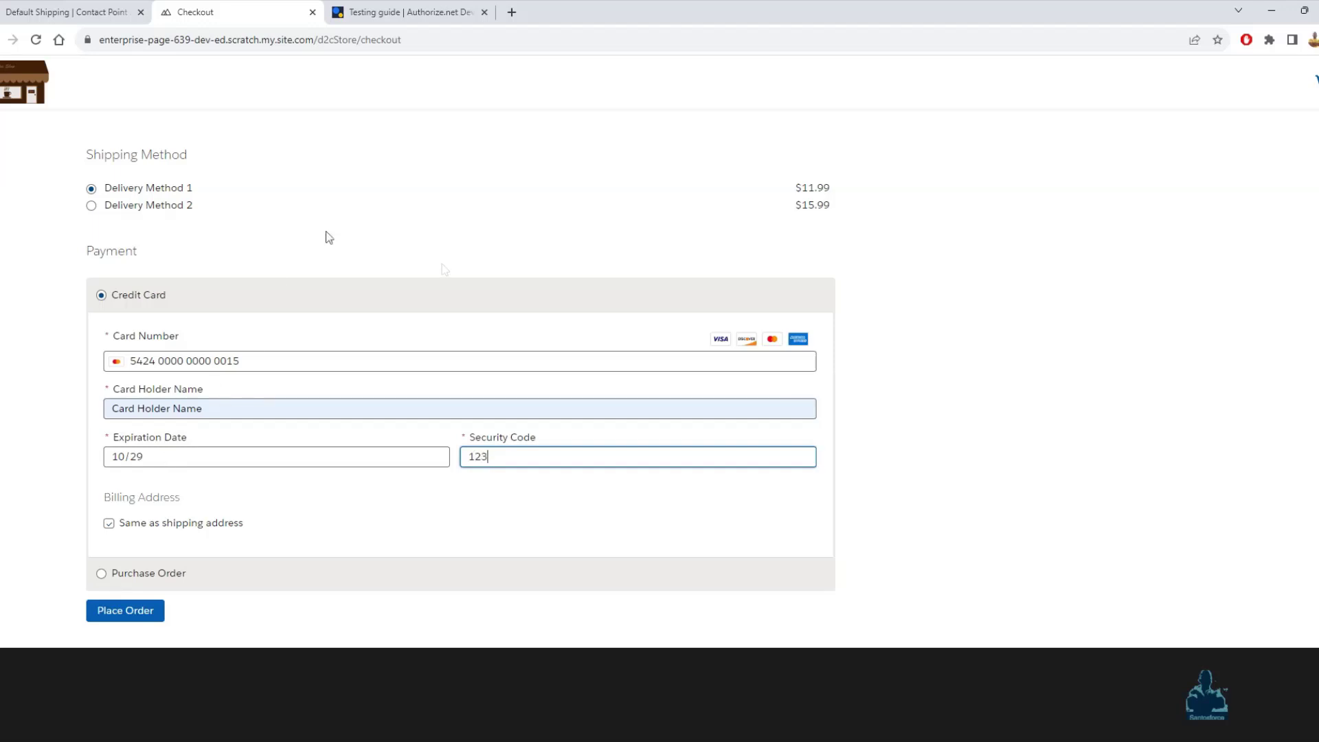
scroll(457, 268, up, 4)
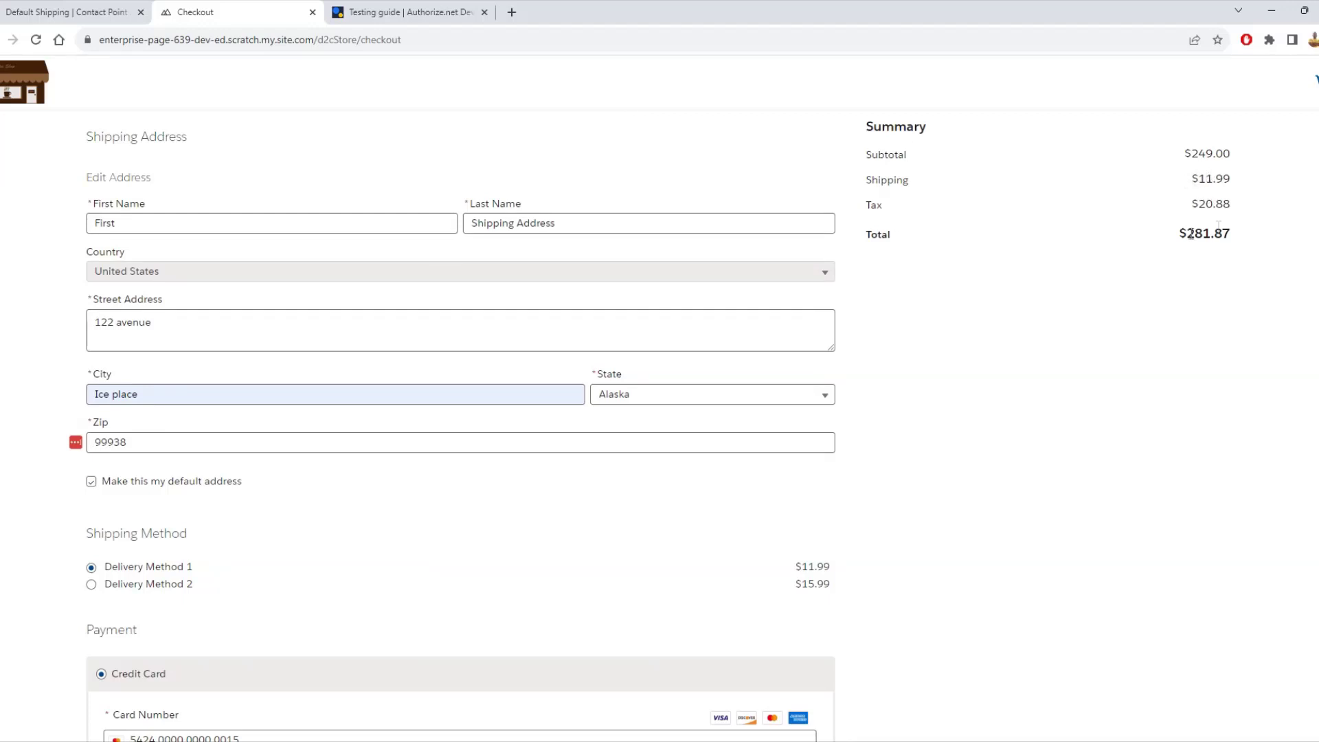
scroll(1129, 212, down, 5)
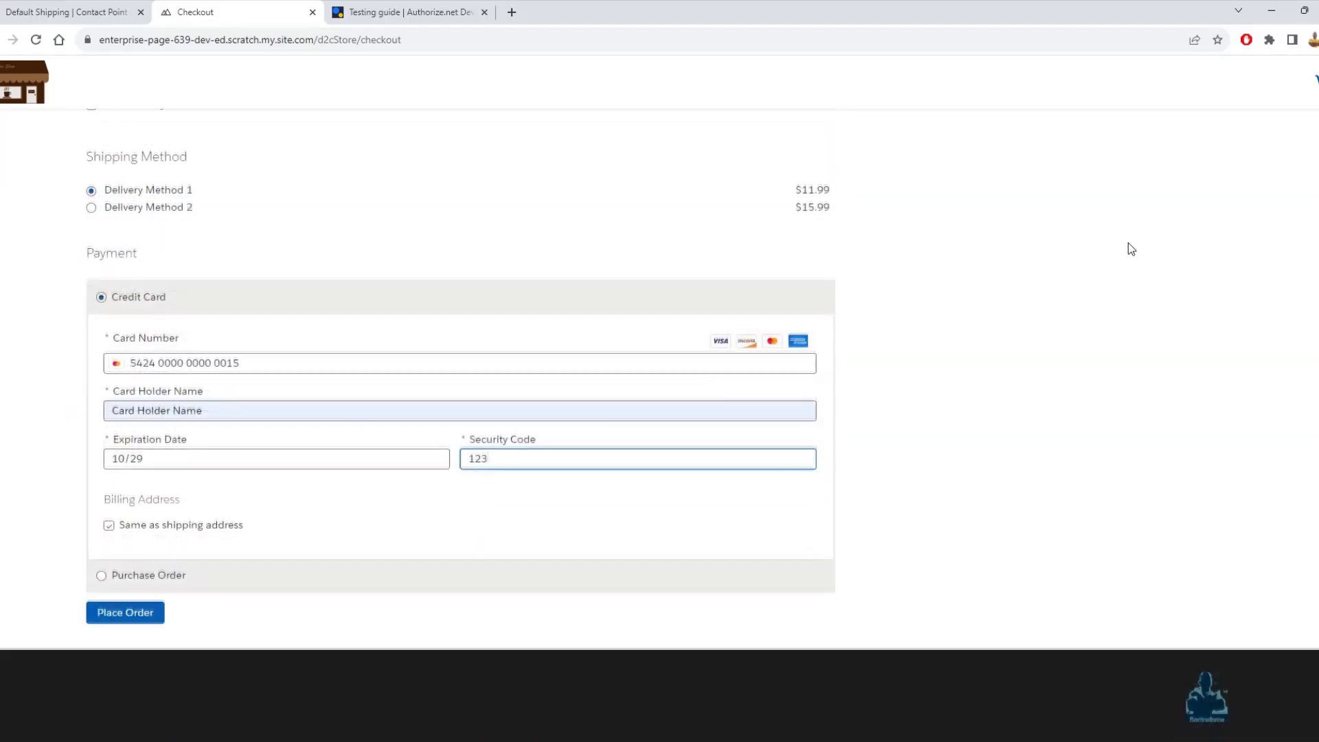
click(141, 615)
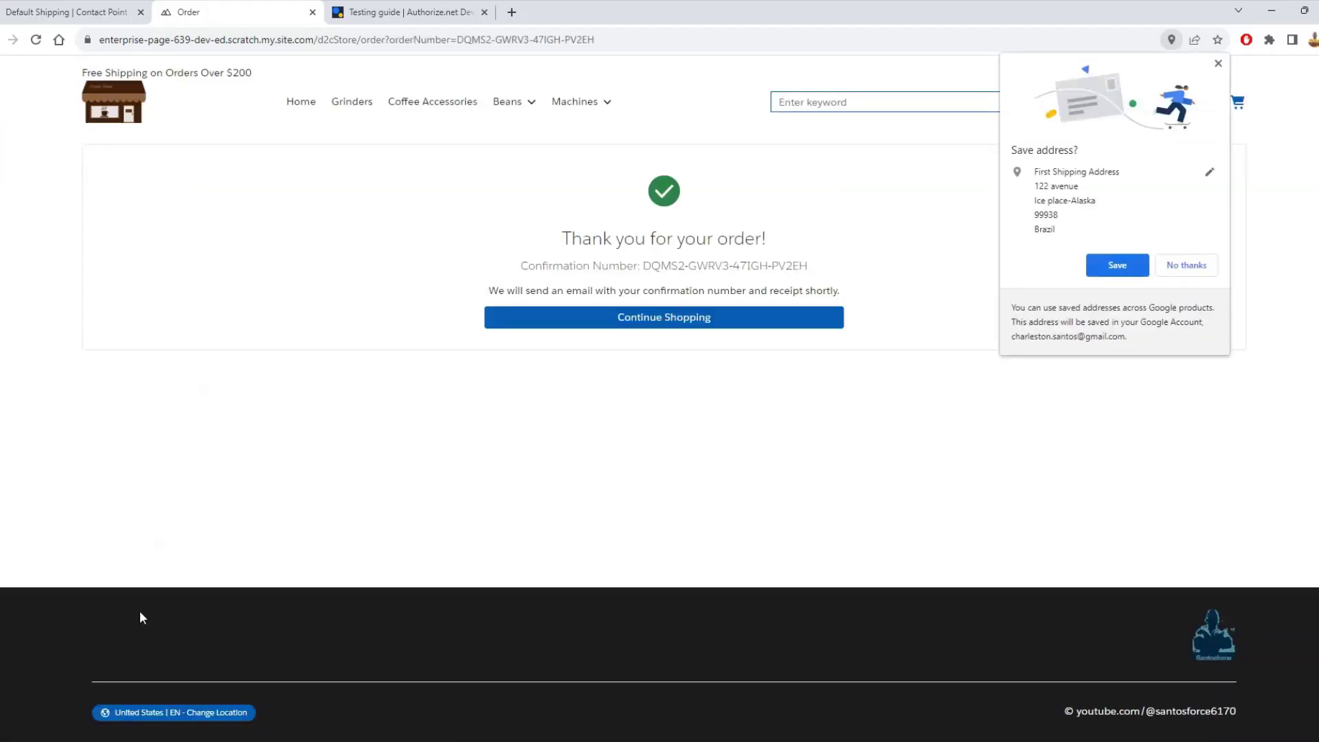
- Dismiss the save-address popup, open the new order from the Orders list, then log out
click(1217, 63)
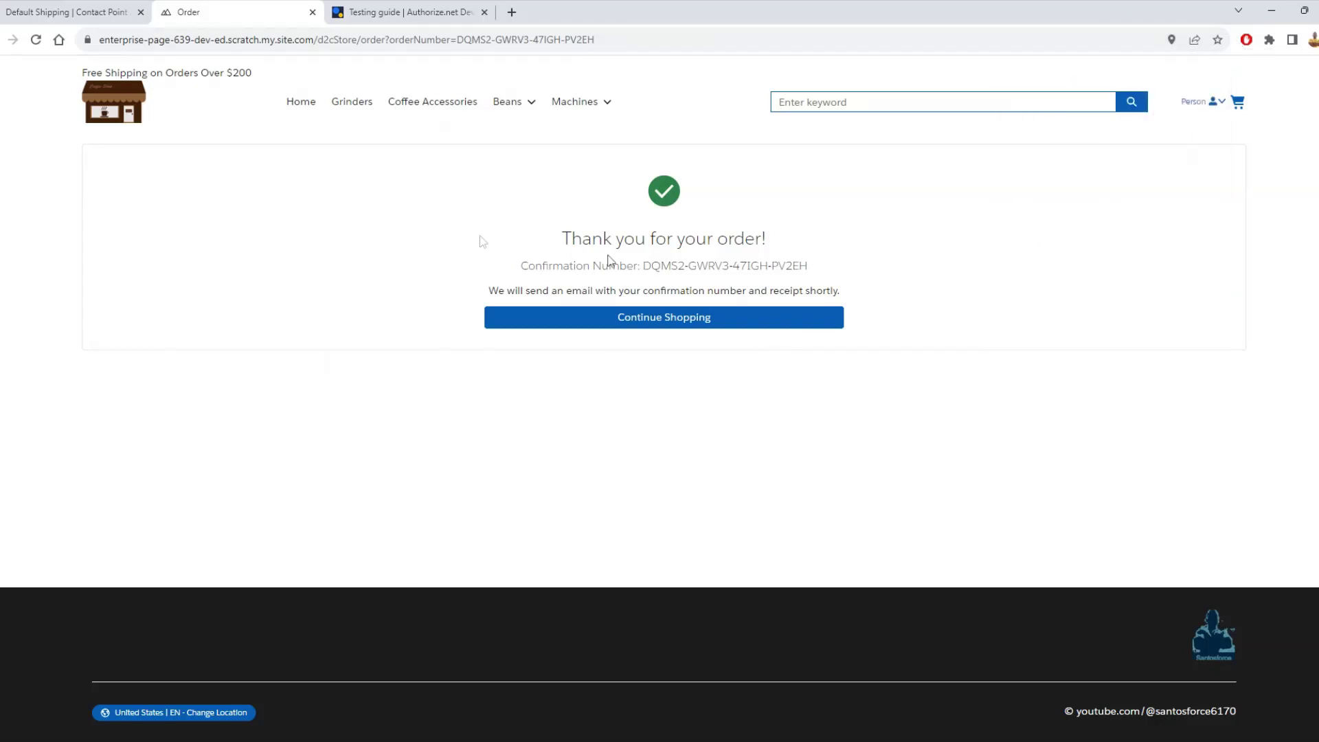
click(701, 318)
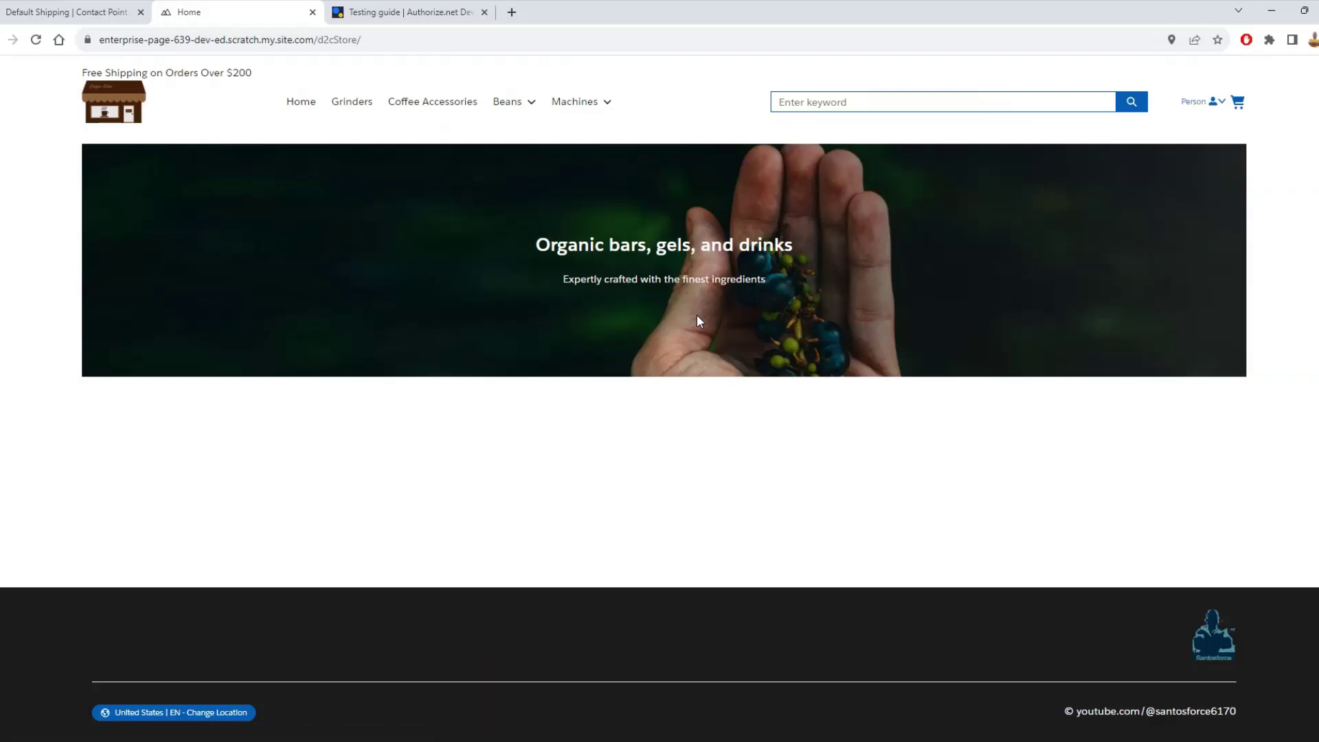
click(1207, 109)
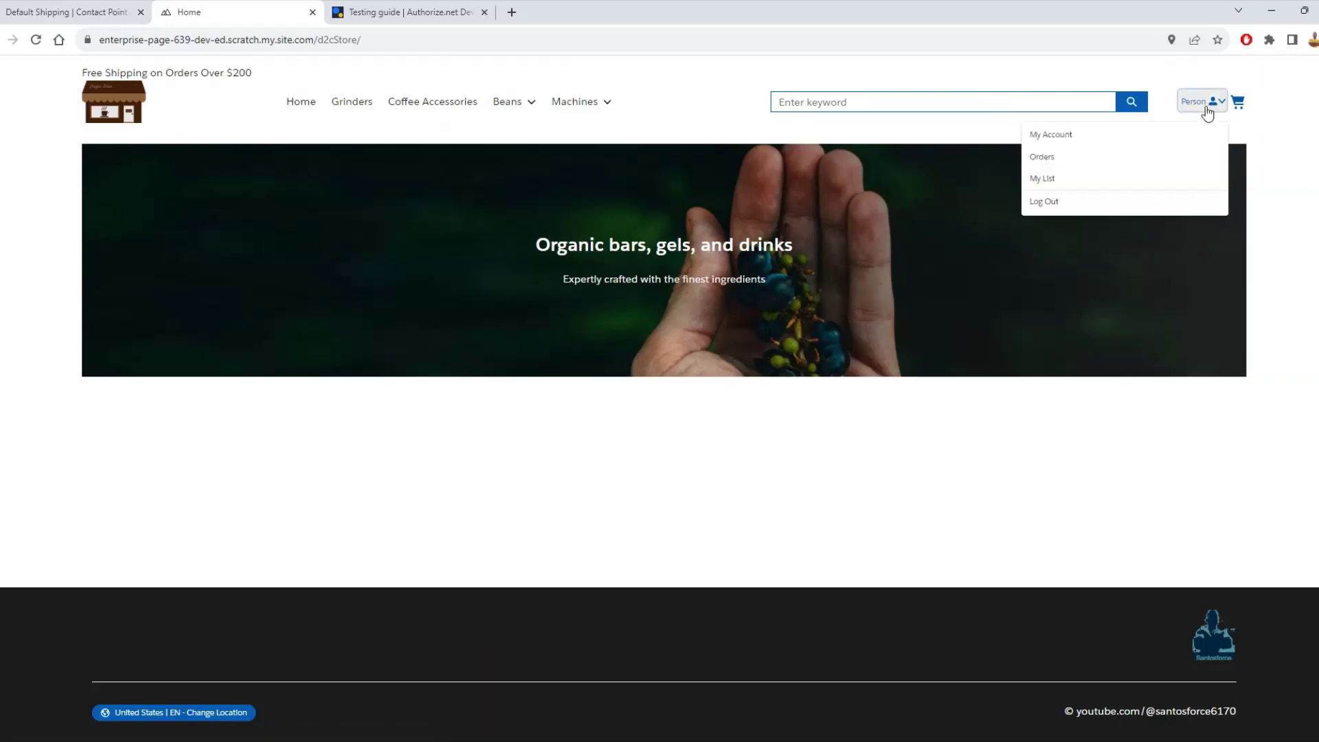
click(1071, 157)
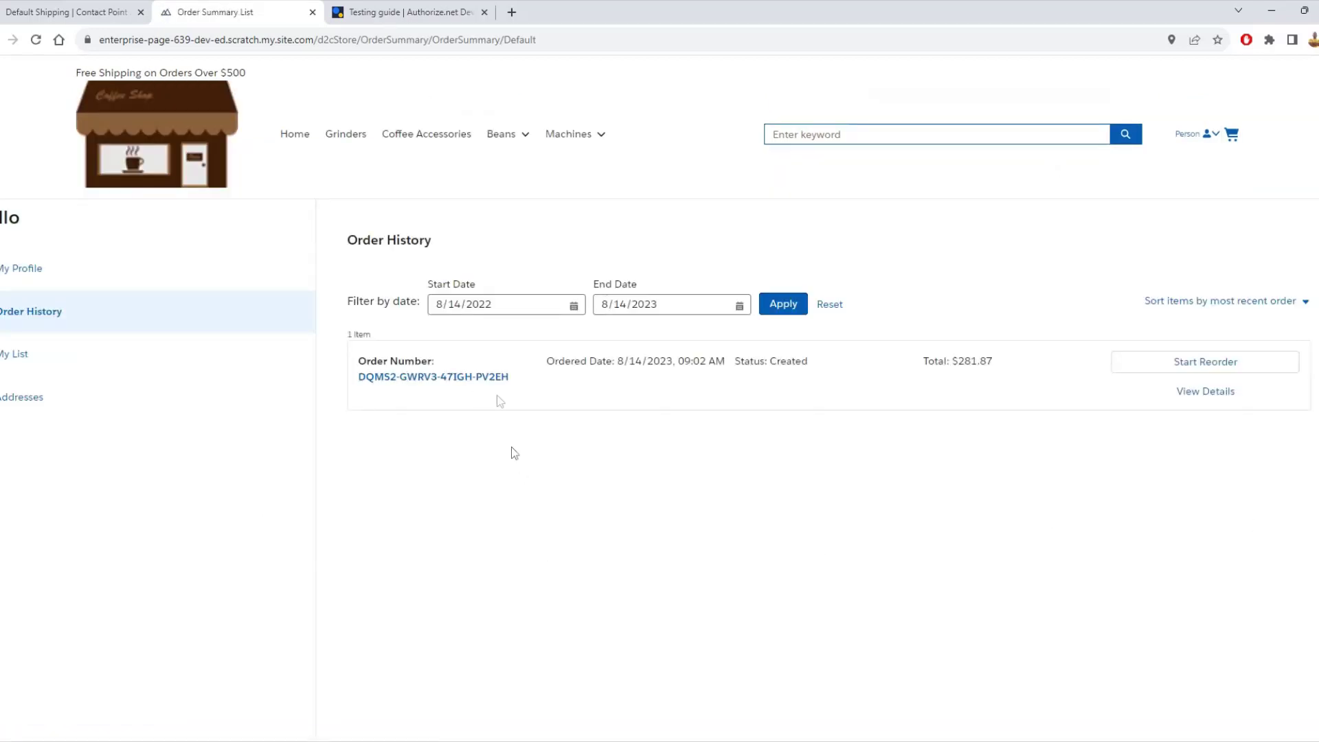
click(465, 378)
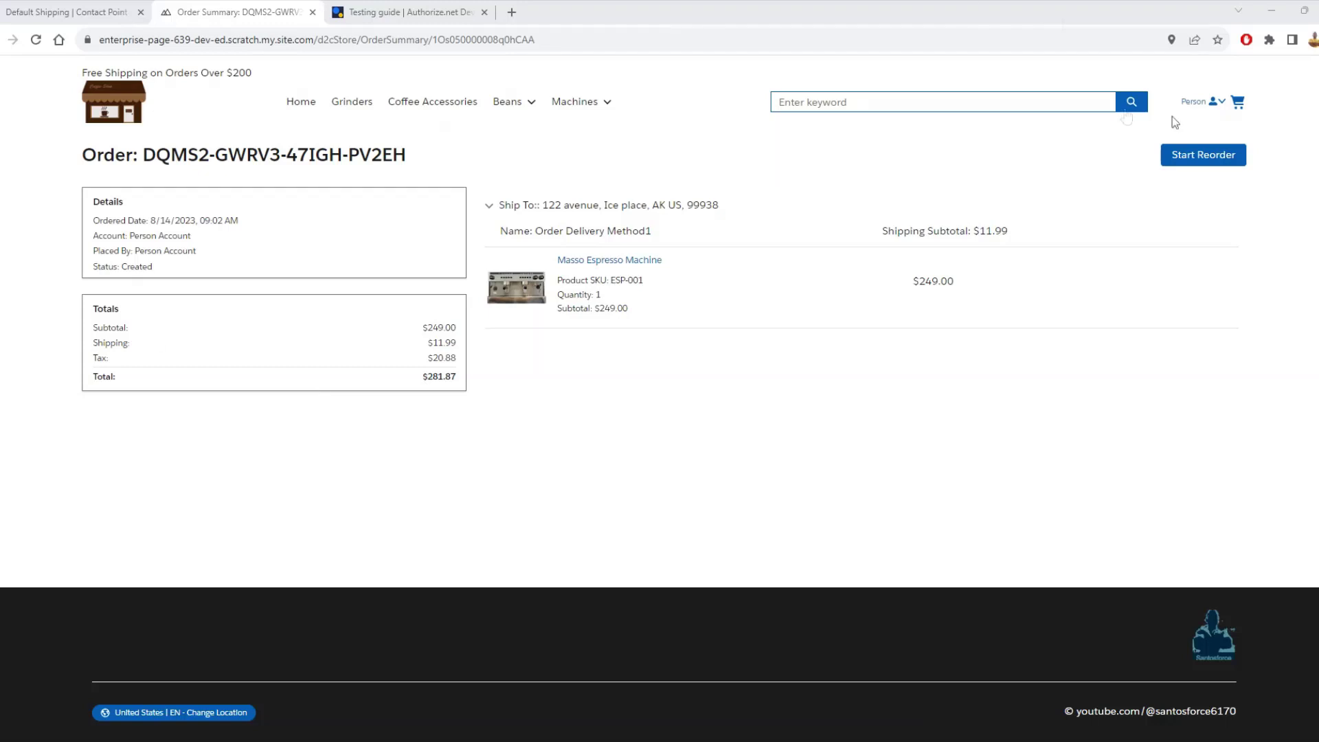
click(1216, 102)
click(1068, 205)
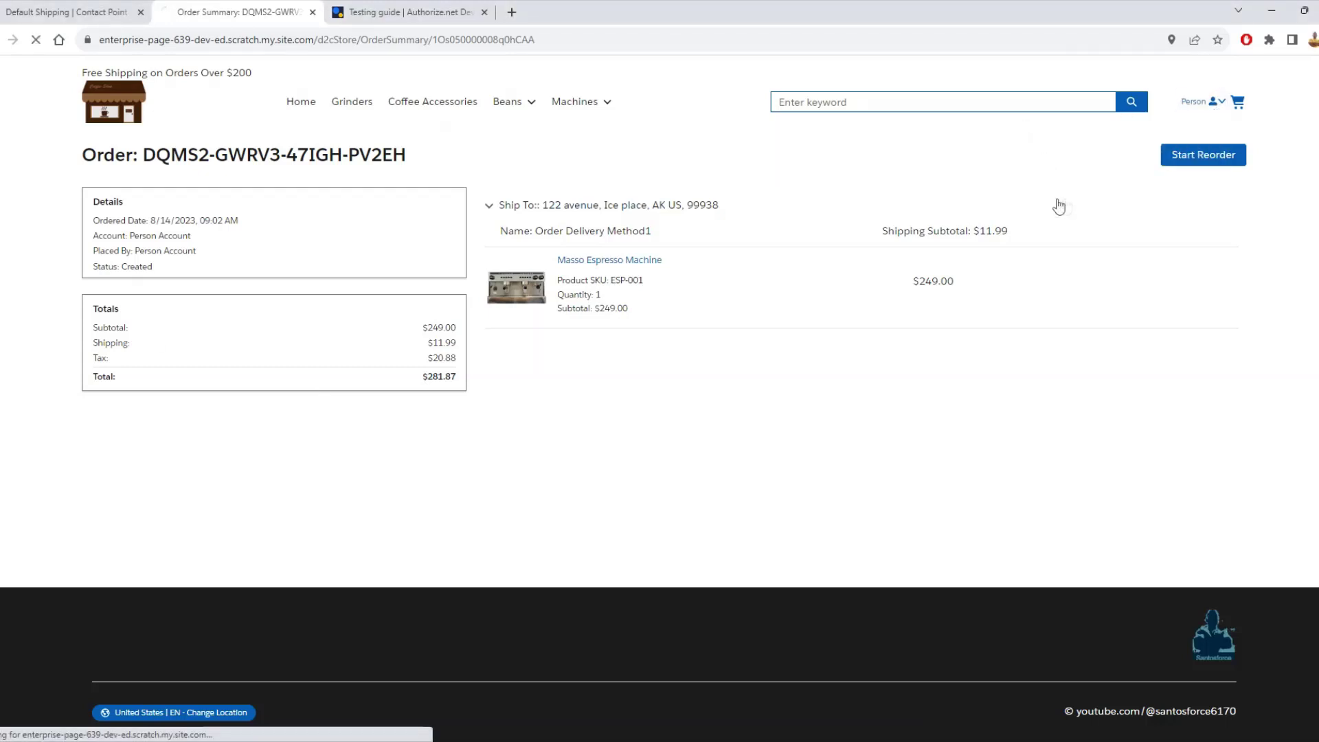
- Switch back to Salesforce and open the d2cStore store workspace via the Accounts tab
click(55, 11)
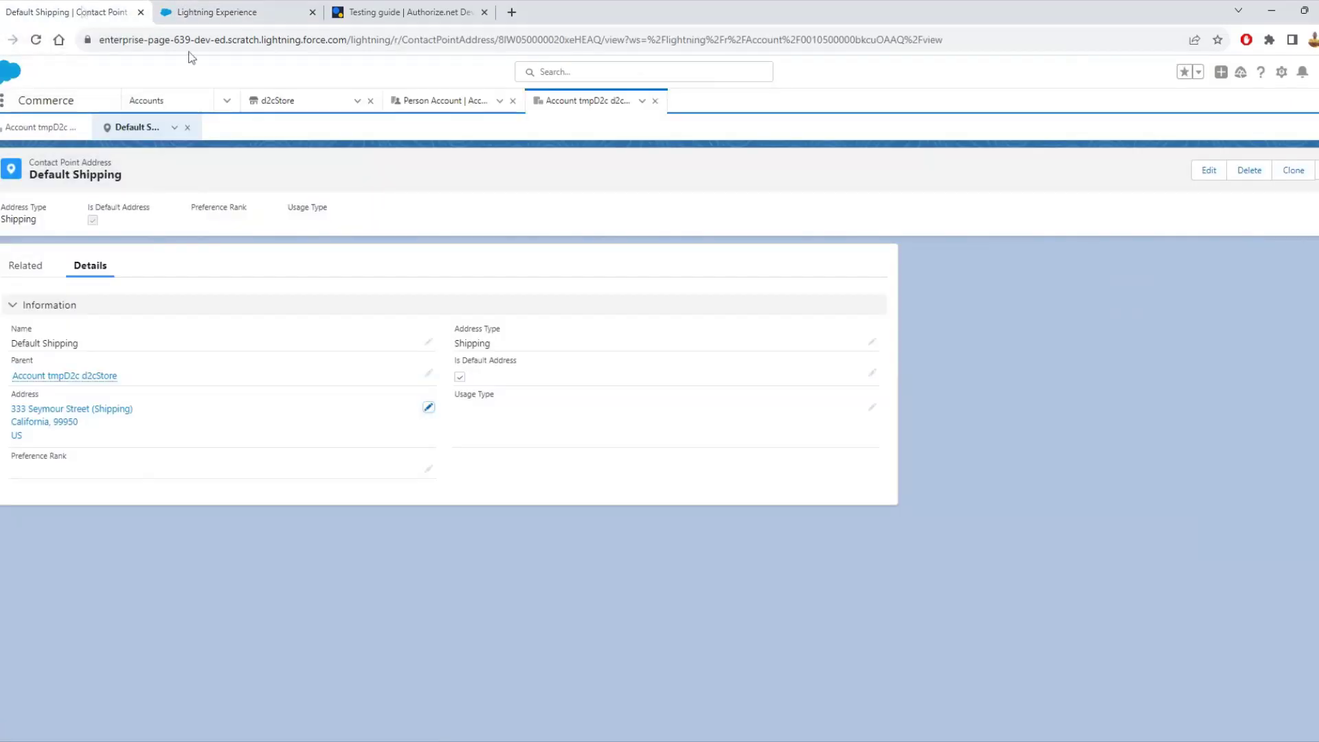
click(156, 102)
click(270, 111)
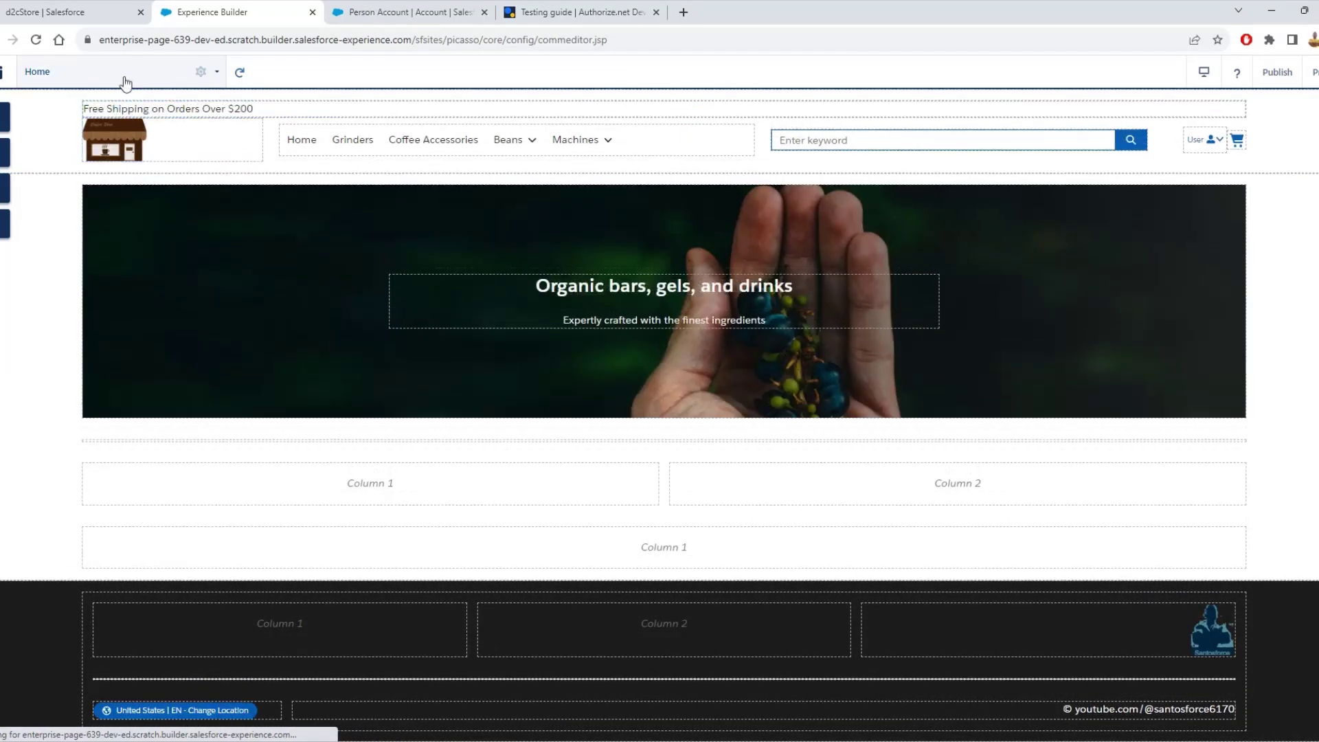
- Search site pages for 'CHECK' to open Checkout, then inspect and close the Dual Payment settings
click(122, 77)
click(111, 156)
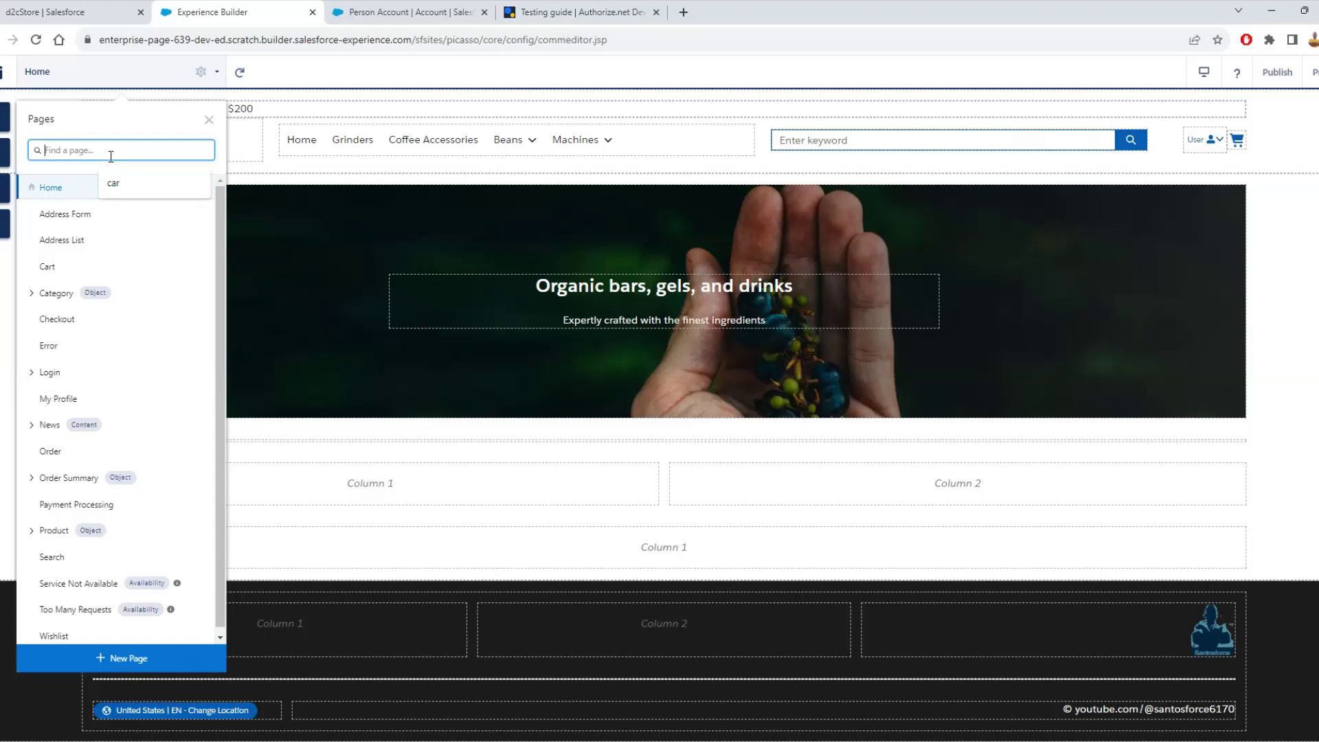
text(CHECK)
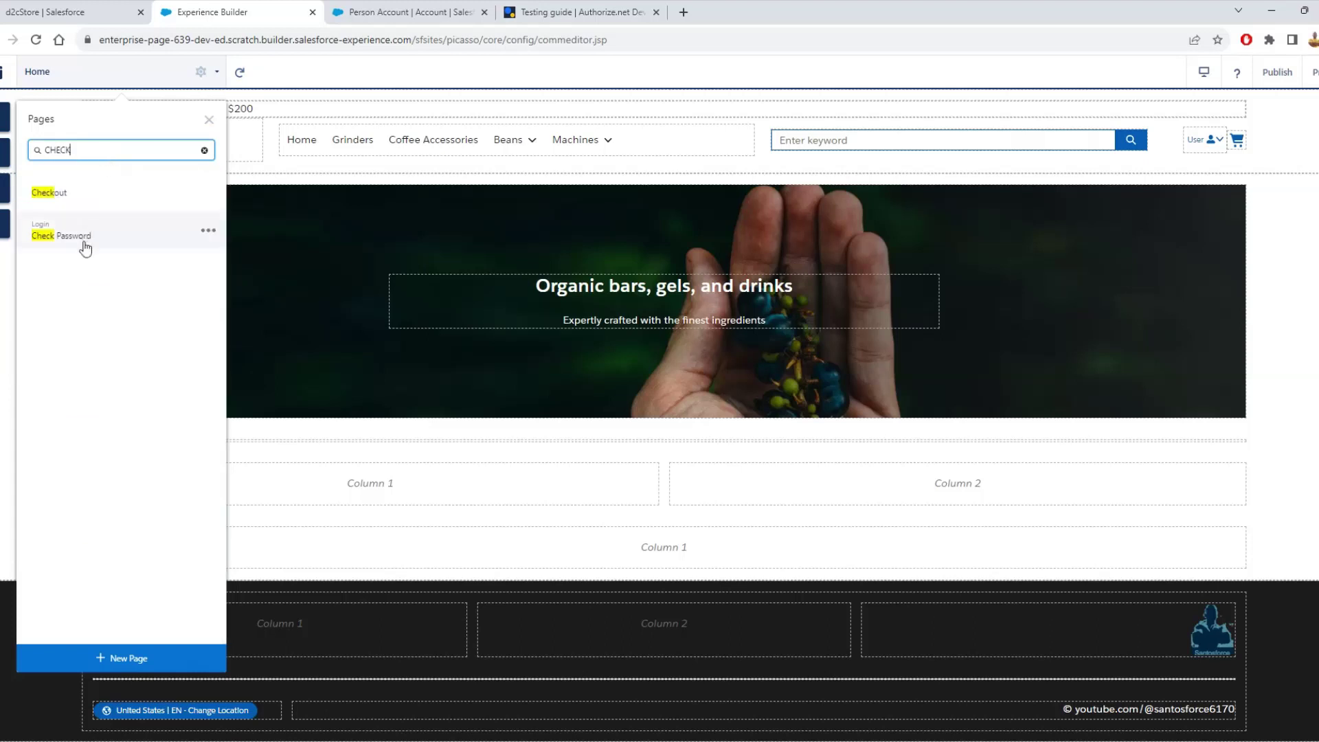
click(85, 241)
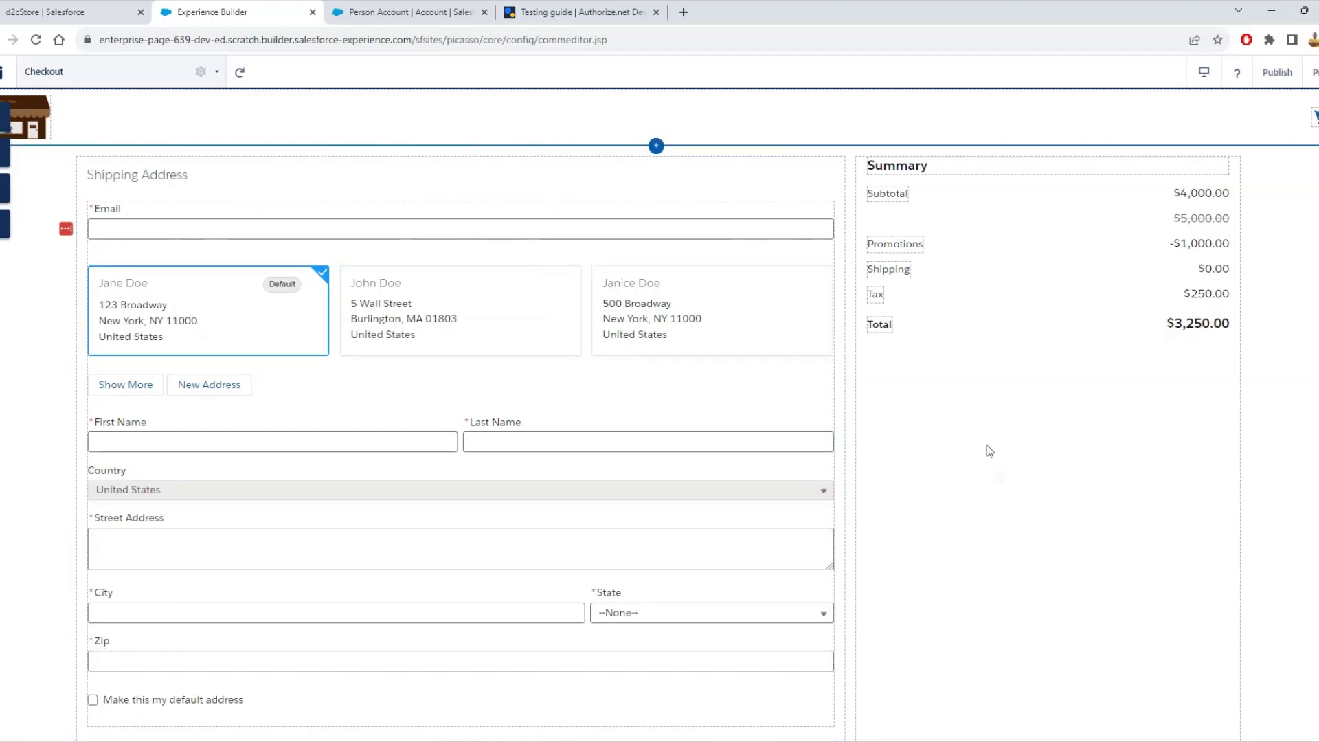
scroll(977, 483, down, 2)
scroll(977, 483, down, 7)
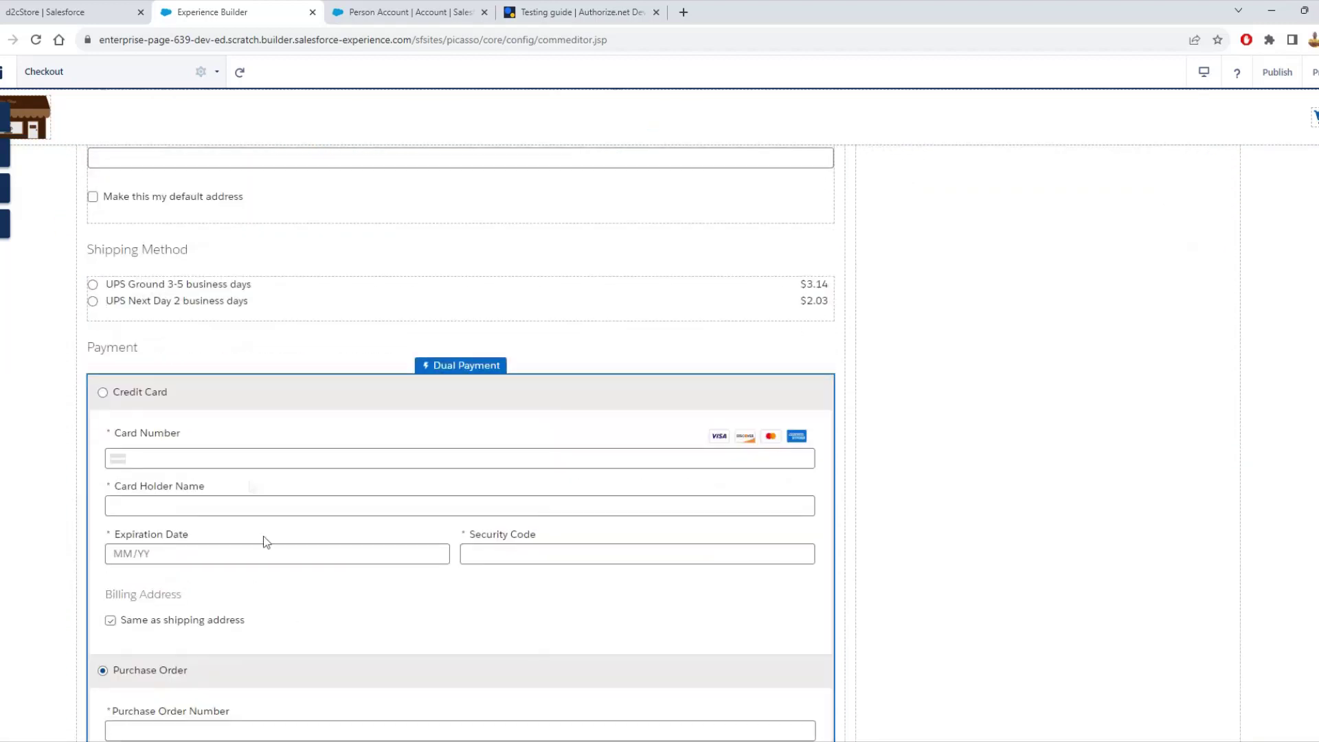
click(387, 270)
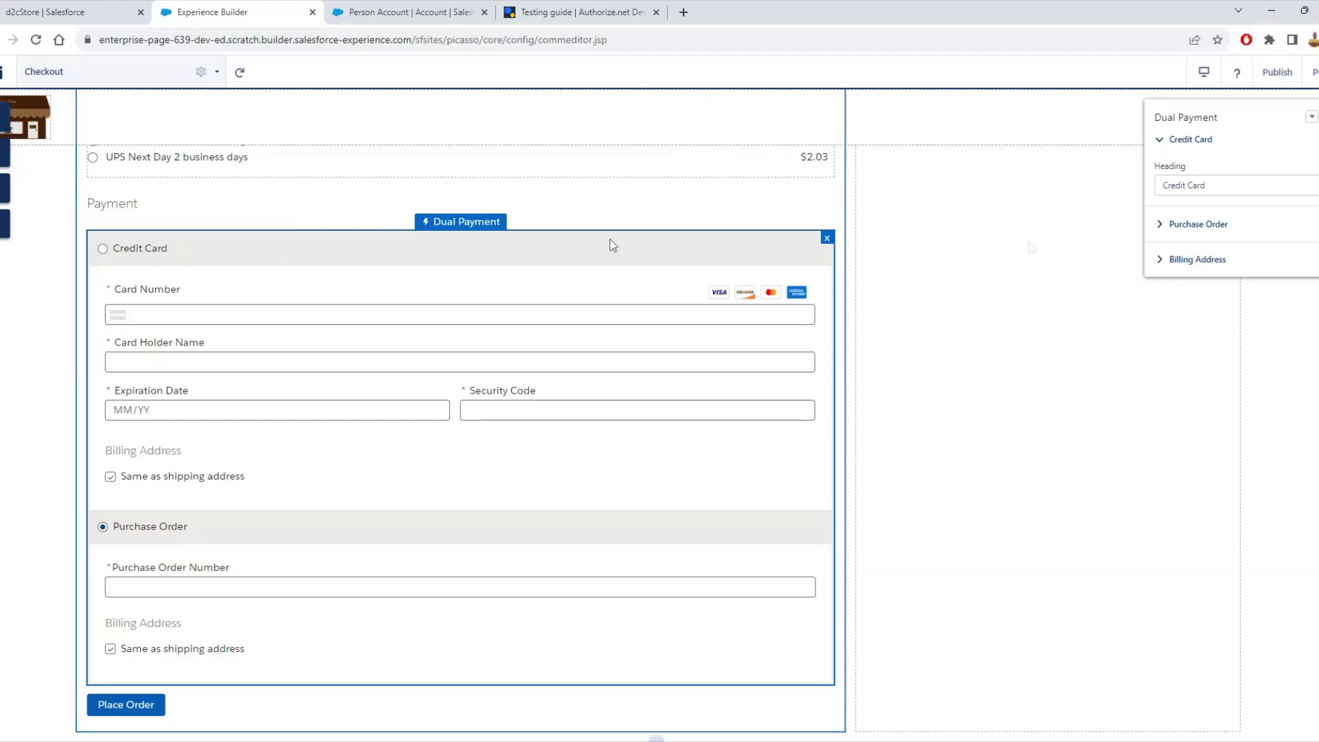
click(1312, 117)
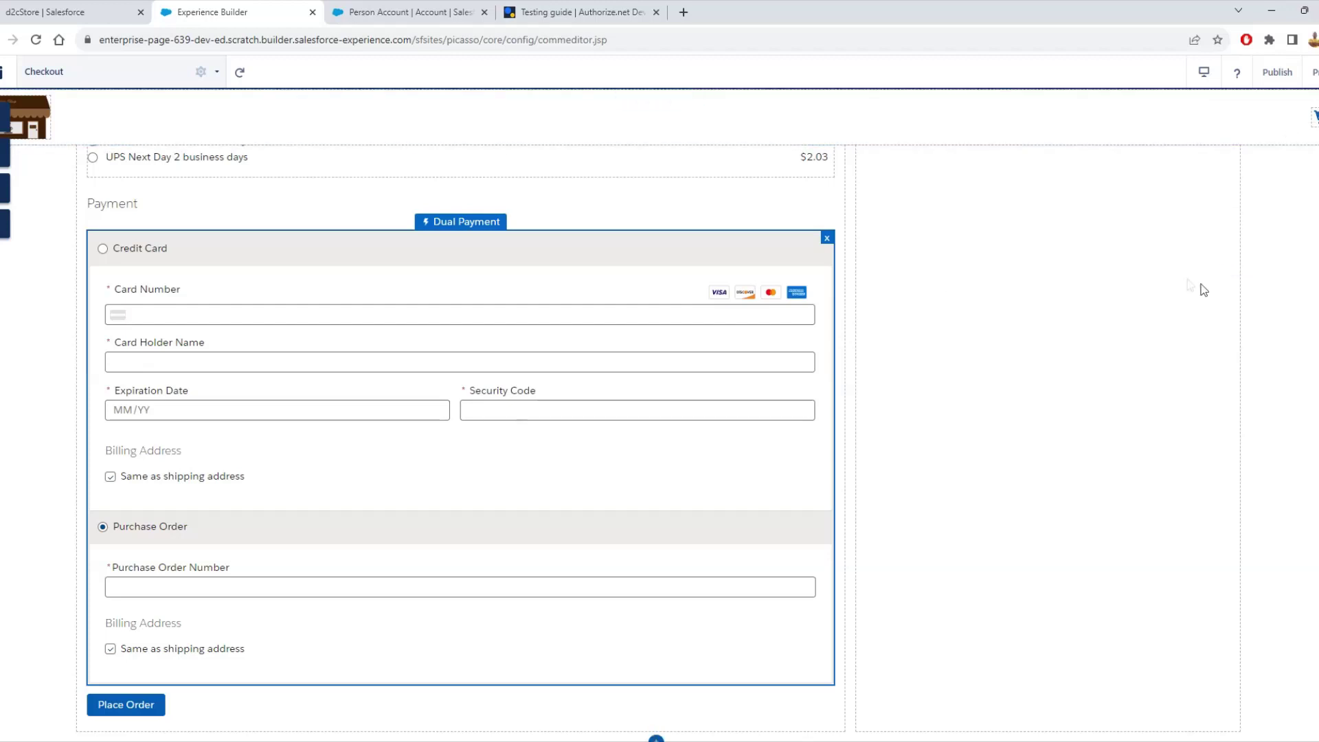
scroll(923, 208, up, 10)
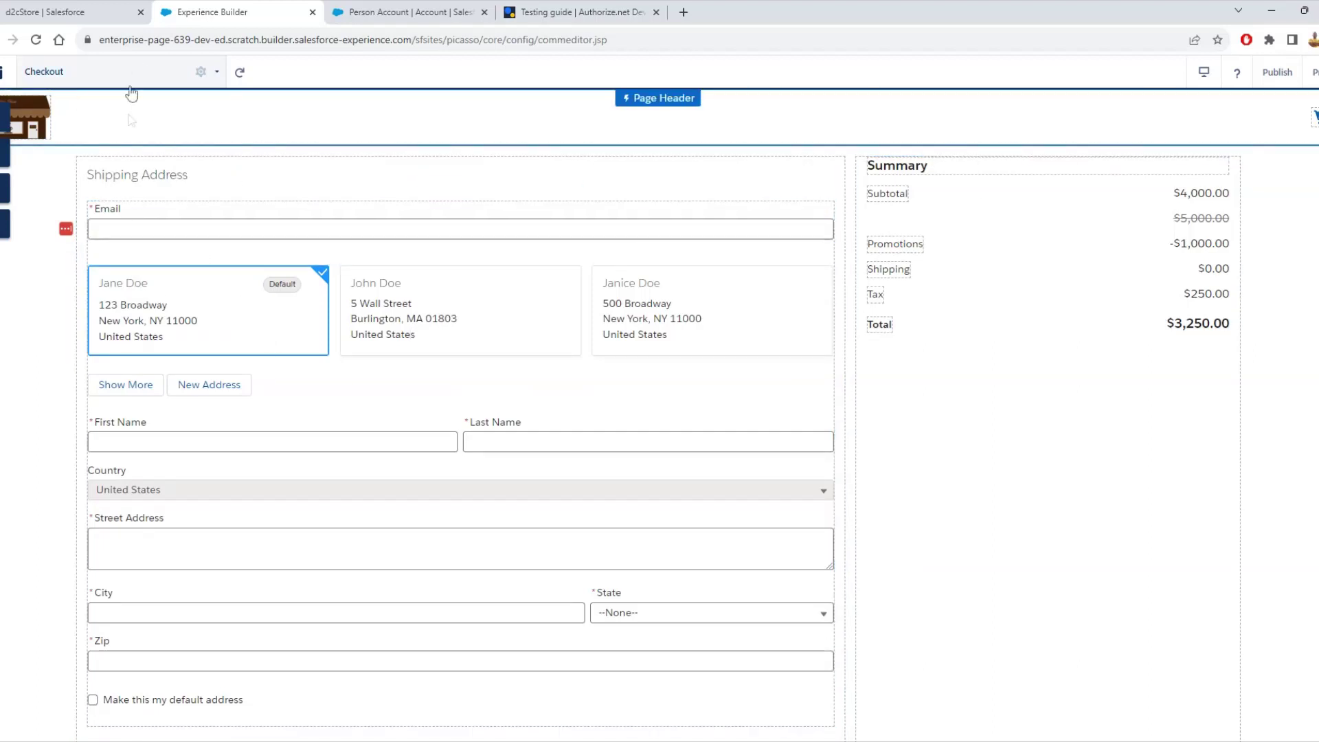
- Check the Checkout page's properties, then select the Register page's D2C Self Registration component
click(202, 74)
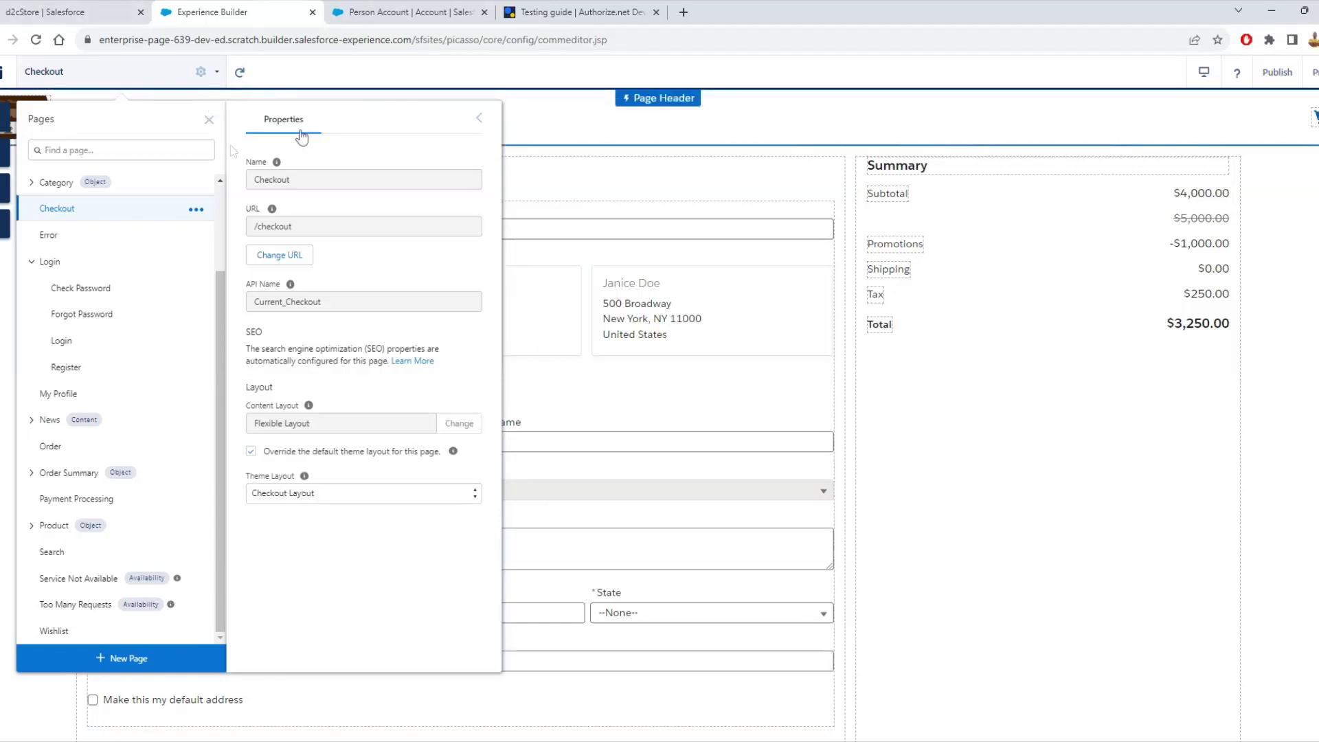
click(209, 120)
click(143, 85)
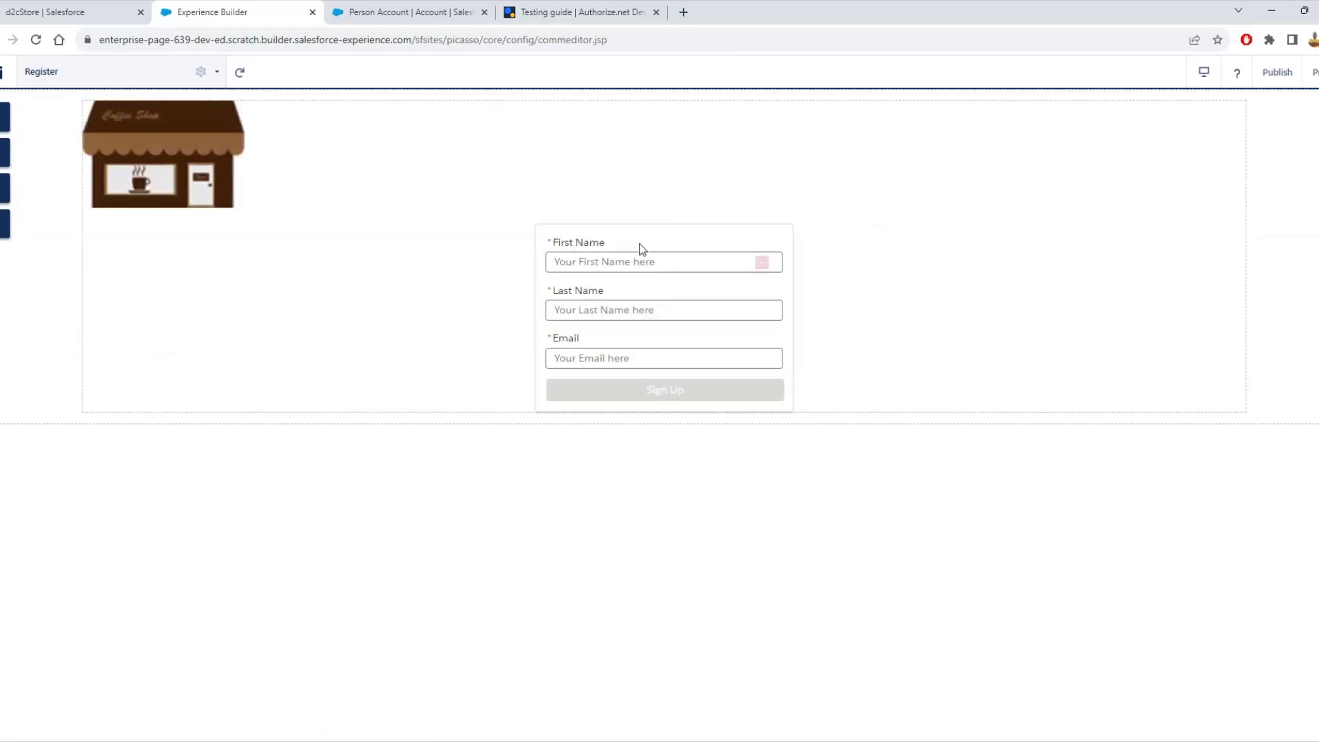
click(773, 234)
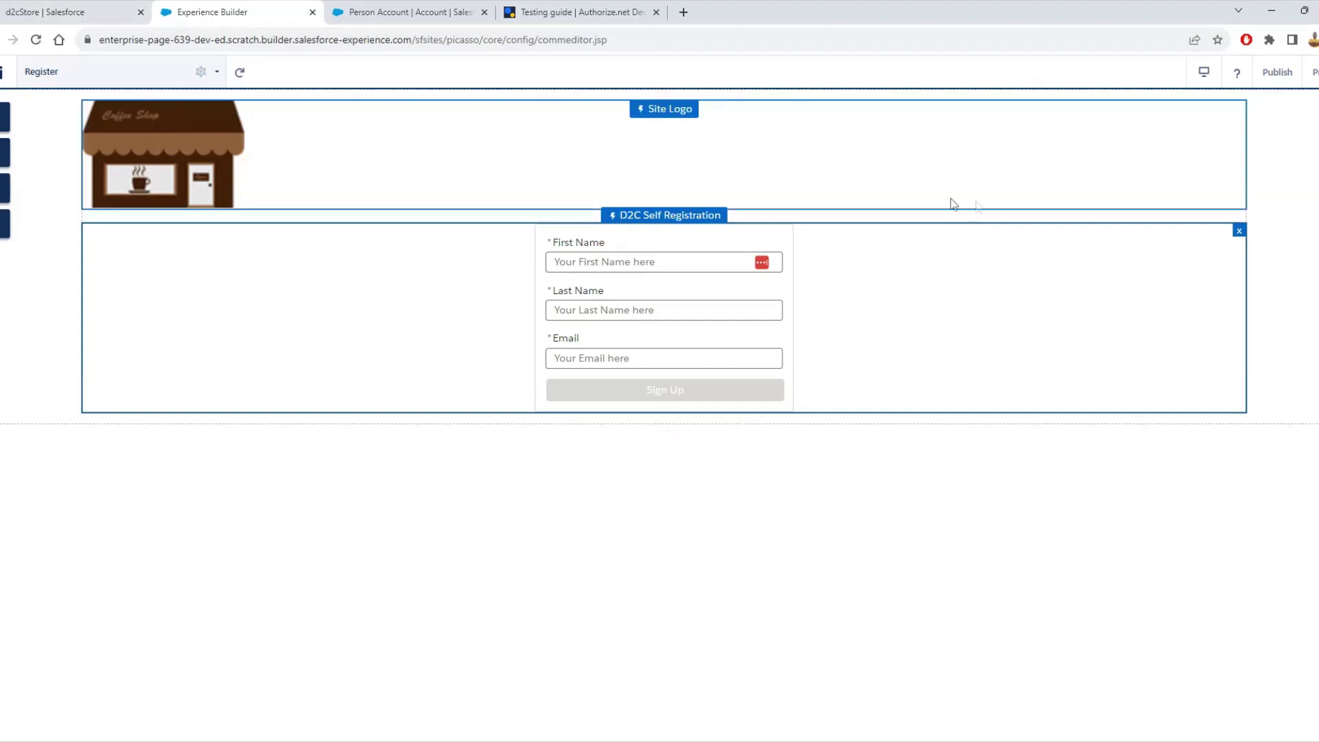
- On the Person Account record, review the d2cStore Buyer Group and the New User Approval in d2cStore case
key(ctrl+1)
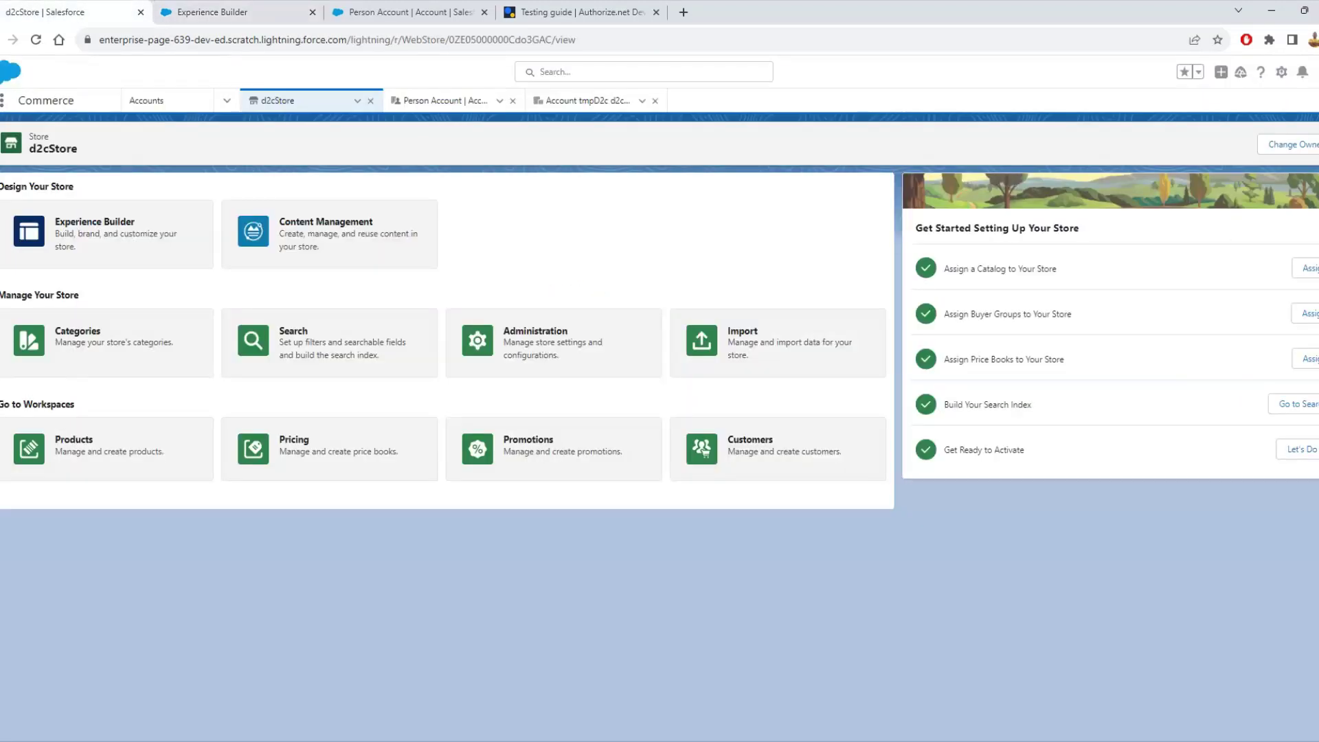
click(455, 101)
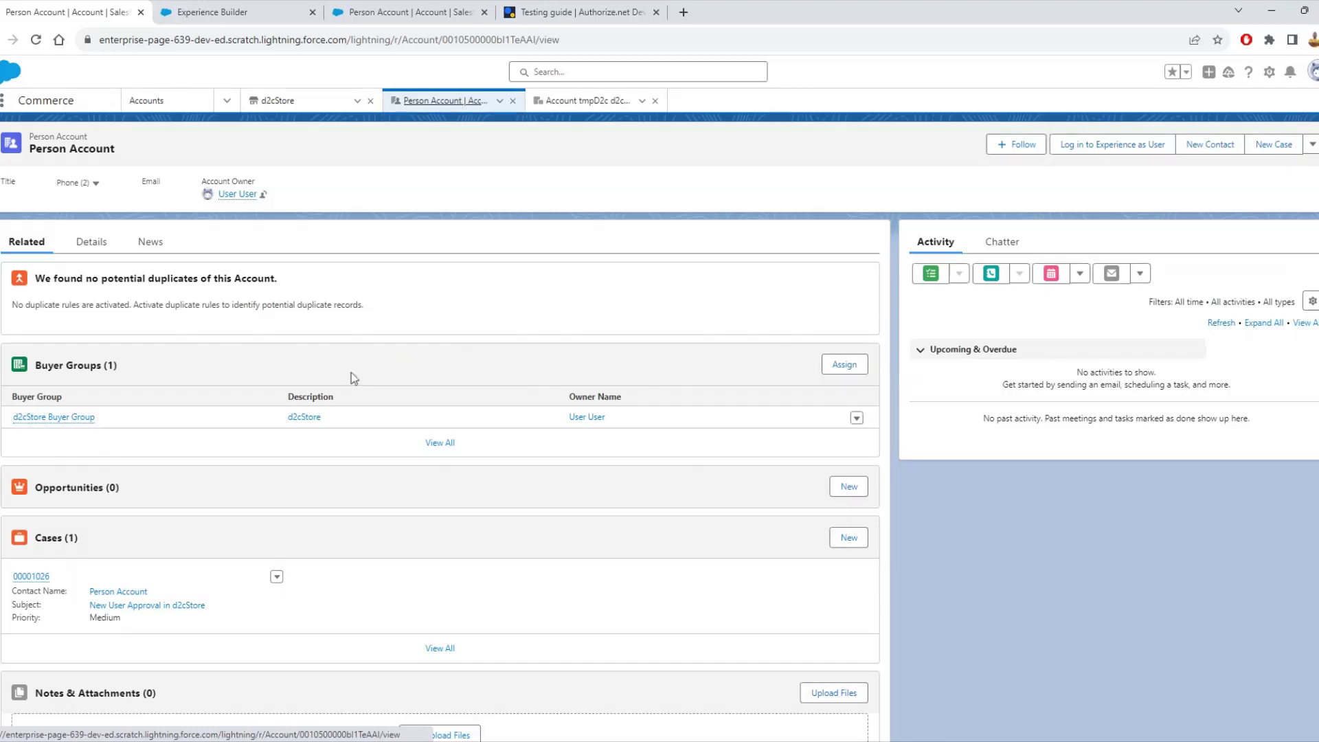
scroll(344, 357, down, 2)
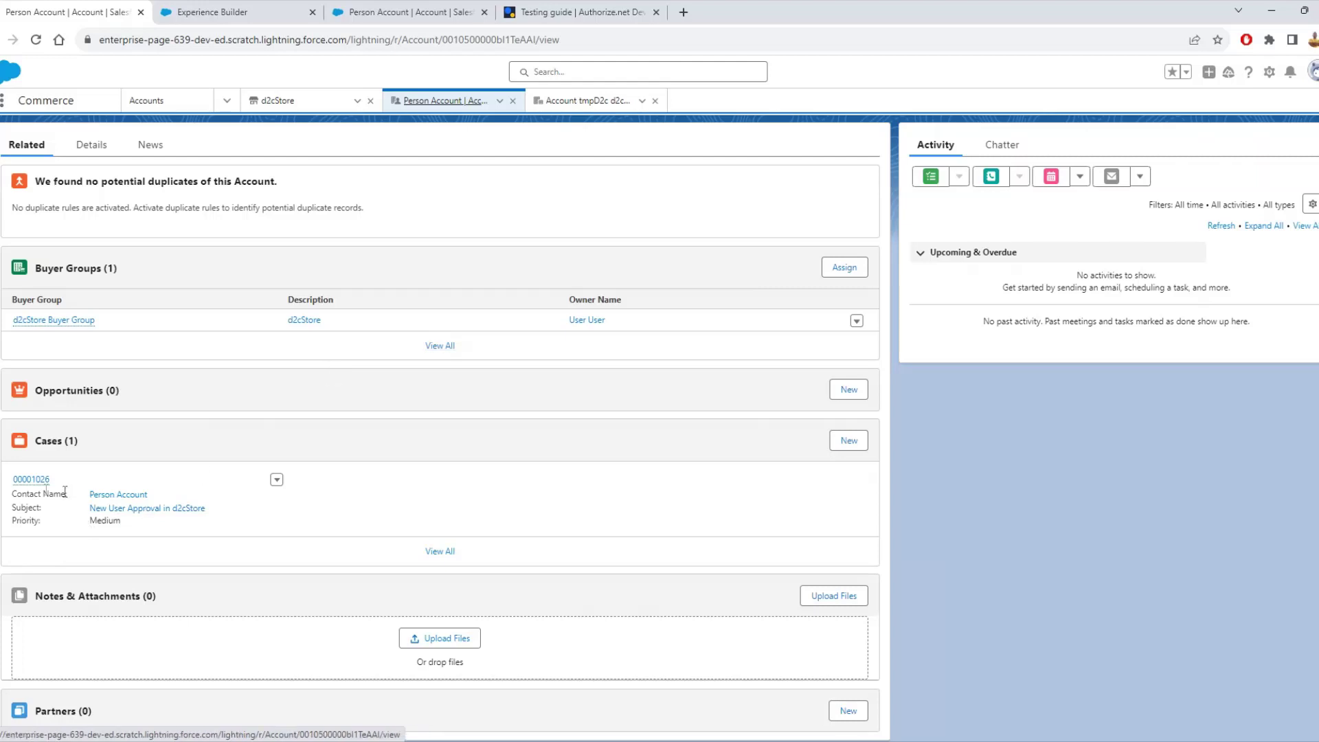
mouse_move(34, 480)
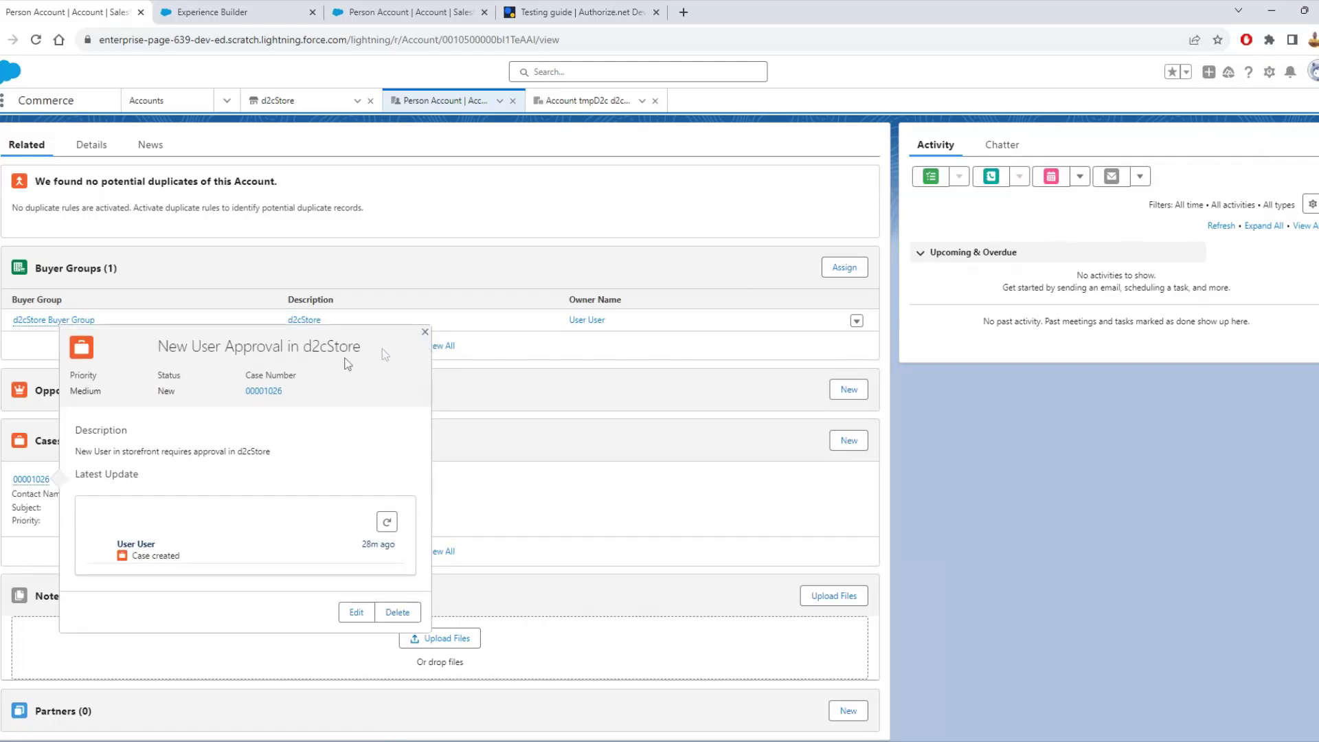
click(424, 332)
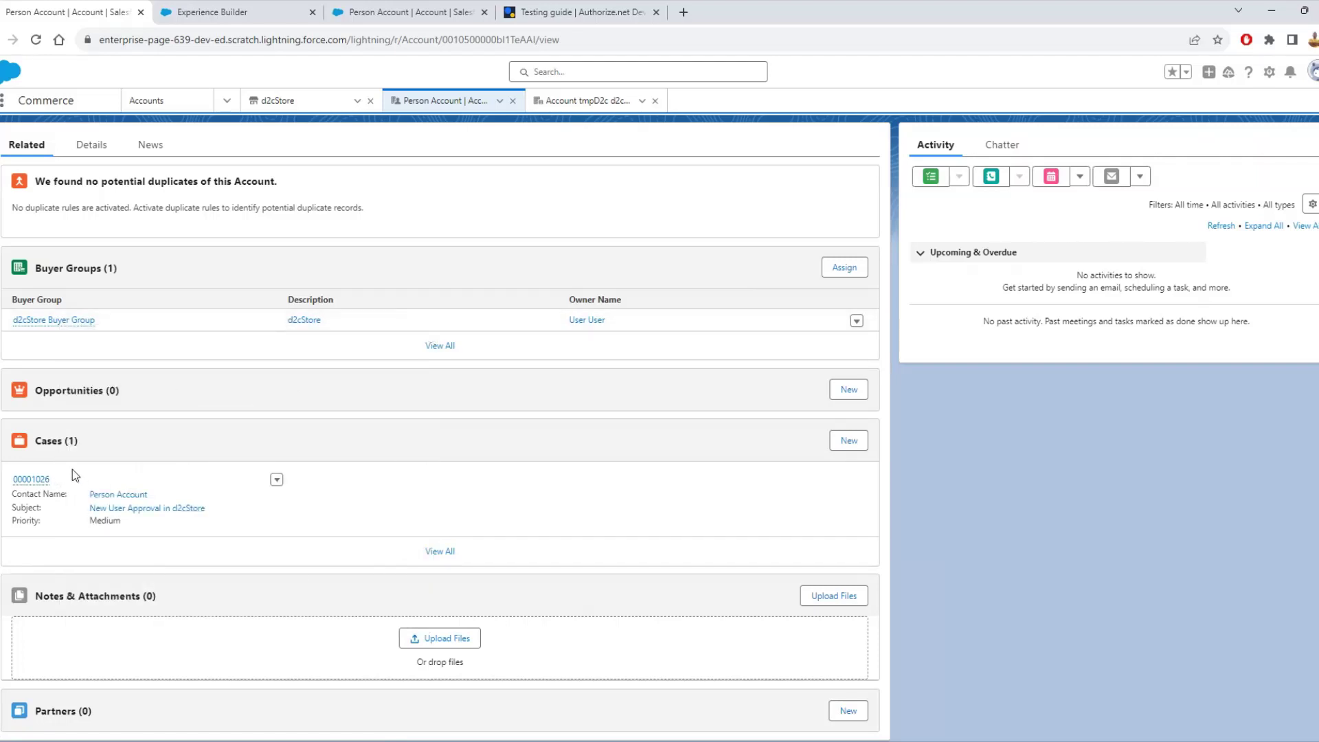